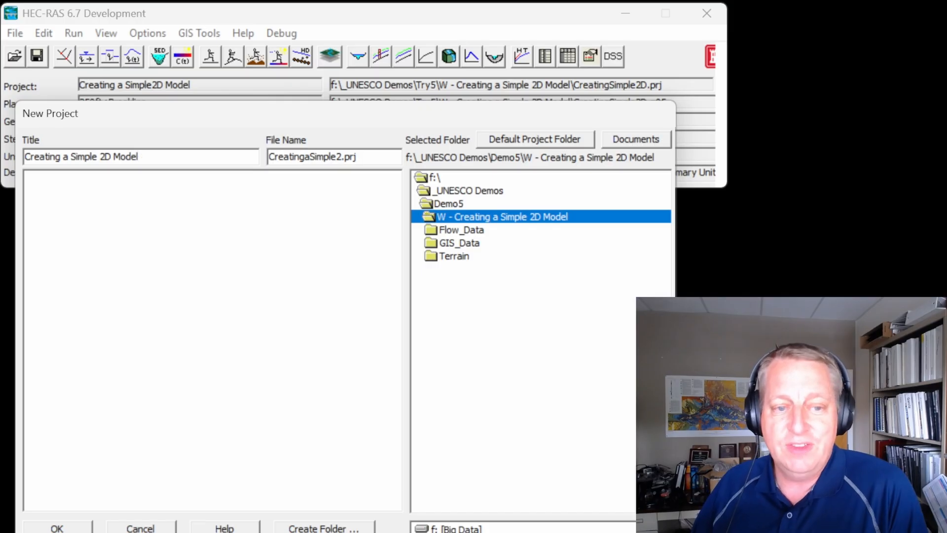
Shorten the new project's file name to Simple2D.prj and create the project in the W - Creating a Simple 2D Model folder.
drag(322, 118, 317, 88)
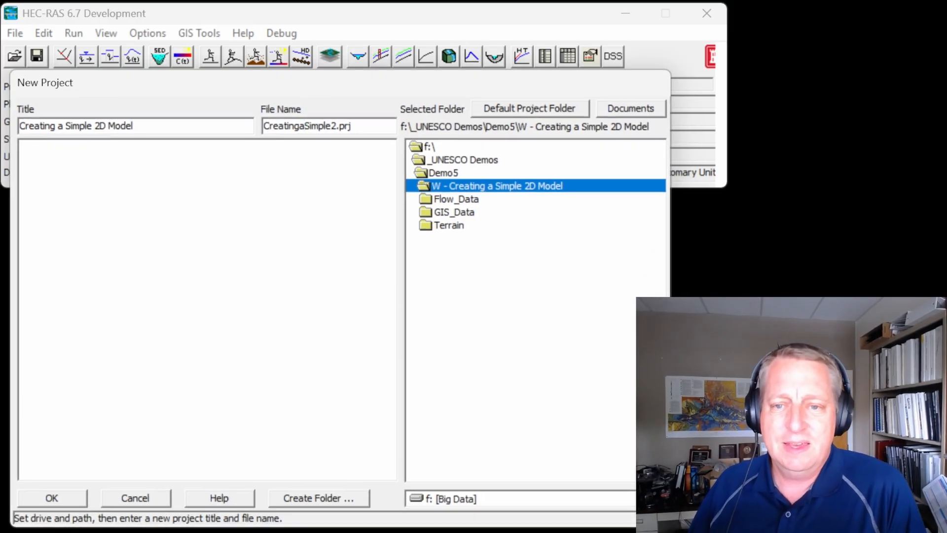
drag(306, 125, 263, 126)
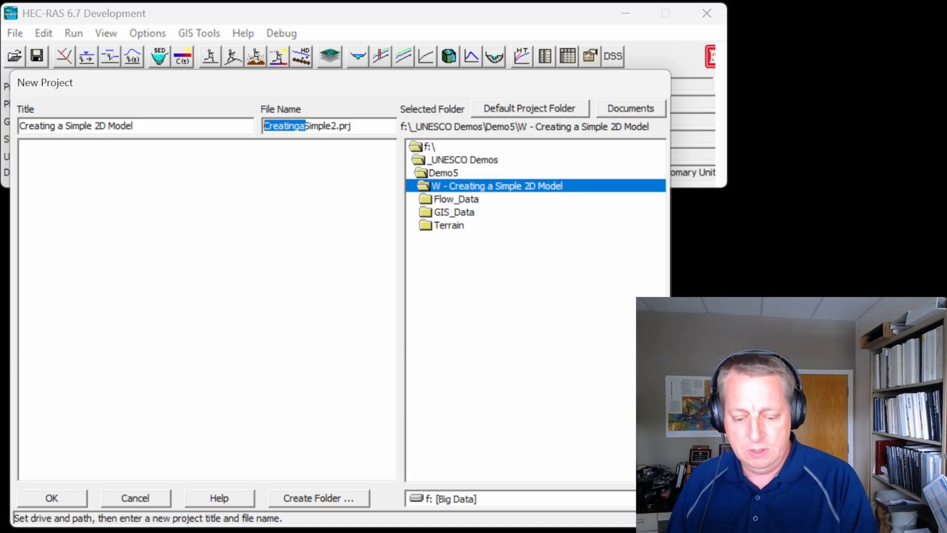
key(Delete)
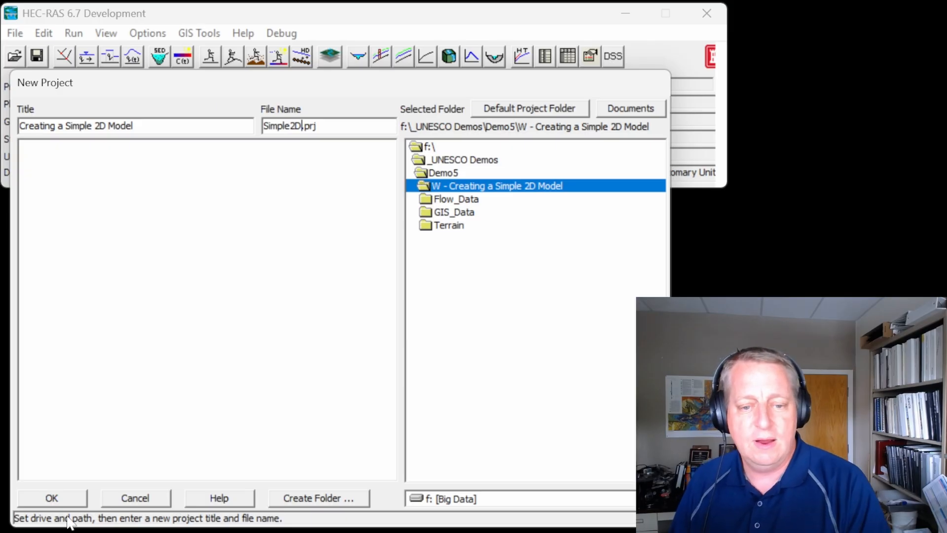
click(56, 498)
click(295, 329)
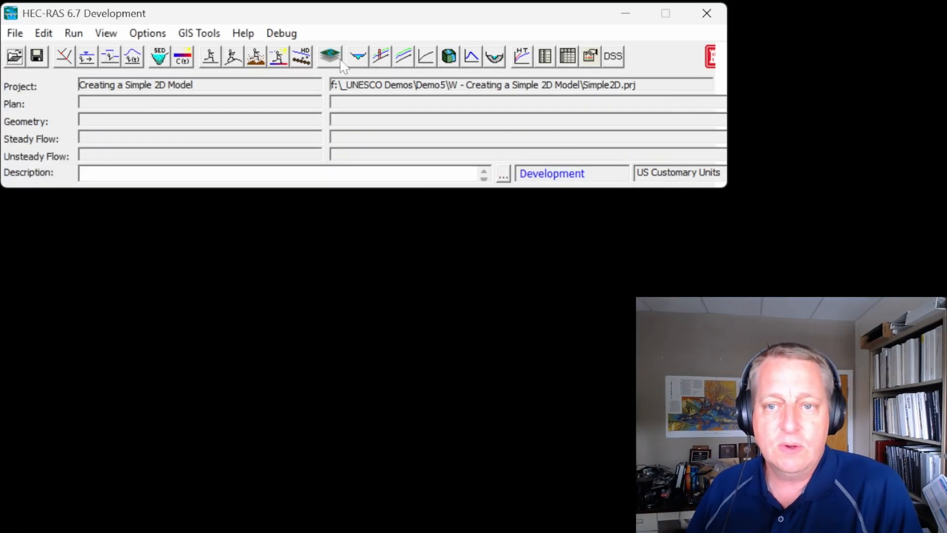
Open RAS Mapper and set the project's projection from the PA_SPCS projection file in the GIS_Data folder.
click(338, 59)
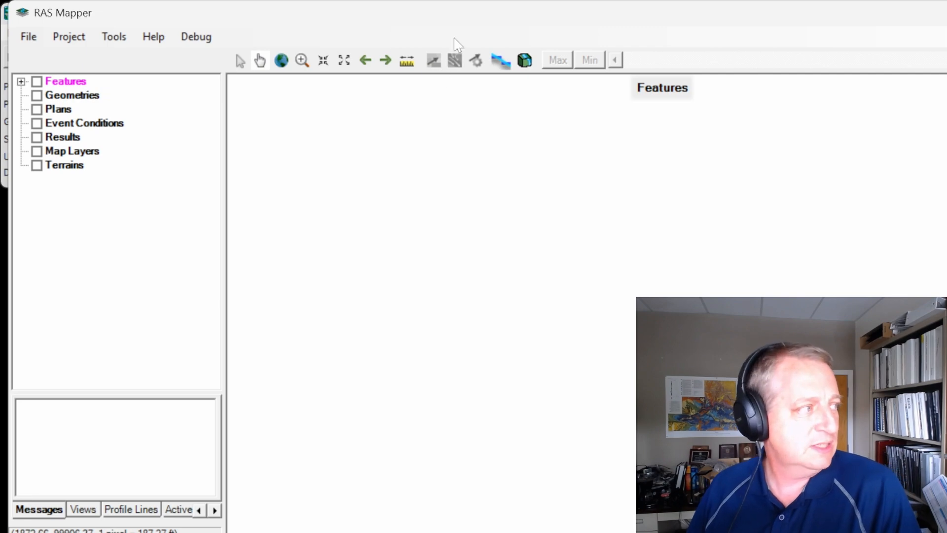
click(52, 39)
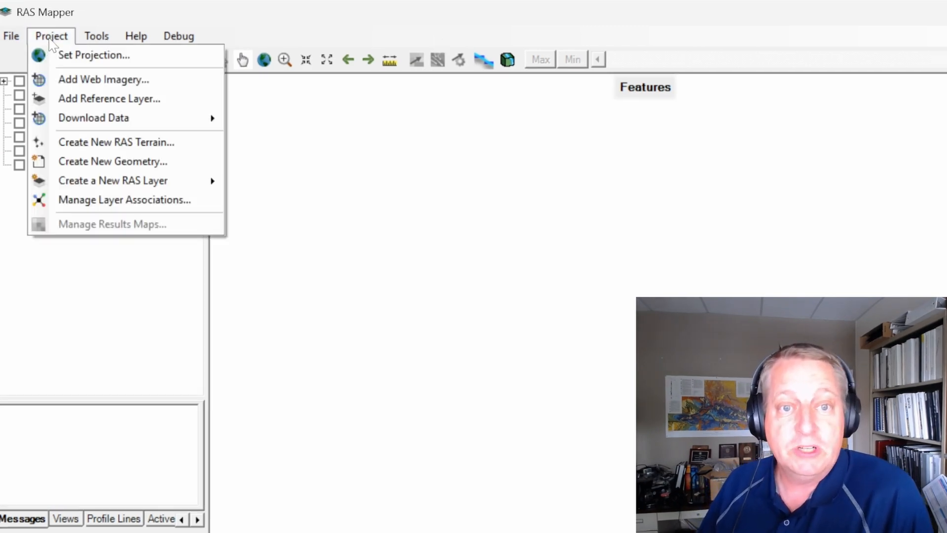
click(55, 55)
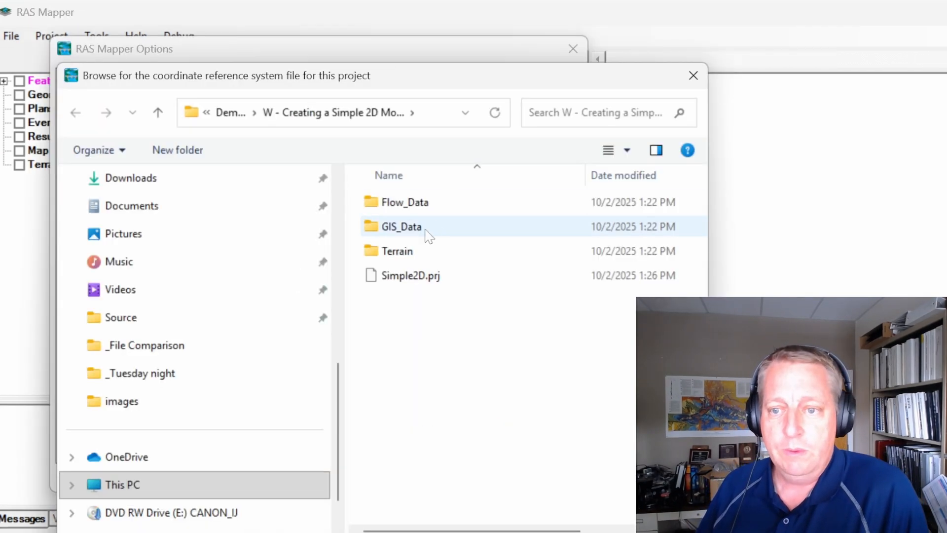
double_click(401, 228)
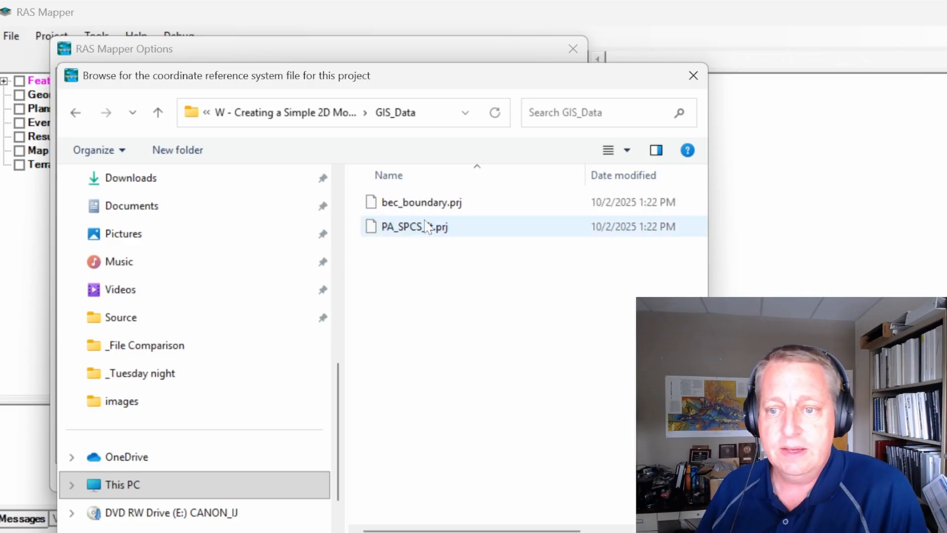
click(429, 228)
double_click(428, 228)
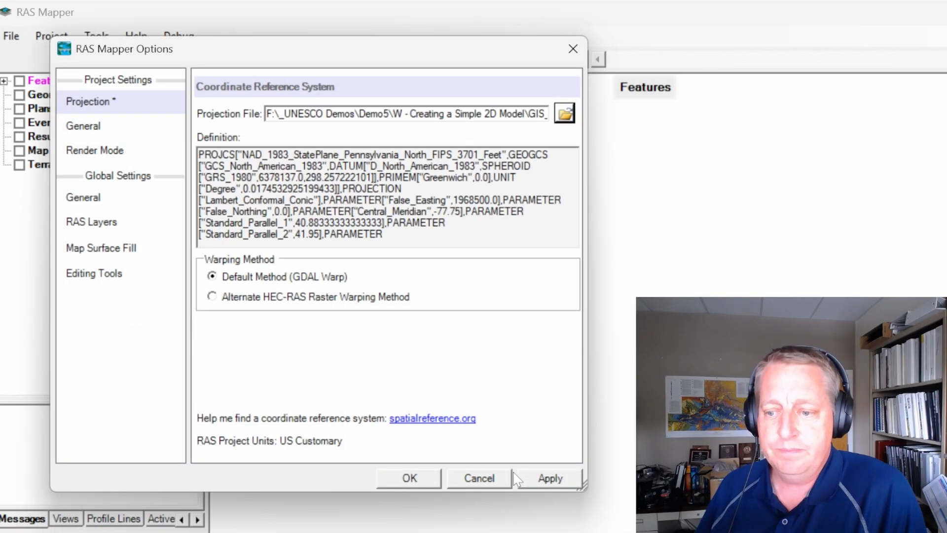
click(538, 479)
click(437, 478)
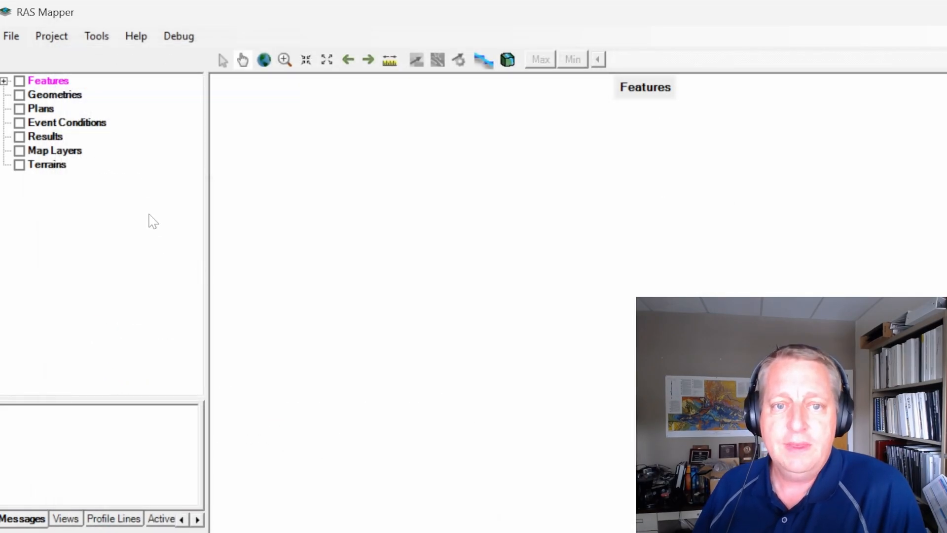
Start a new RAS terrain and add BEC_10ft.tif and DEM.tif from the Terrain folder as input files.
click(44, 47)
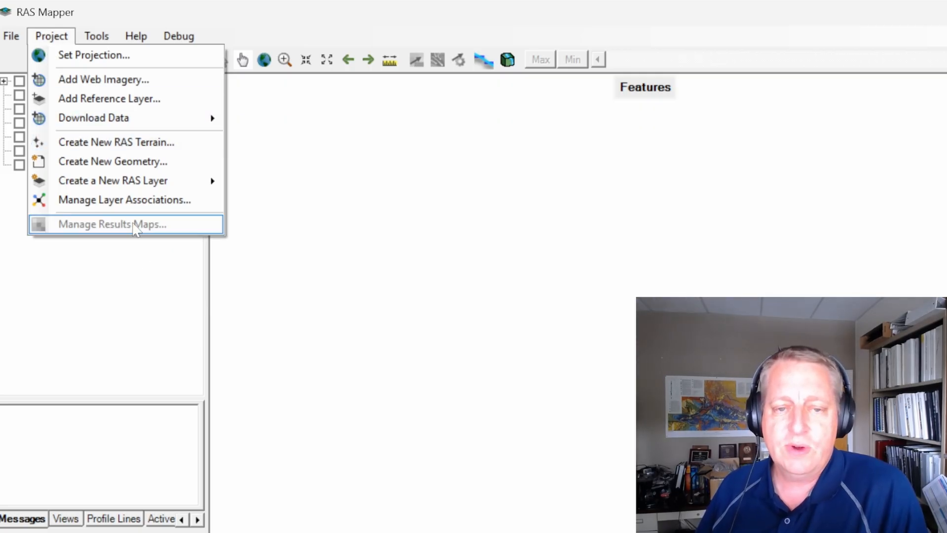
click(101, 239)
right_click(46, 168)
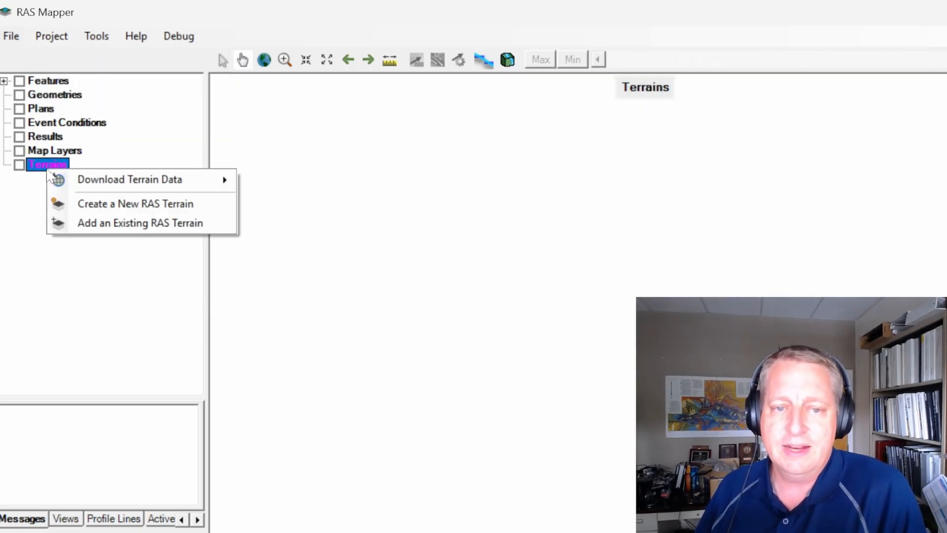
click(109, 204)
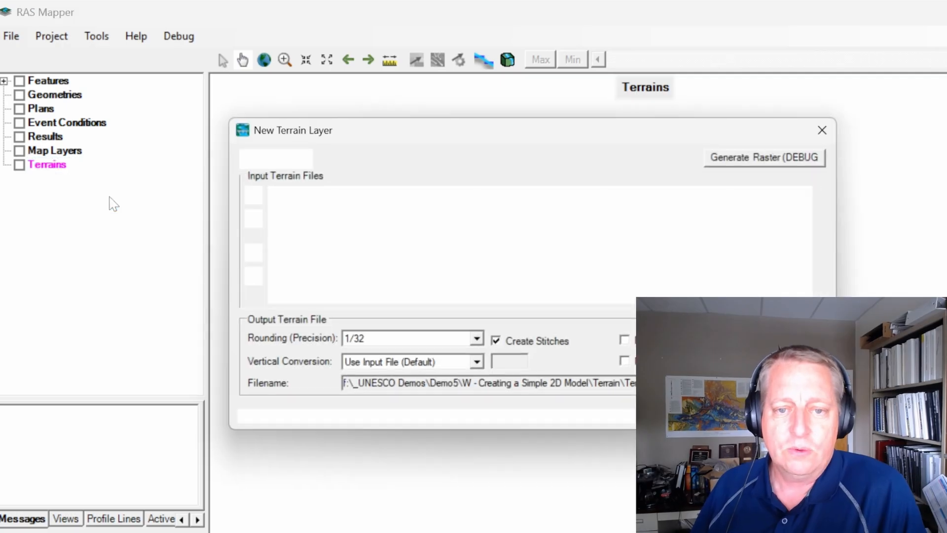
click(249, 195)
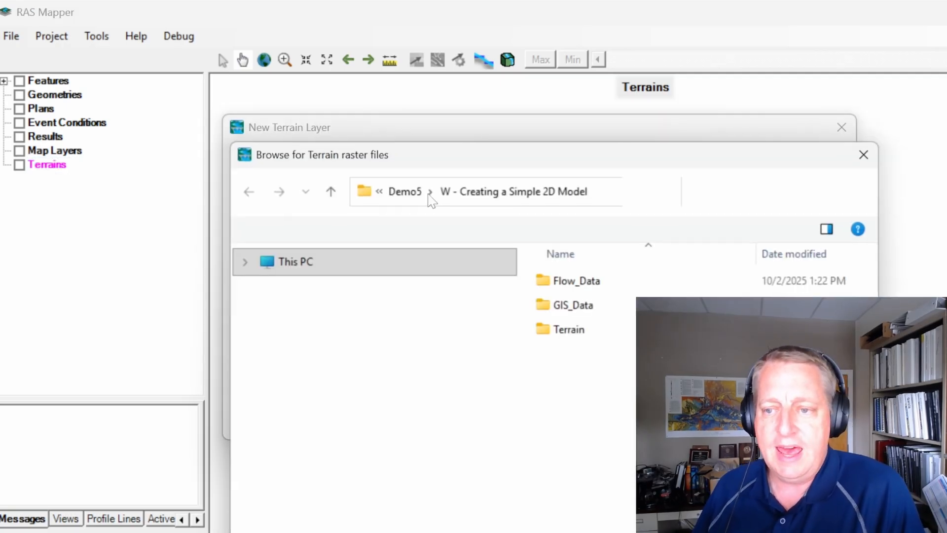
double_click(572, 329)
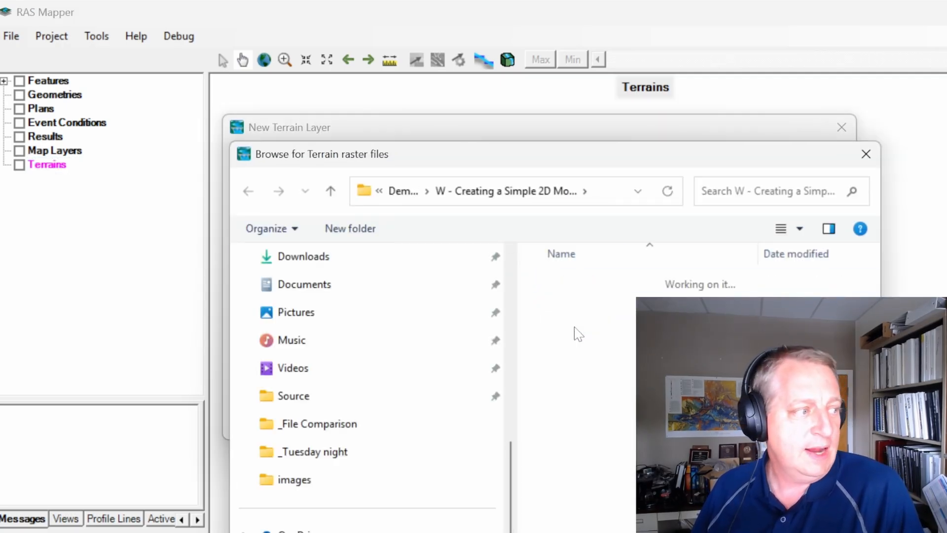
key(ctrl+a)
key(Return)
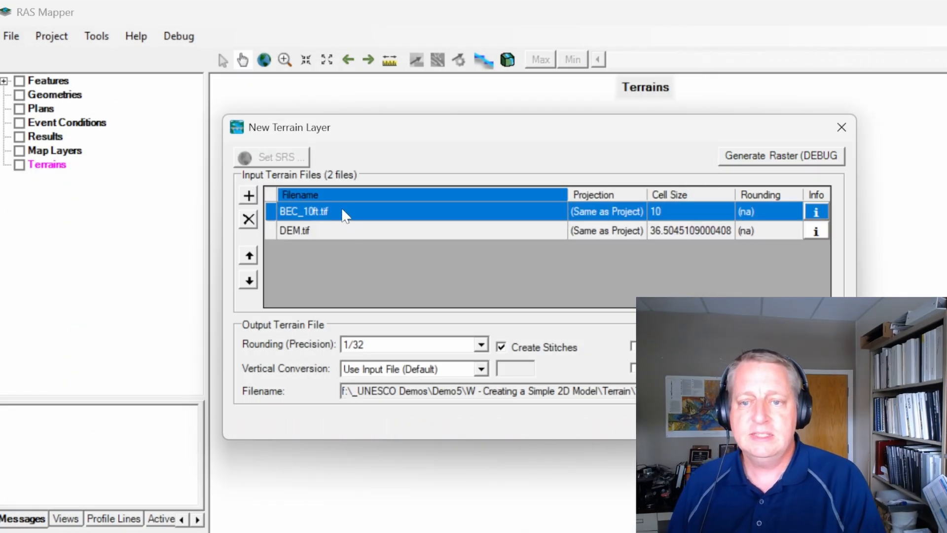
Move DEM.tif above BEC_10ft.tif and back below it in the input files, and create the terrain.
click(301, 229)
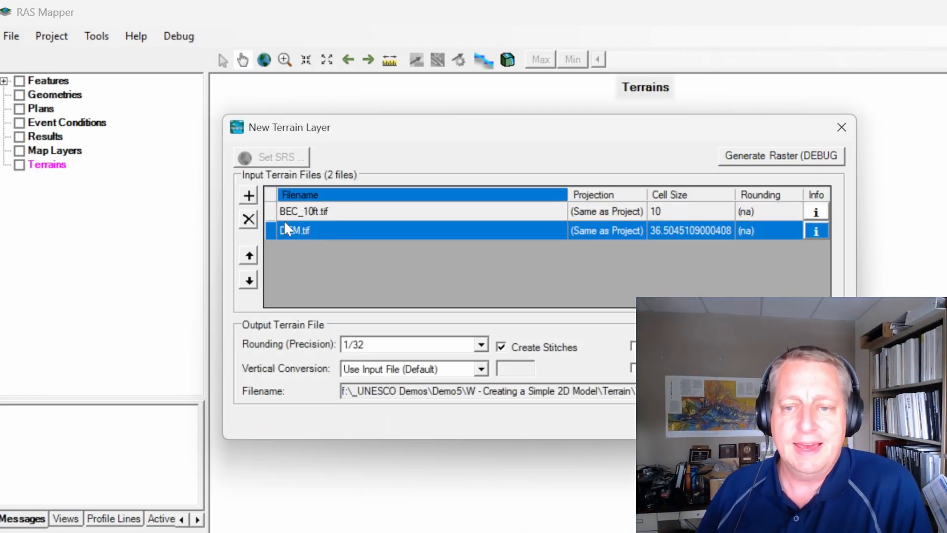
click(250, 256)
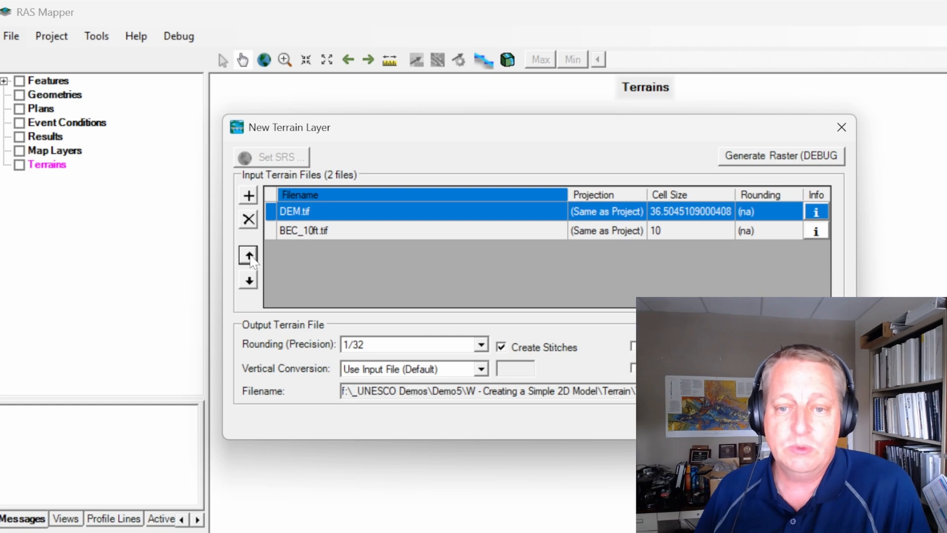
click(249, 280)
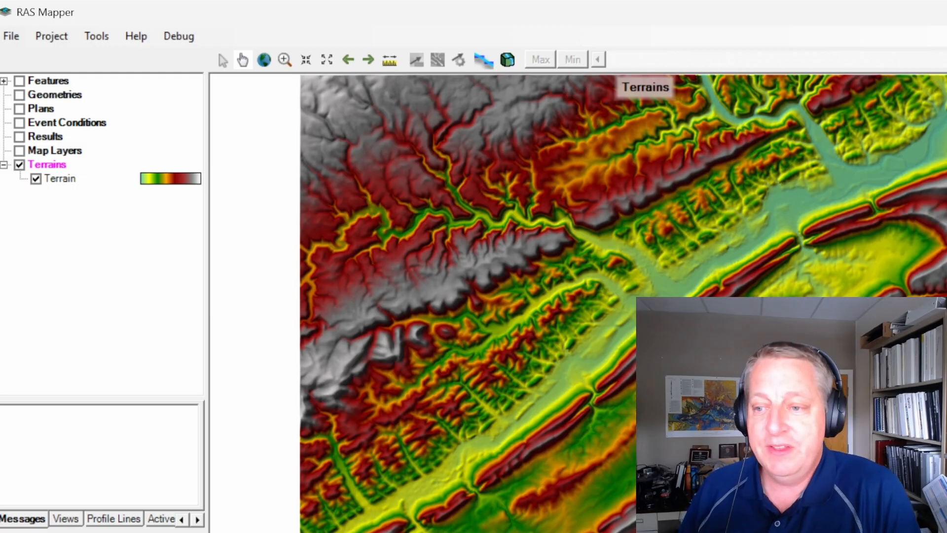
Create a new geometry named Simple Mode.
drag(714, 293, 577, 278)
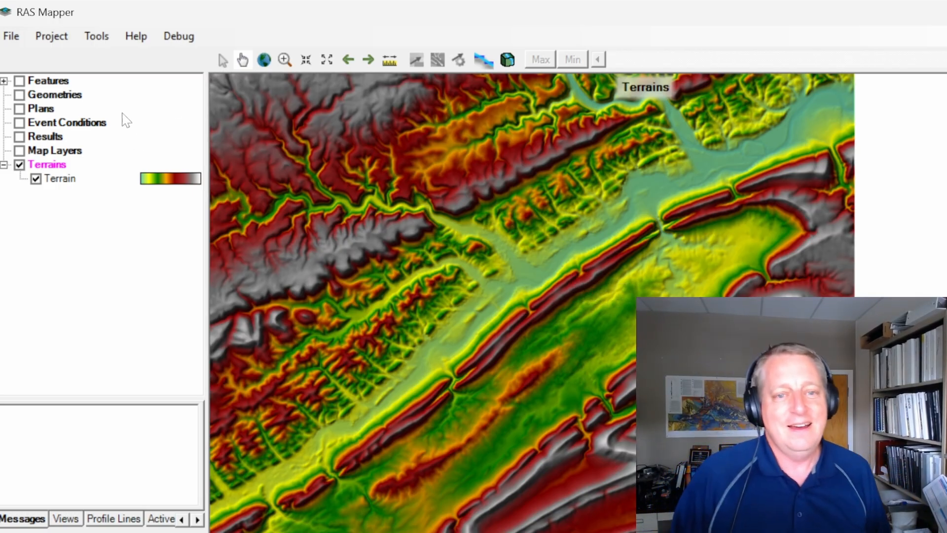
click(77, 97)
right_click(77, 95)
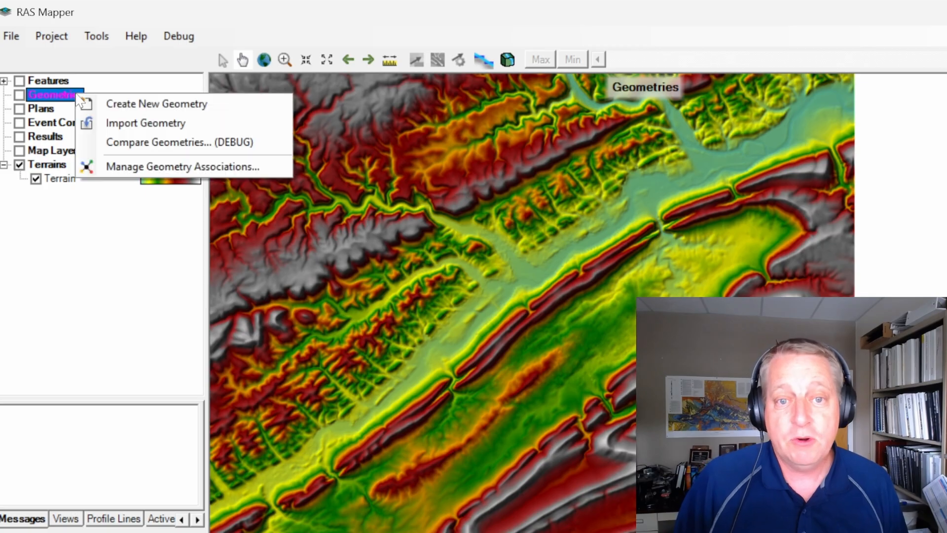
click(130, 104)
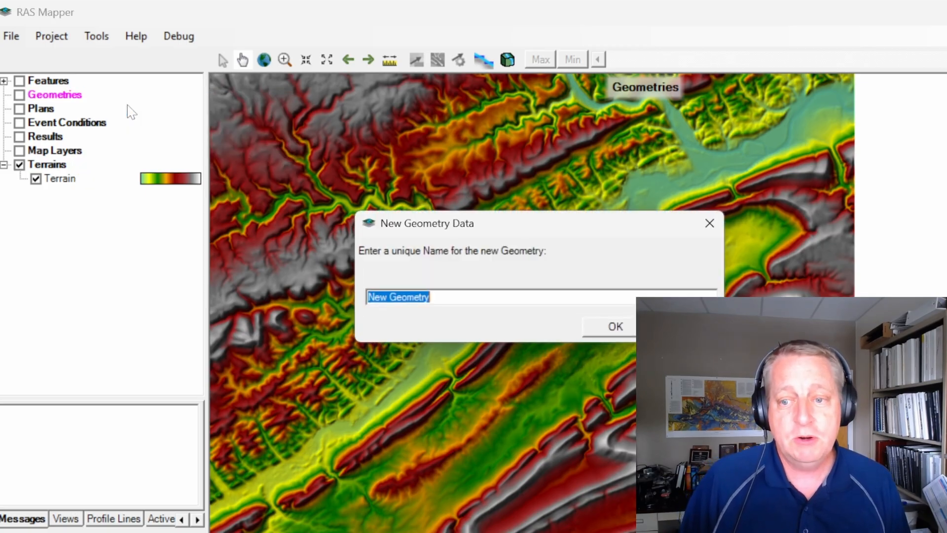
text(Simp)
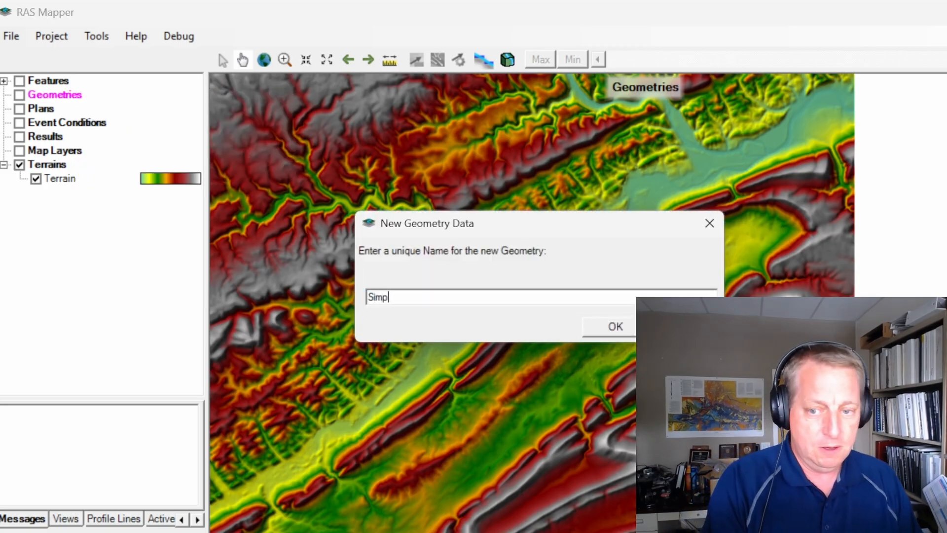
text(le Mode)
key(Return)
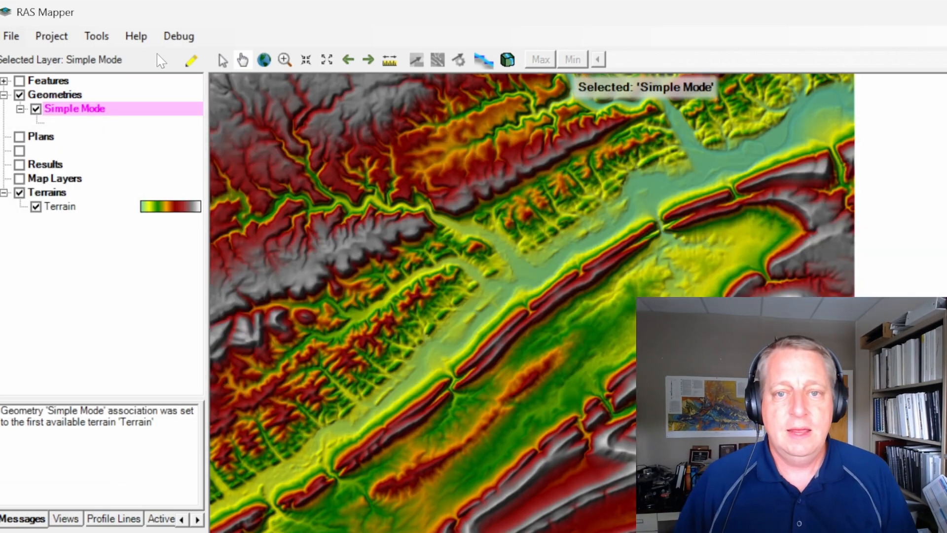
Start editing the Simple Mode geometry and make the Perimeters layer of its 2D Flow Areas active.
click(190, 60)
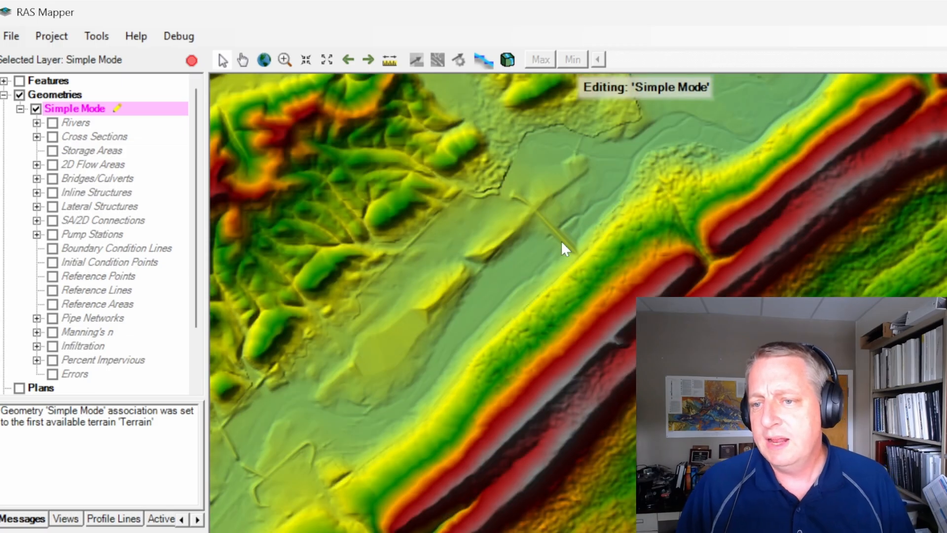
scroll(561, 240, up, 3)
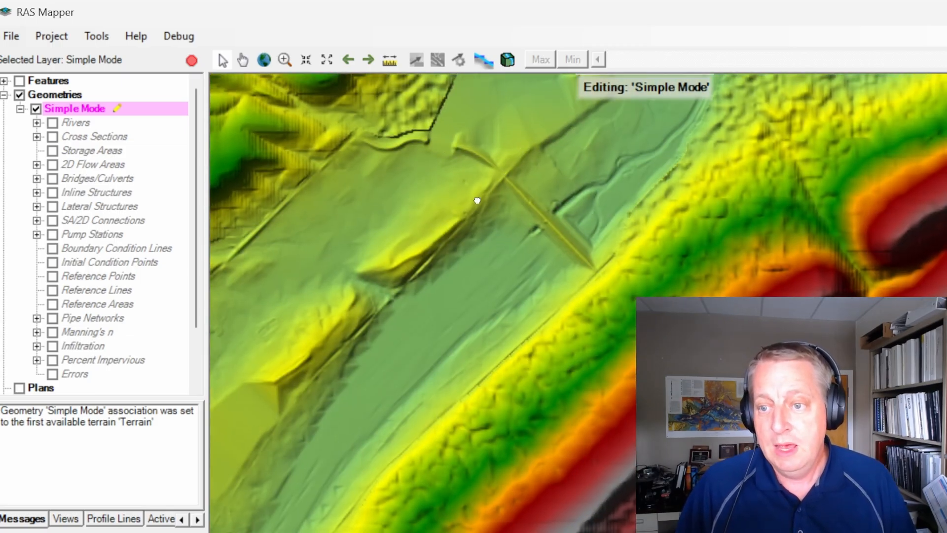
scroll(346, 363, down, 3)
scroll(367, 333, down, 1)
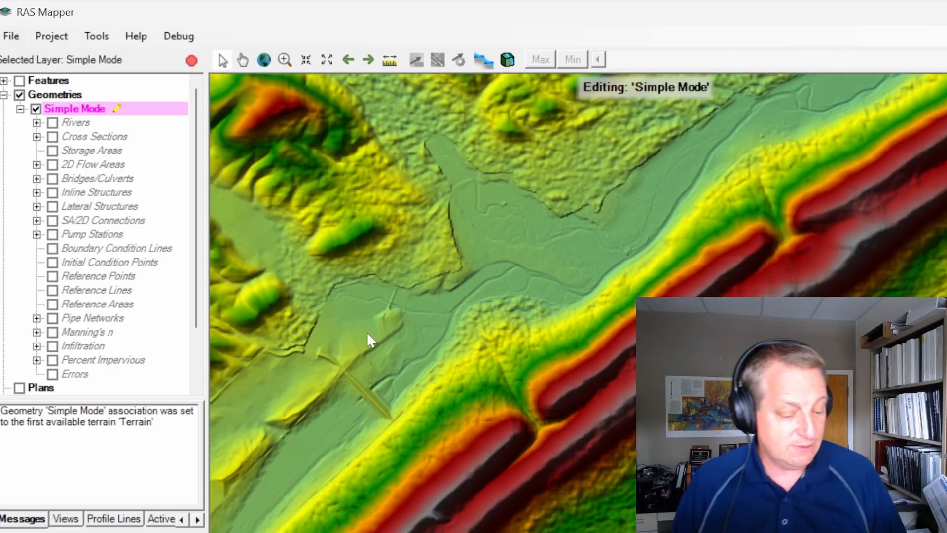
scroll(366, 332, down, 1)
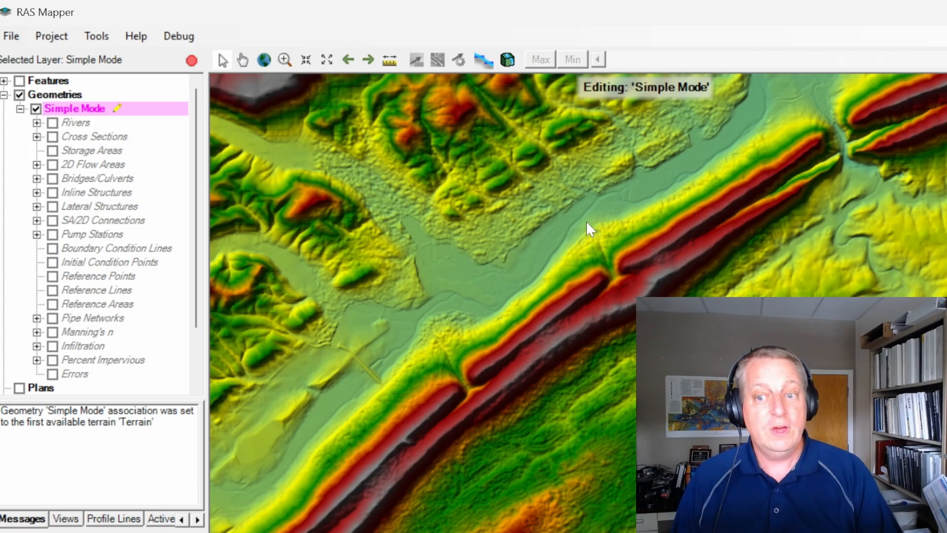
drag(602, 218, 567, 315)
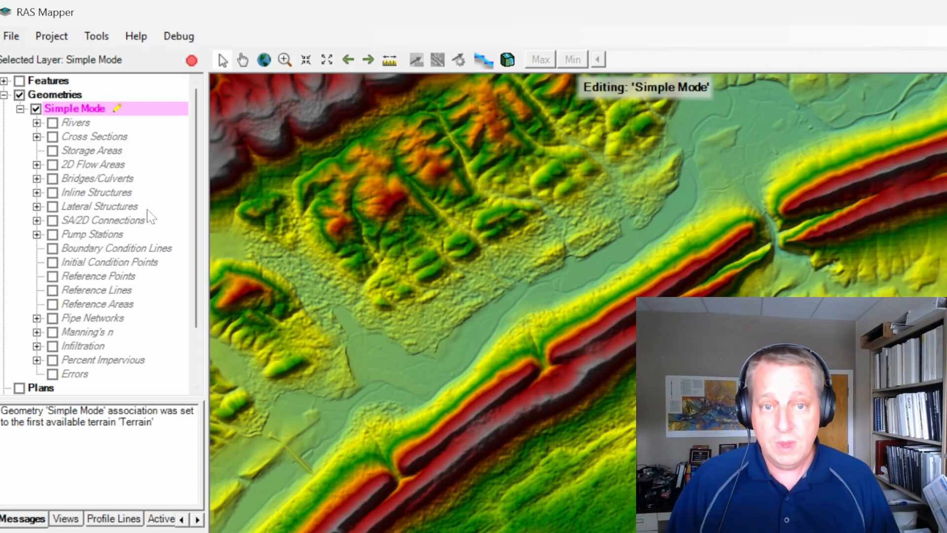
click(104, 166)
click(37, 164)
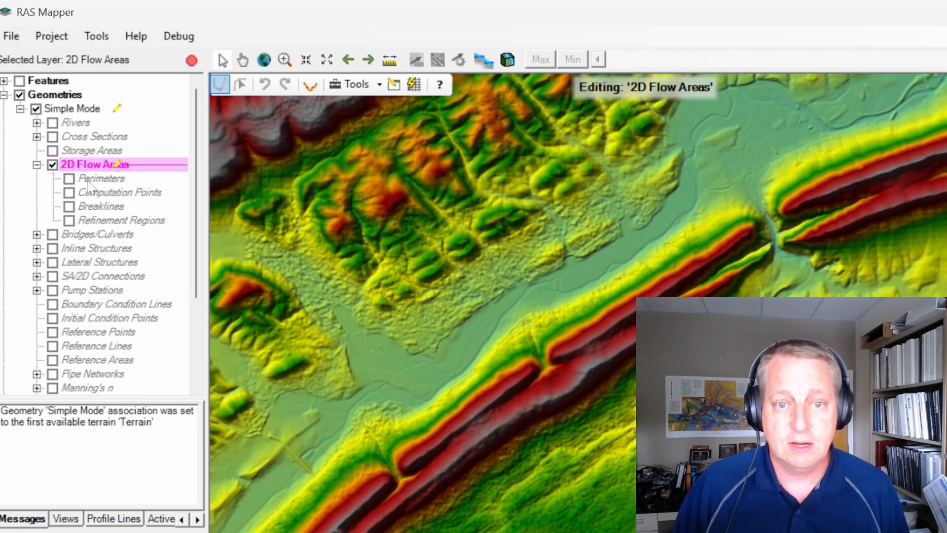
click(90, 180)
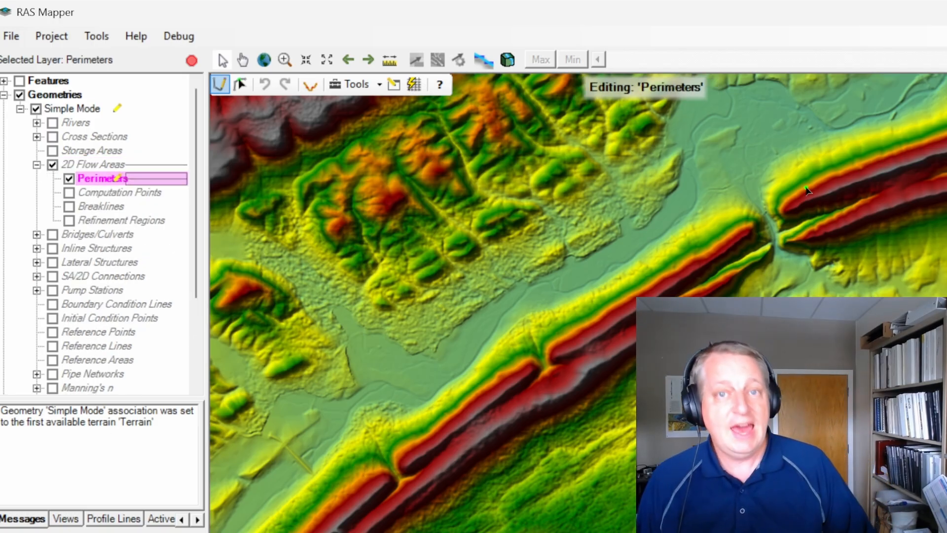
Import the 2D flow area perimeter from bec_boundary.shp in the GIS_Data folder into the Perimeters layer.
right_click(109, 181)
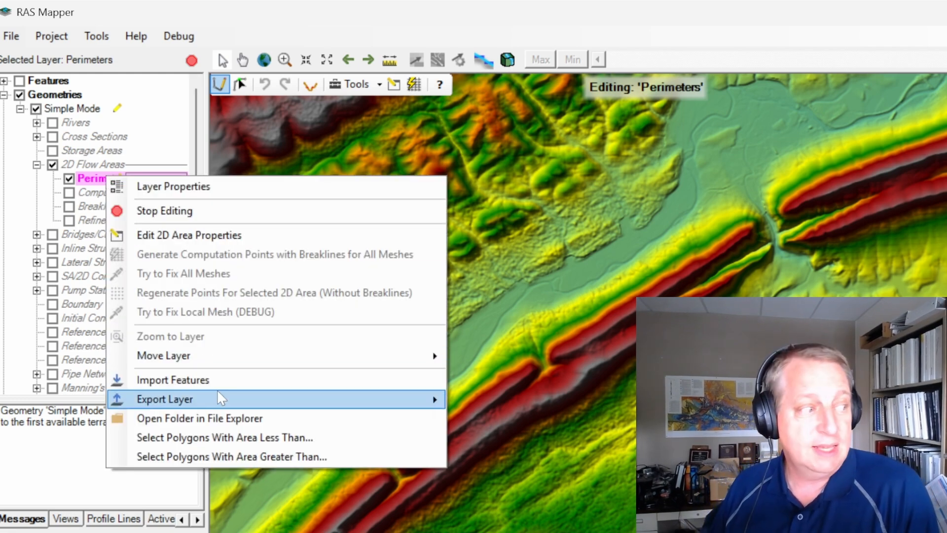
click(287, 389)
click(584, 59)
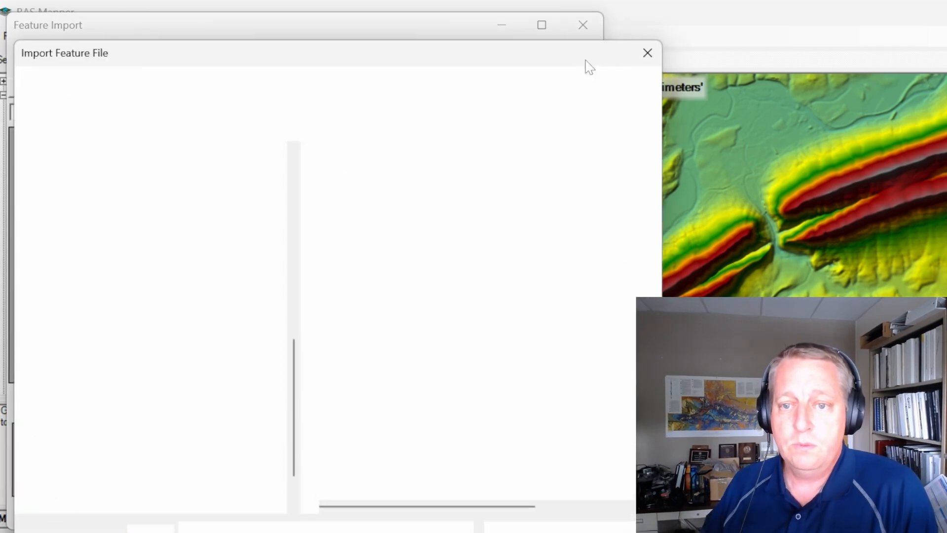
double_click(395, 226)
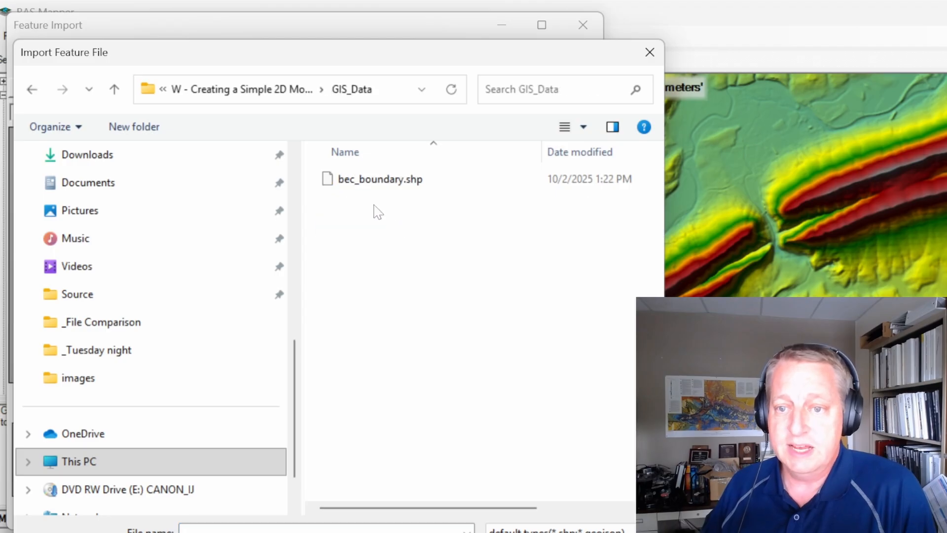
click(369, 181)
double_click(369, 181)
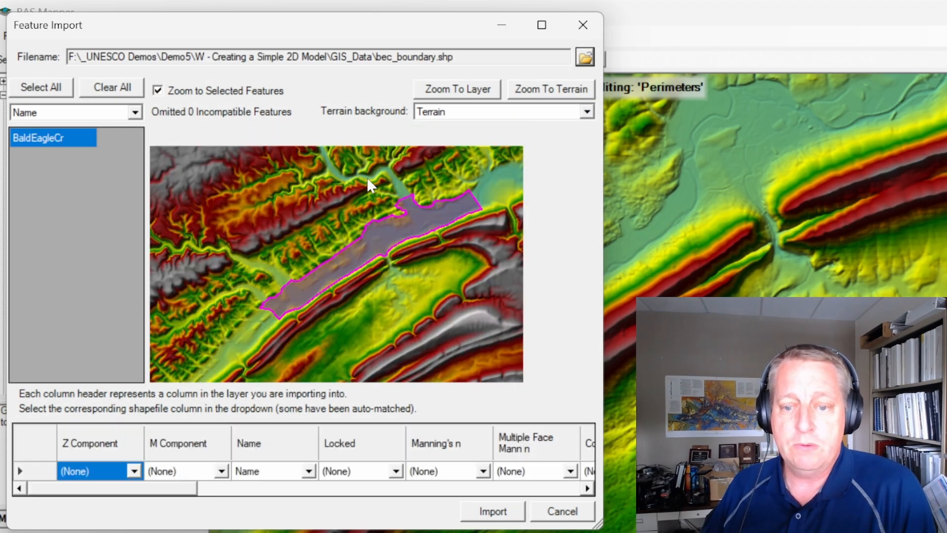
click(493, 511)
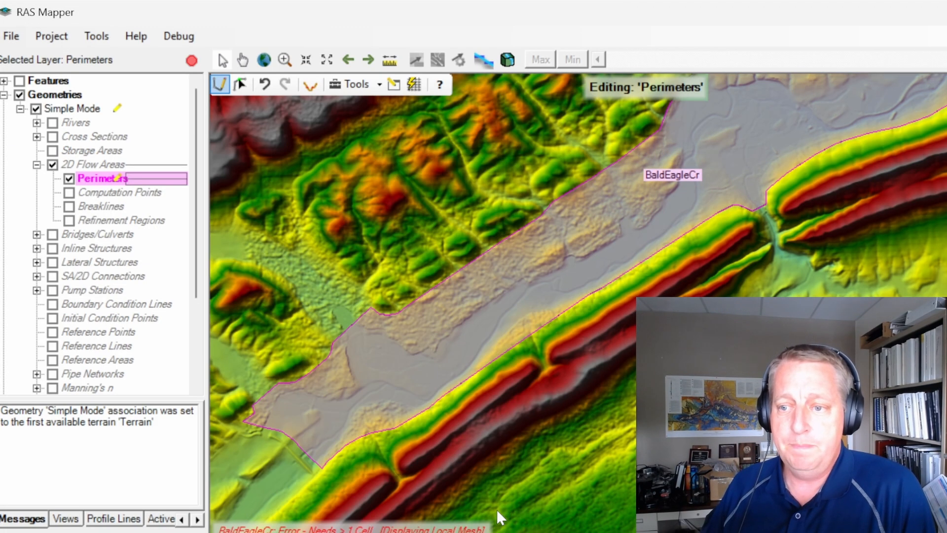
scroll(530, 333, down, 2)
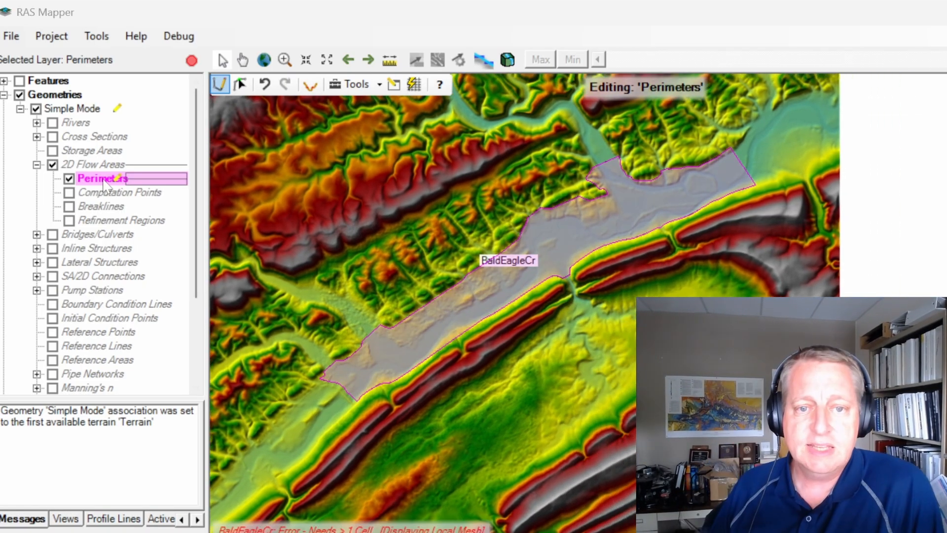
Set the BaldEagleCr area's point spacing to 500 by 500 ft and default Manning's n to 0.04, and generate its computation points.
right_click(104, 182)
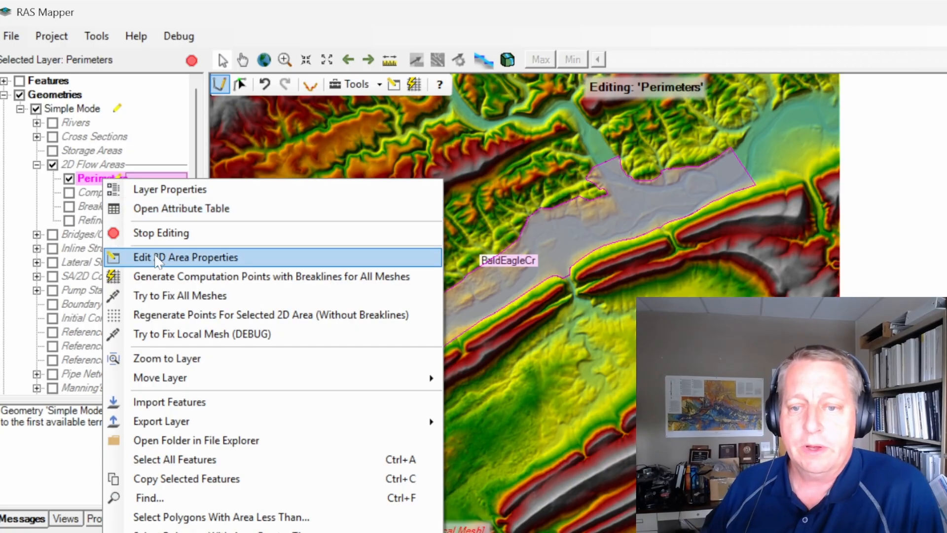
click(159, 257)
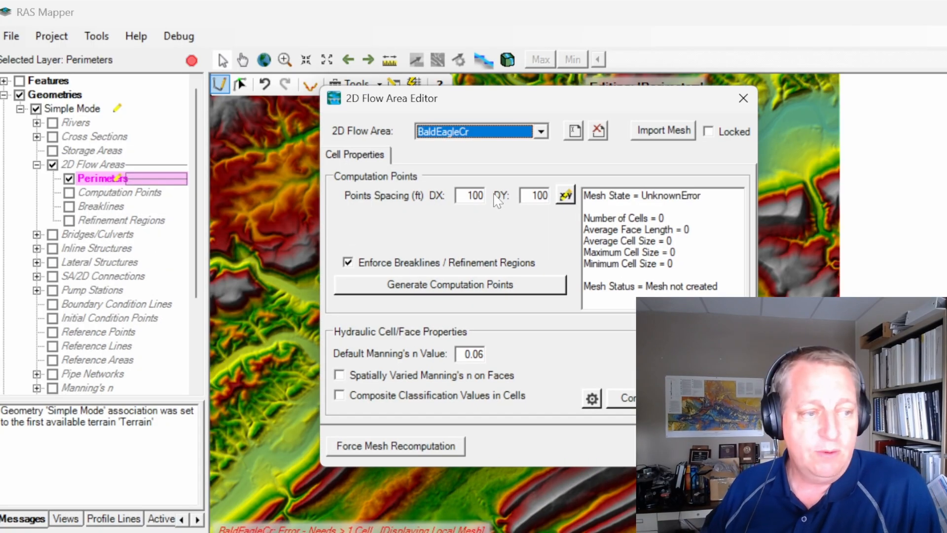
click(468, 195)
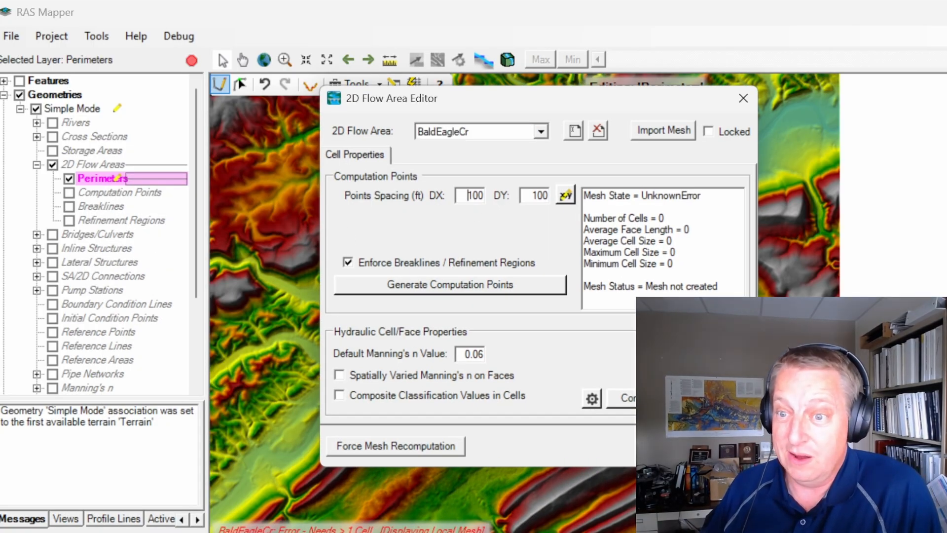
drag(478, 196, 472, 195)
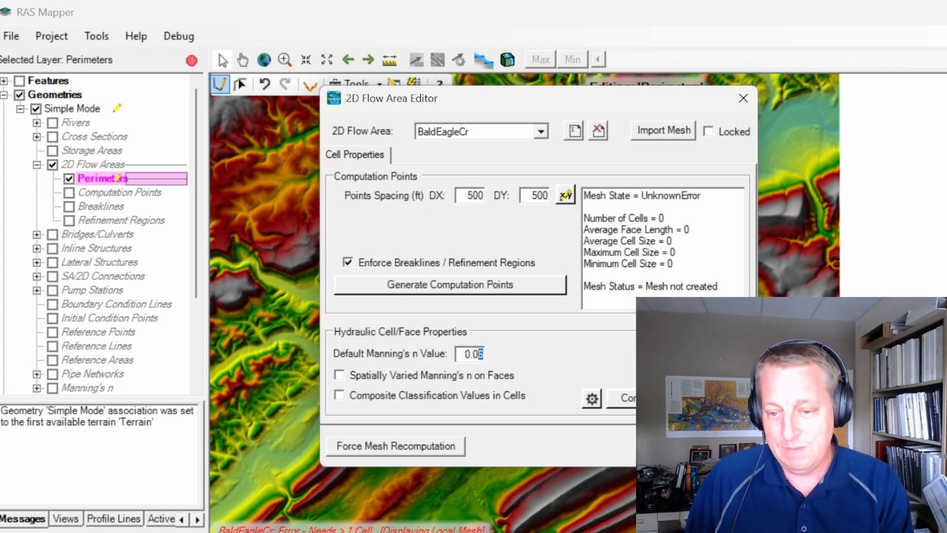
text(4)
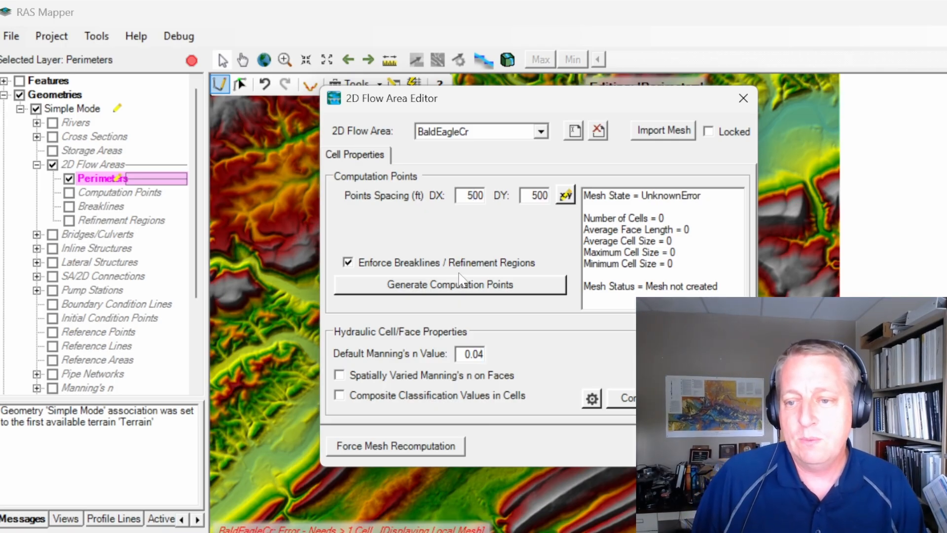
click(460, 283)
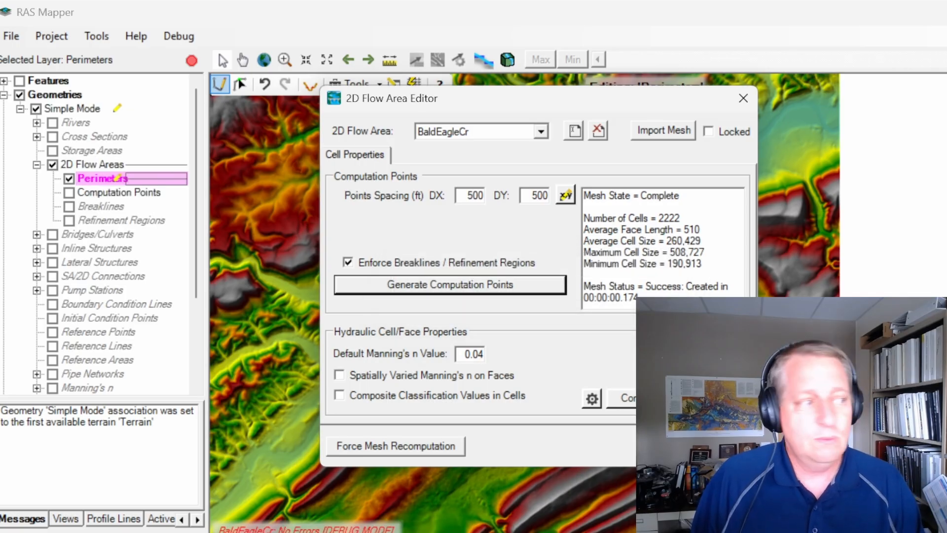
Check the generated mesh's number of cells and average face length against the point spacing.
drag(681, 218, 584, 218)
click(678, 241)
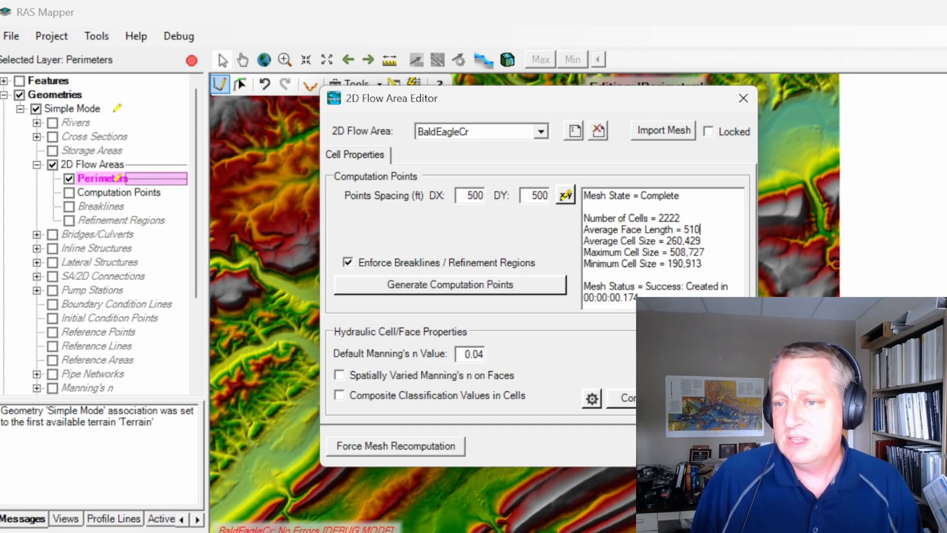
double_click(695, 229)
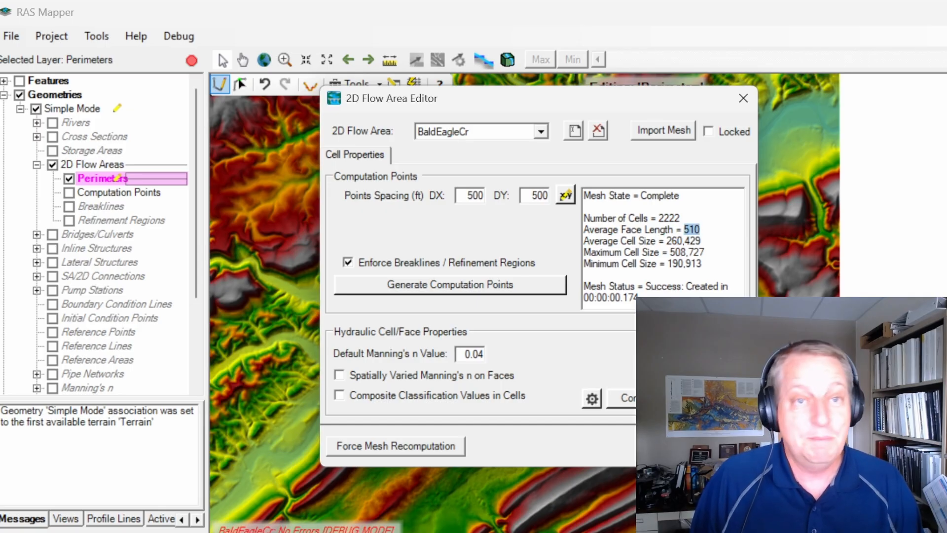
click(543, 195)
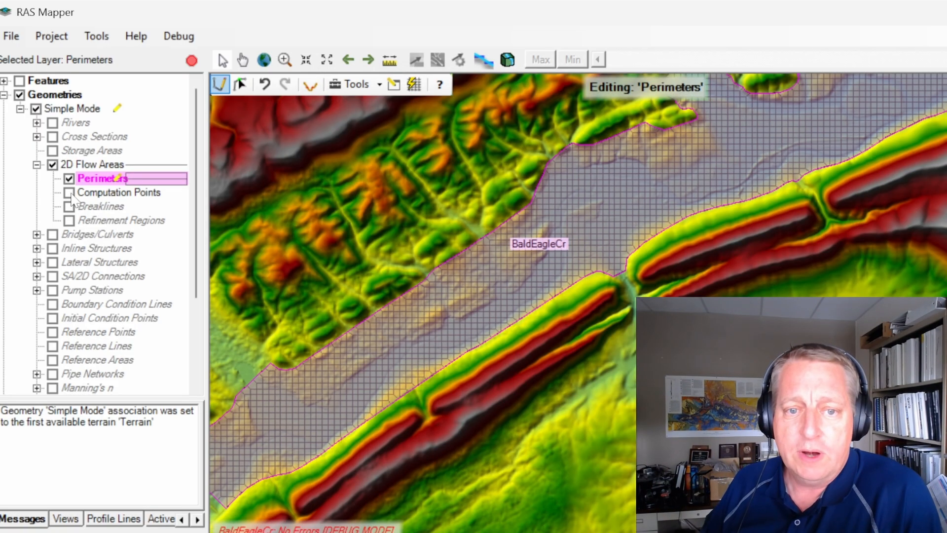
Display the computation points and look over the mesh along the whole BaldEagleCr flow area.
click(69, 193)
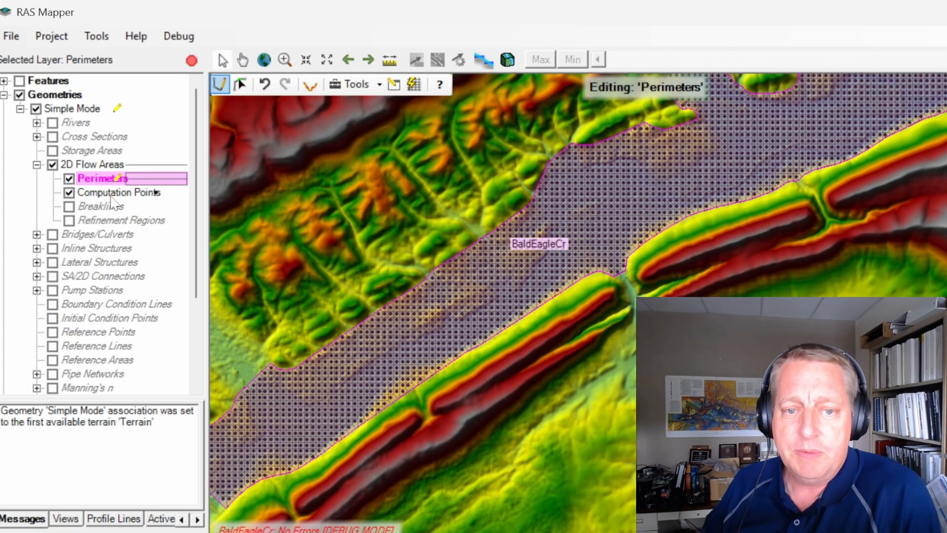
click(242, 60)
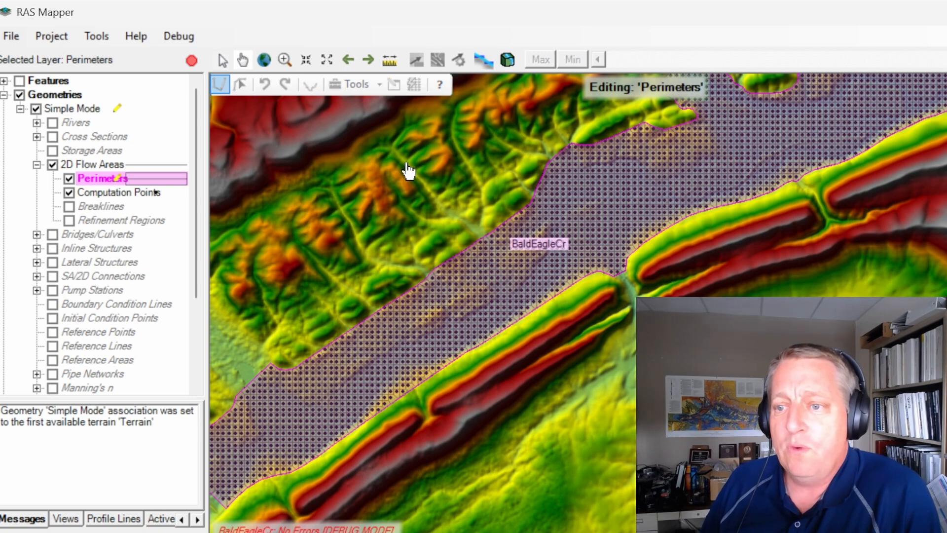
drag(462, 154, 516, 150)
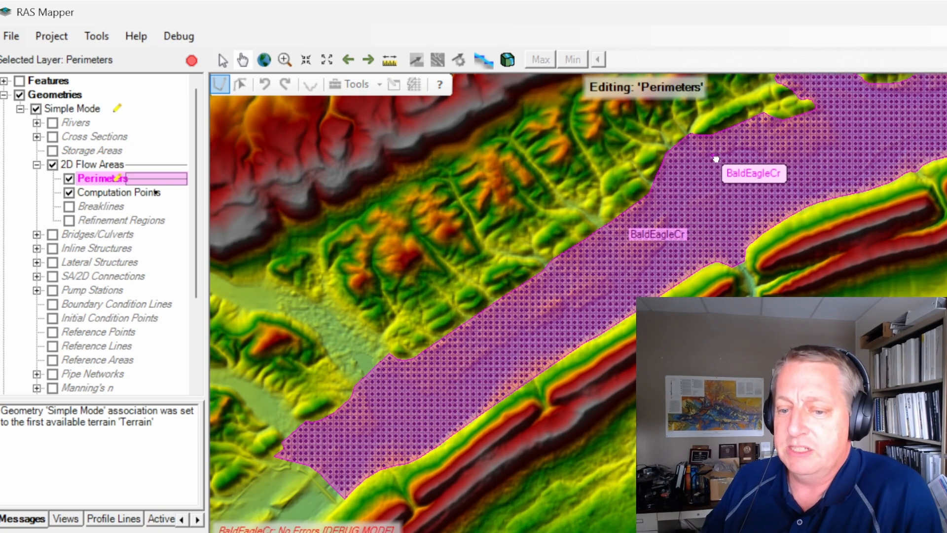
drag(716, 159, 433, 259)
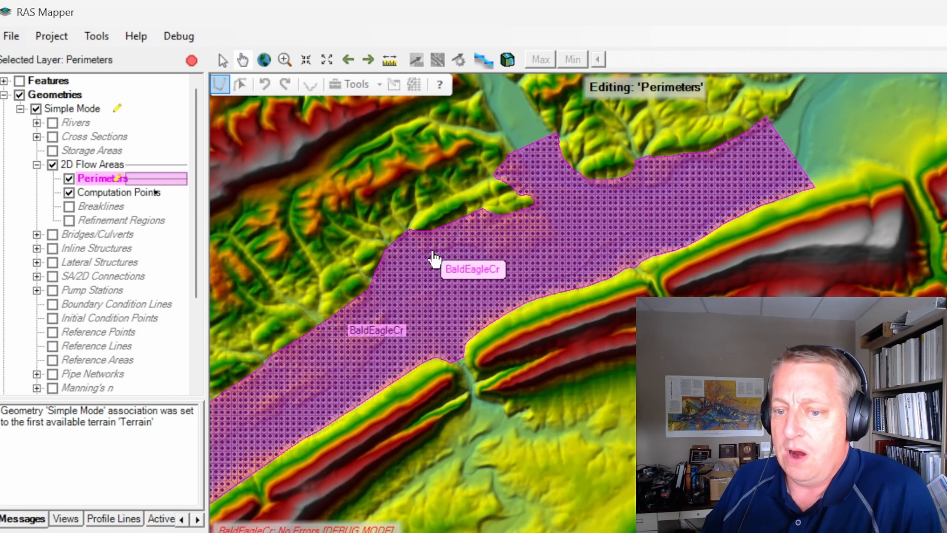
drag(351, 231, 566, 184)
scroll(528, 219, down, 1)
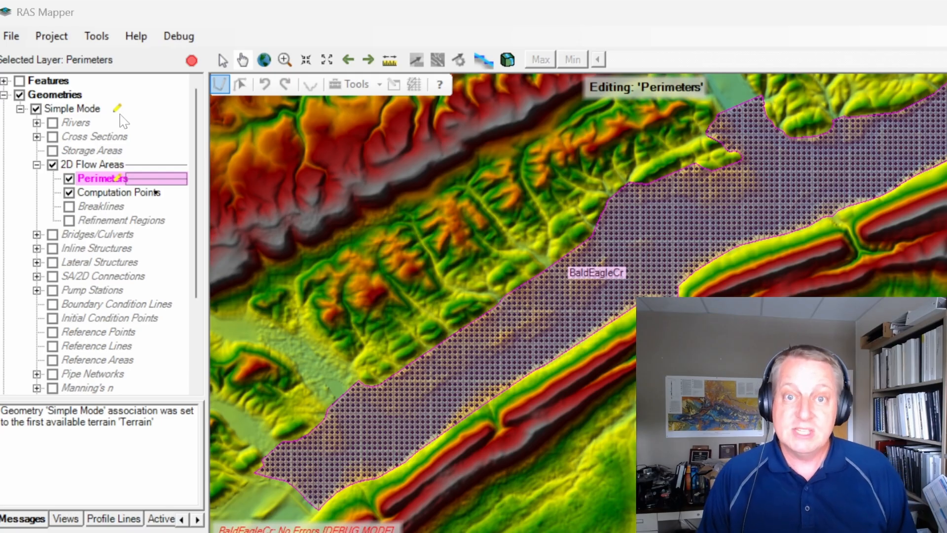
Draw a boundary condition line just outside the perimeter's southwest end, between the dam and the mesh, and name it Inflow.
click(81, 305)
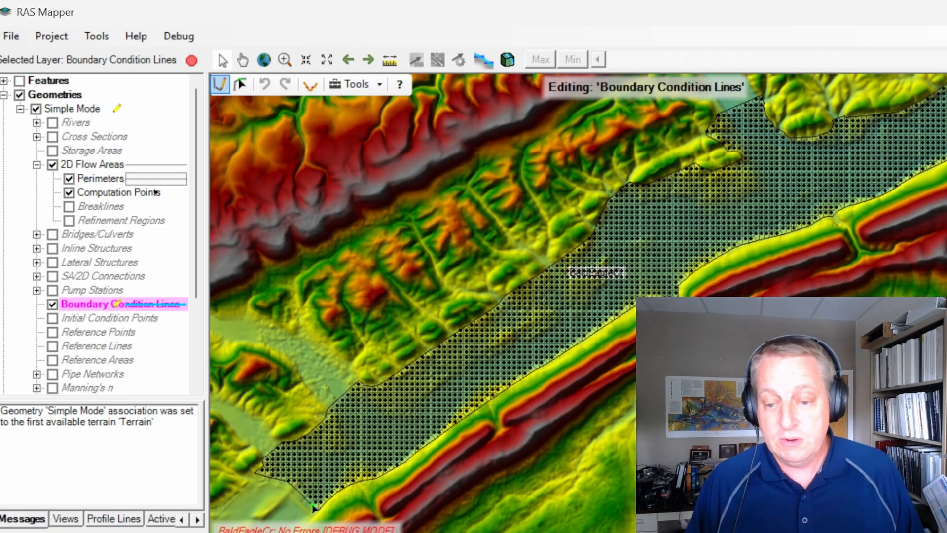
scroll(313, 507, up, 2)
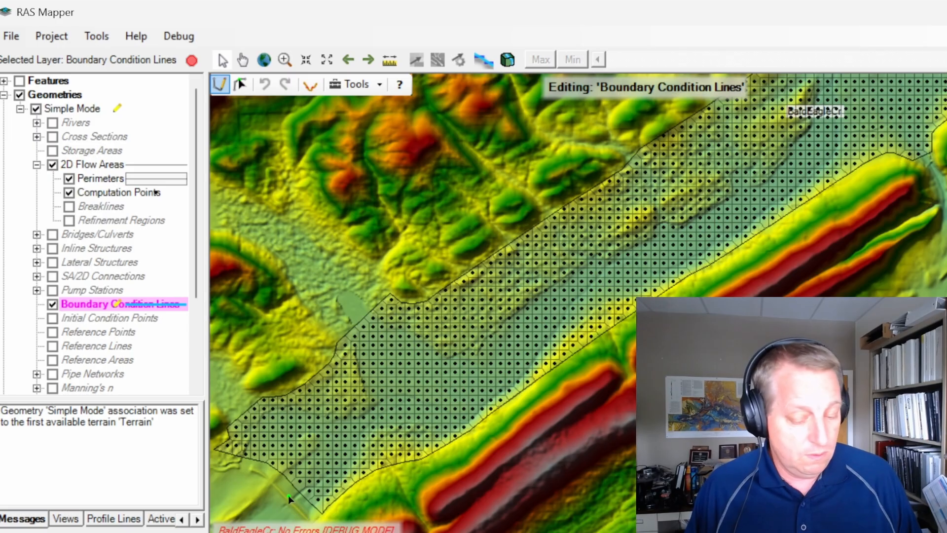
scroll(288, 498, up, 4)
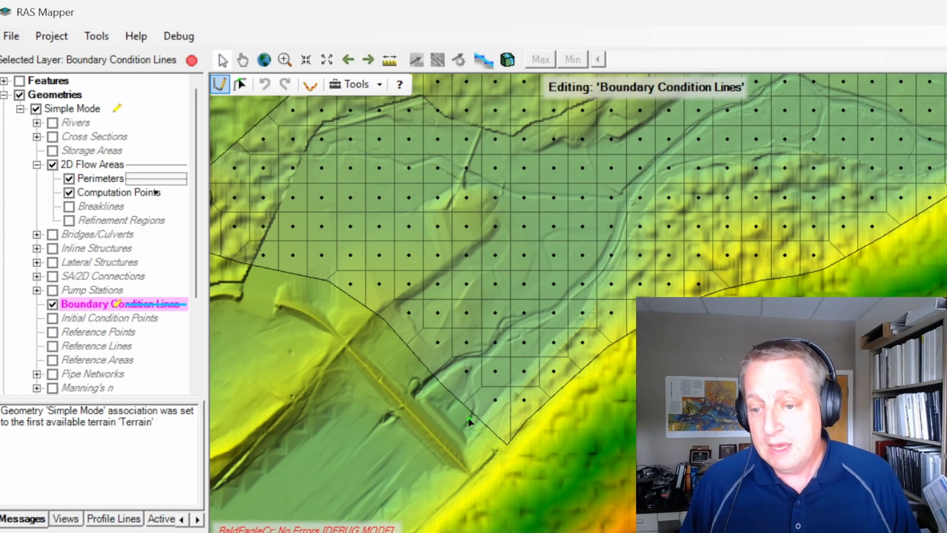
click(383, 334)
double_click(480, 435)
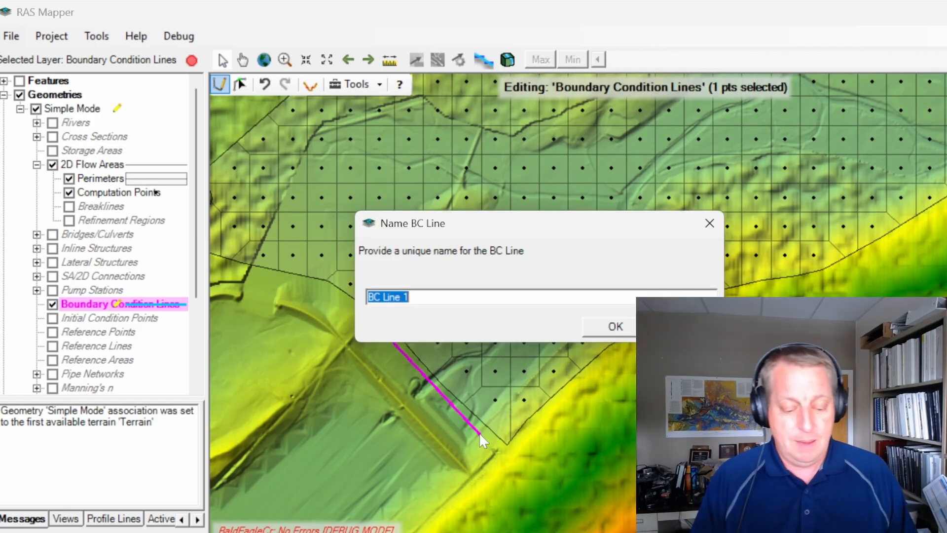
text(inflow)
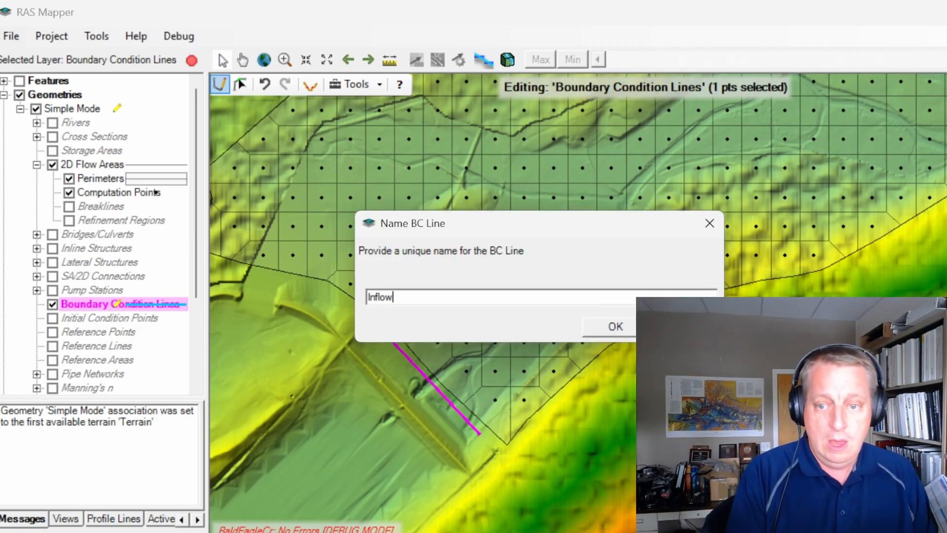
key(Return)
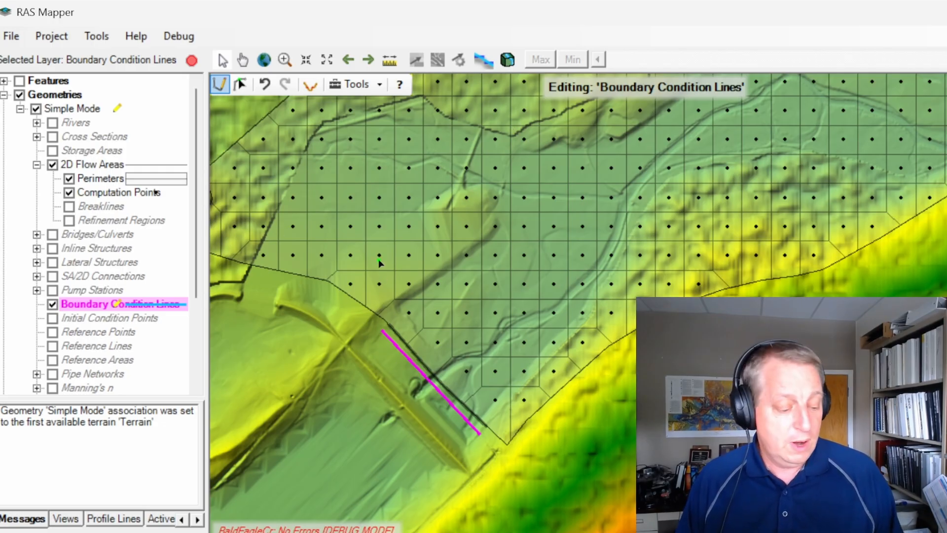
Draw a boundary condition line outside the northwest perimeter where the first tributary valley enters, and name it Marsh Creek.
drag(383, 241, 581, 463)
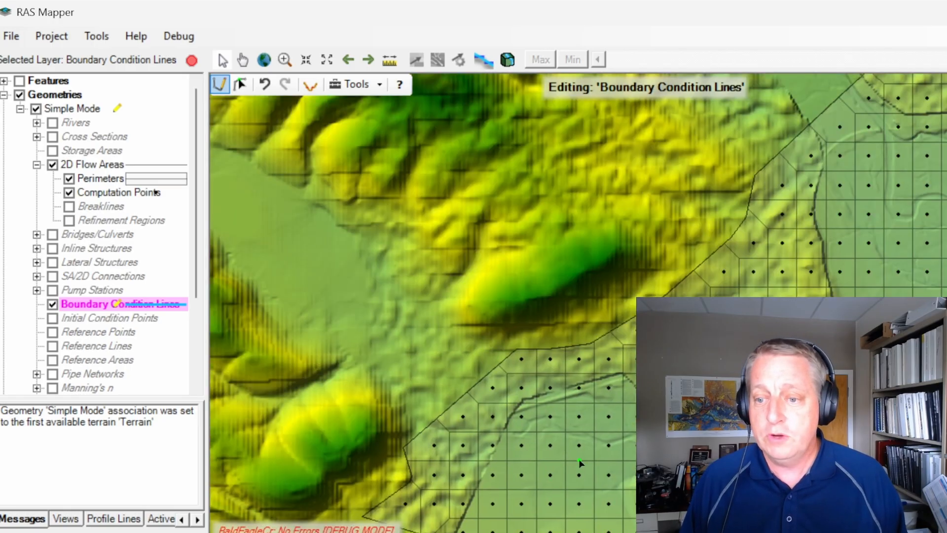
click(414, 422)
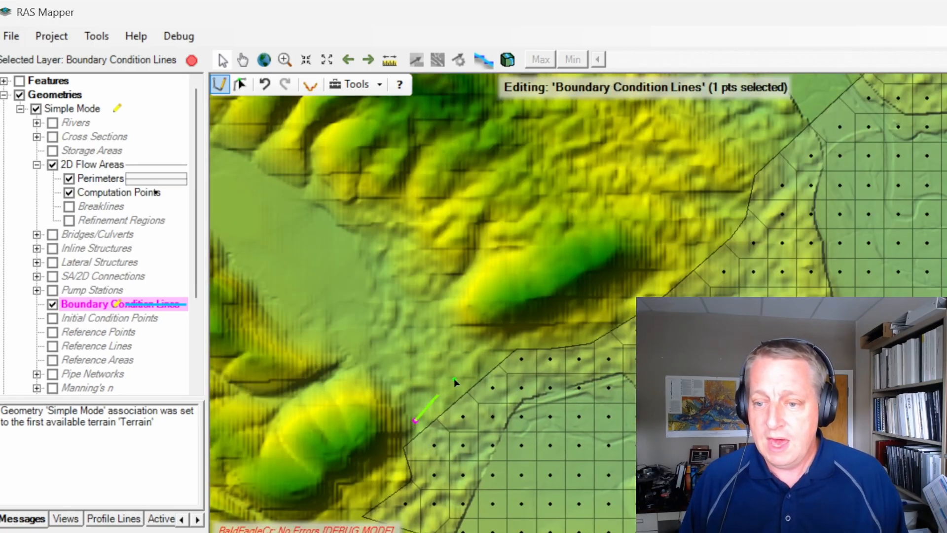
key(ctrl+z)
click(484, 355)
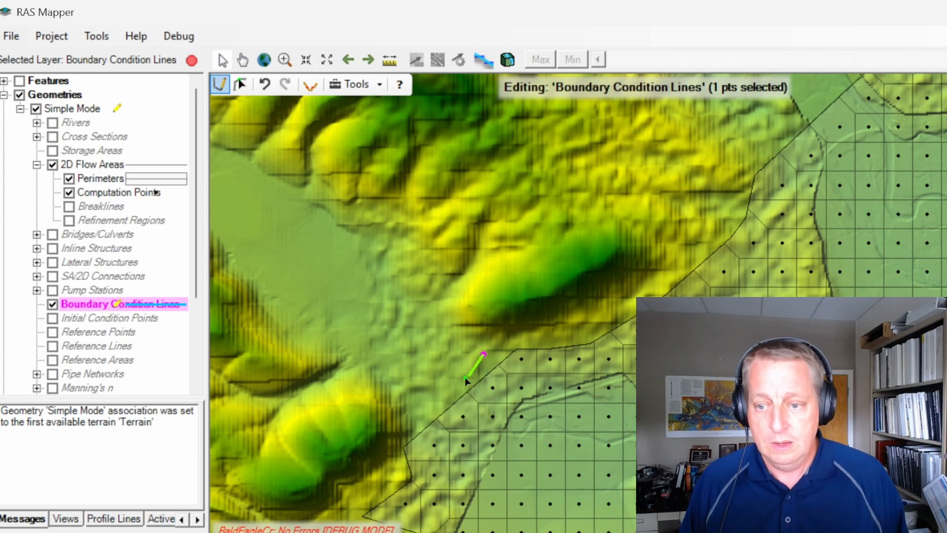
double_click(413, 421)
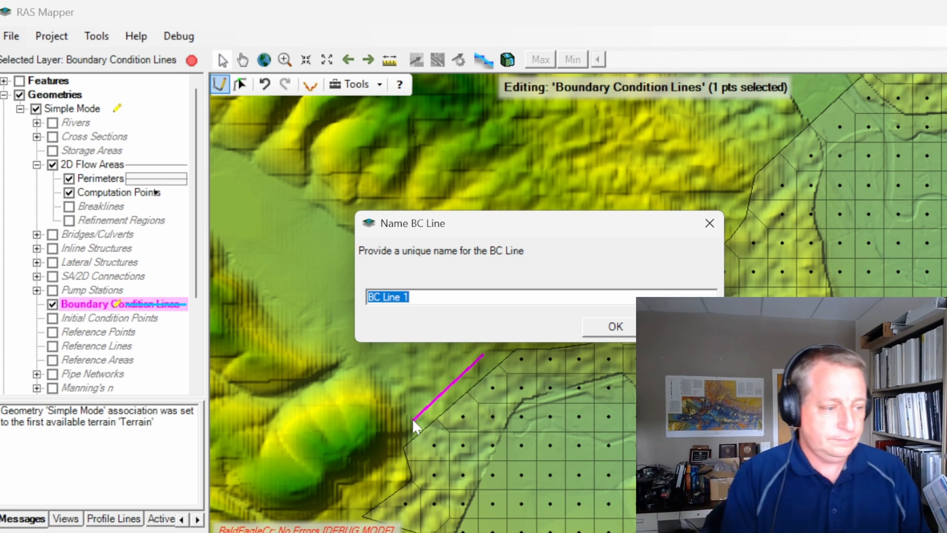
text(Mars)
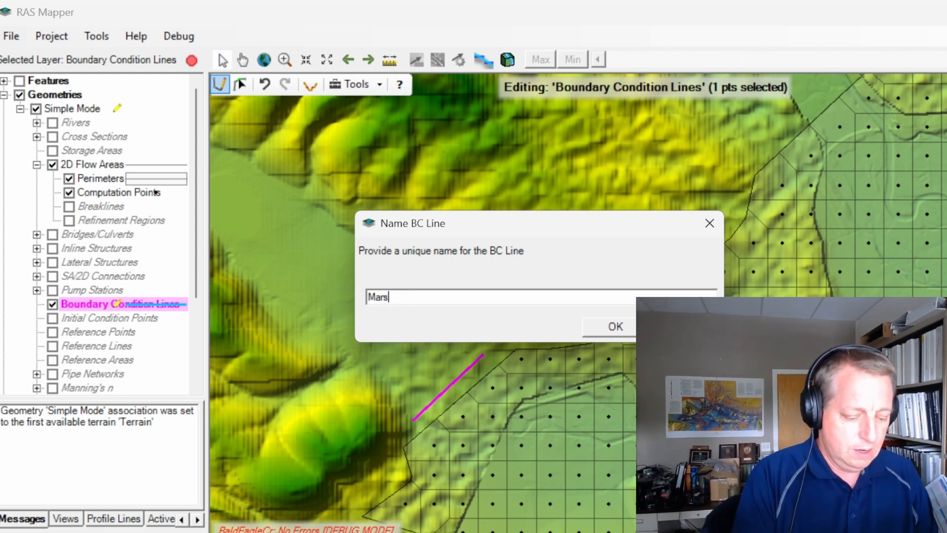
text(h Creek)
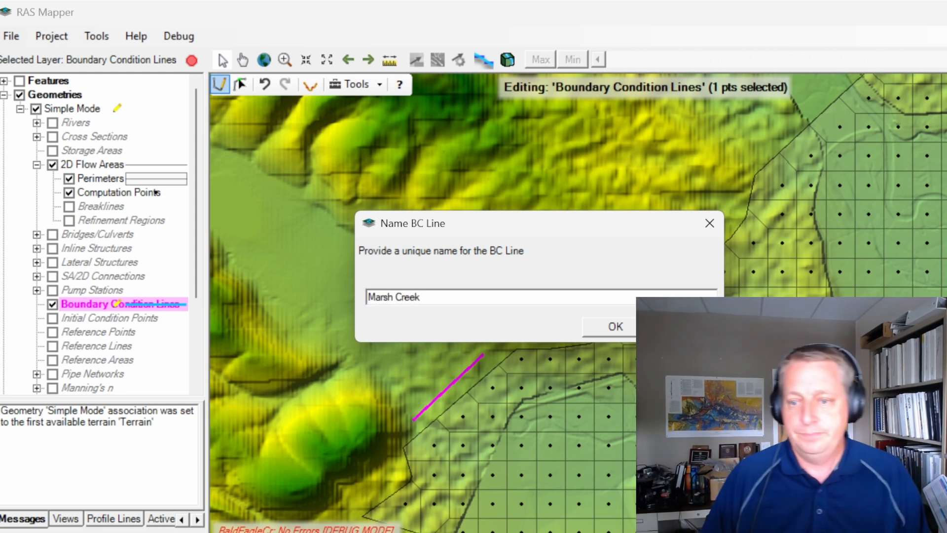
click(603, 324)
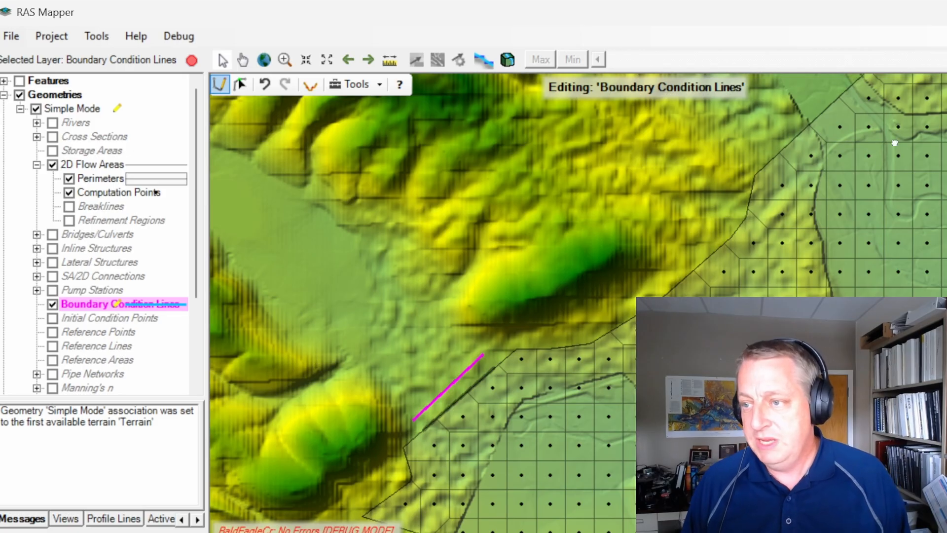
Draw a boundary condition line just outside the northwest perimeter across the second tributary valley and name it Beech Creek.
drag(895, 143, 806, 249)
click(771, 176)
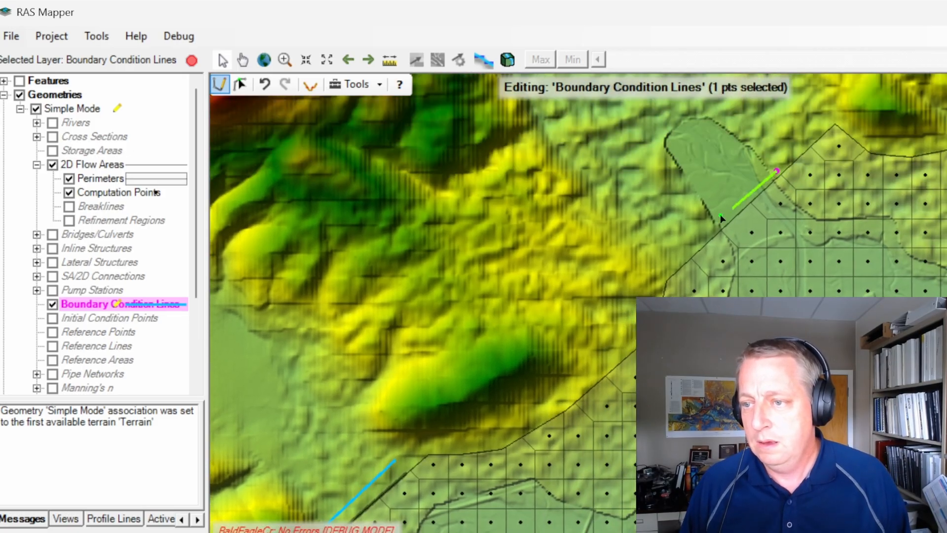
double_click(709, 231)
text(Beech Cre)
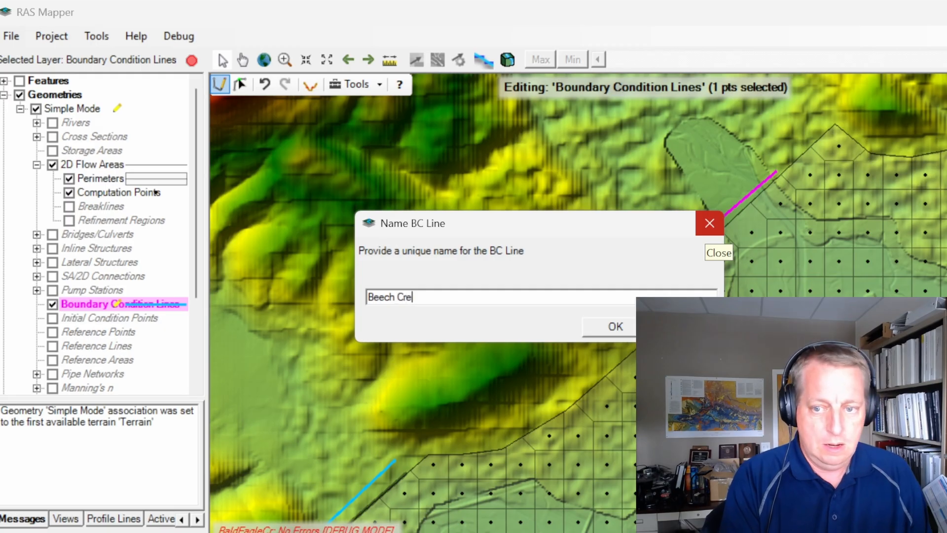
text(ek)
key(Return)
Draw a short boundary condition line across the gap in the southeast ridge, just outside the perimeter, and name it Fishing Creek.
scroll(827, 268, down, 4)
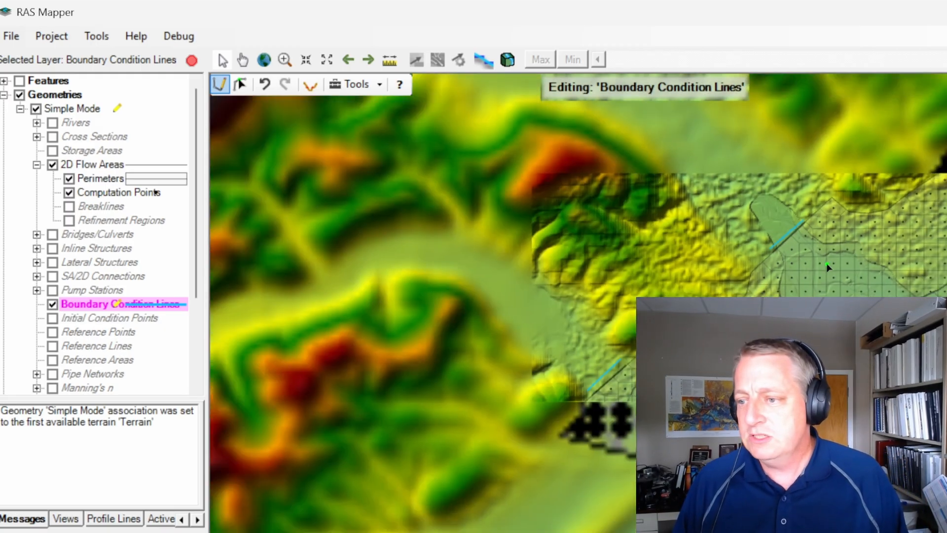
drag(941, 203, 267, 410)
drag(255, 372, 105, 457)
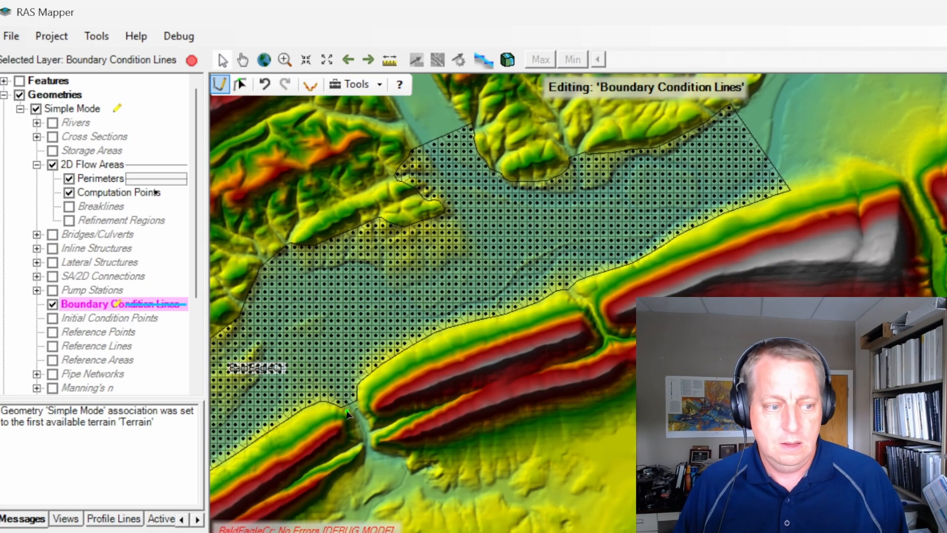
click(347, 410)
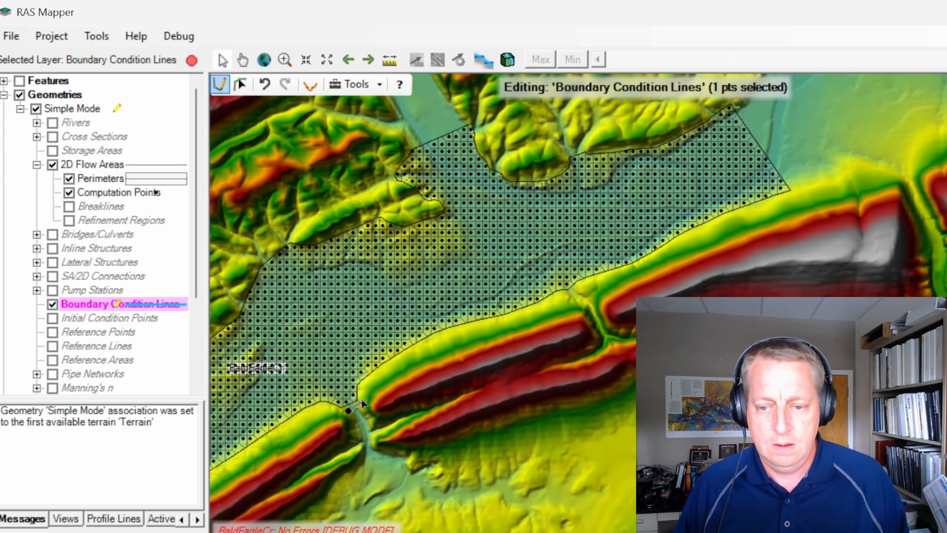
double_click(363, 404)
text(Fish)
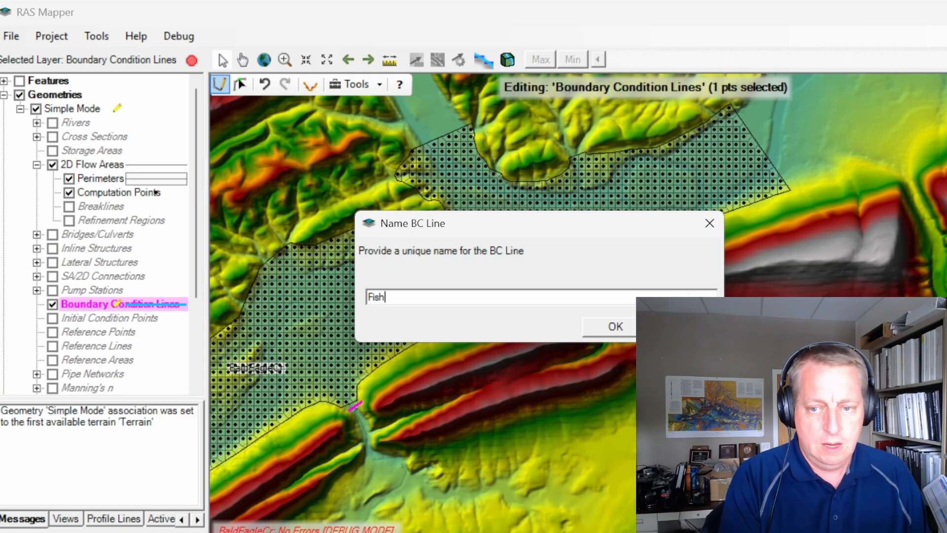
text(ing Creek)
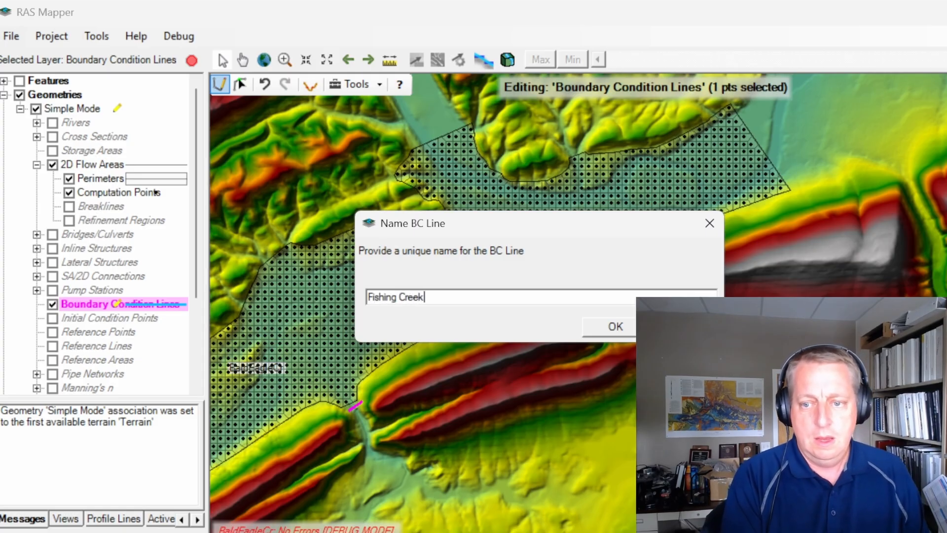
key(Return)
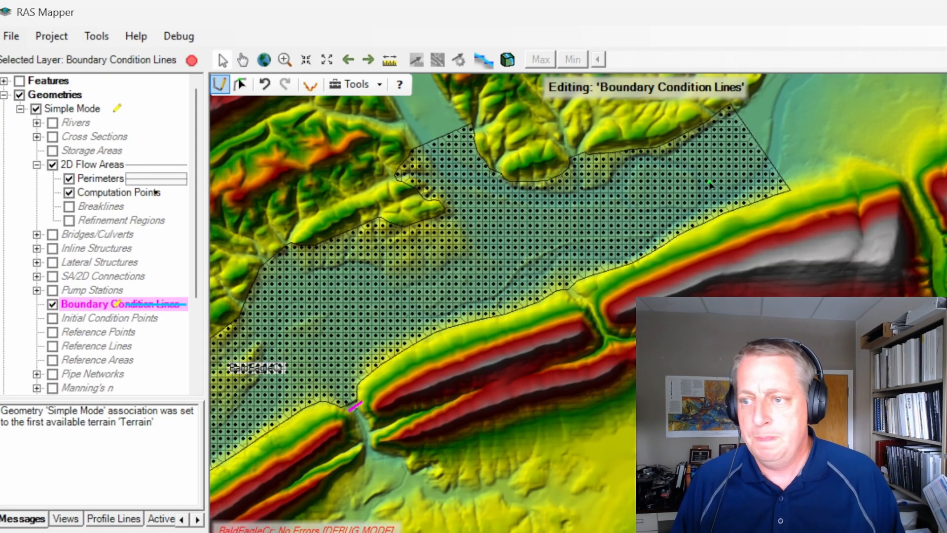
Draw a boundary condition line along the outside of the perimeter's northeast end, name it Downstream, and stop editing with the geometry edits saved.
click(745, 114)
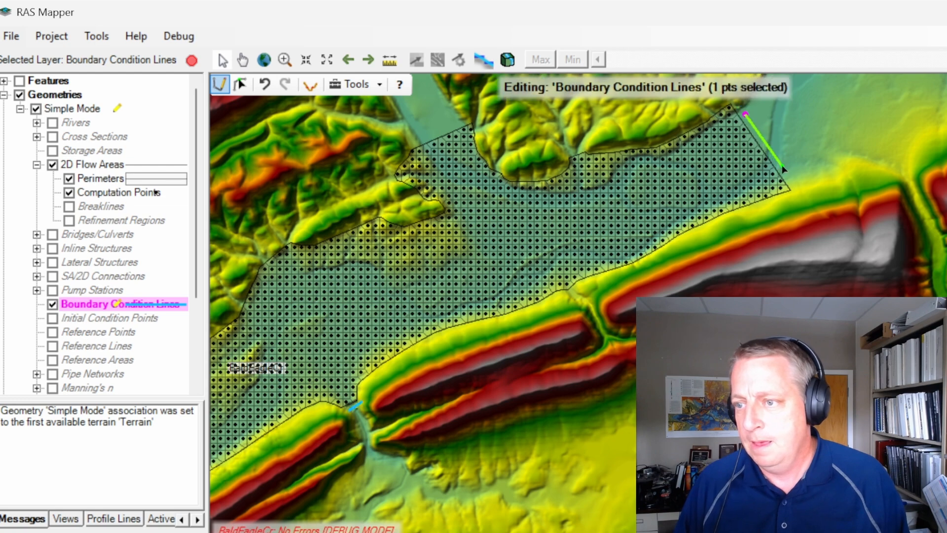
double_click(791, 183)
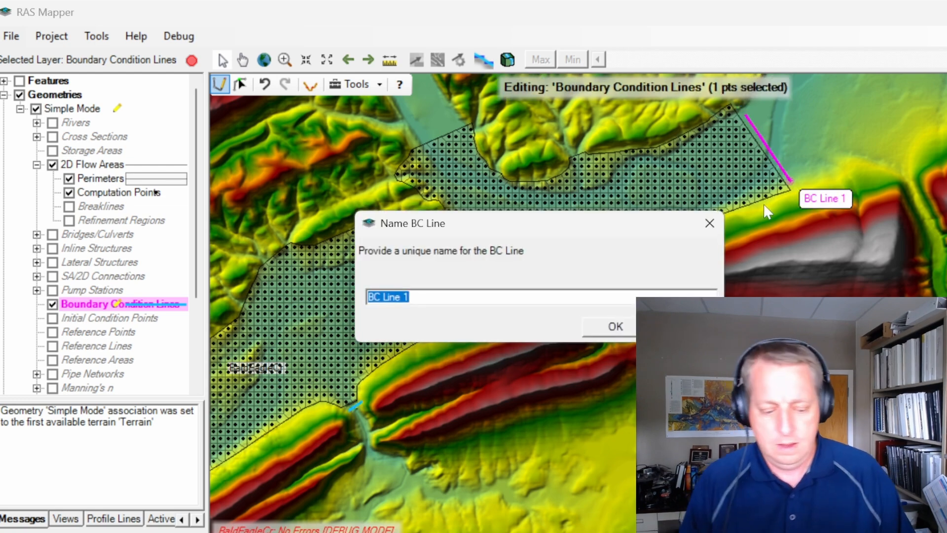
text(Downs)
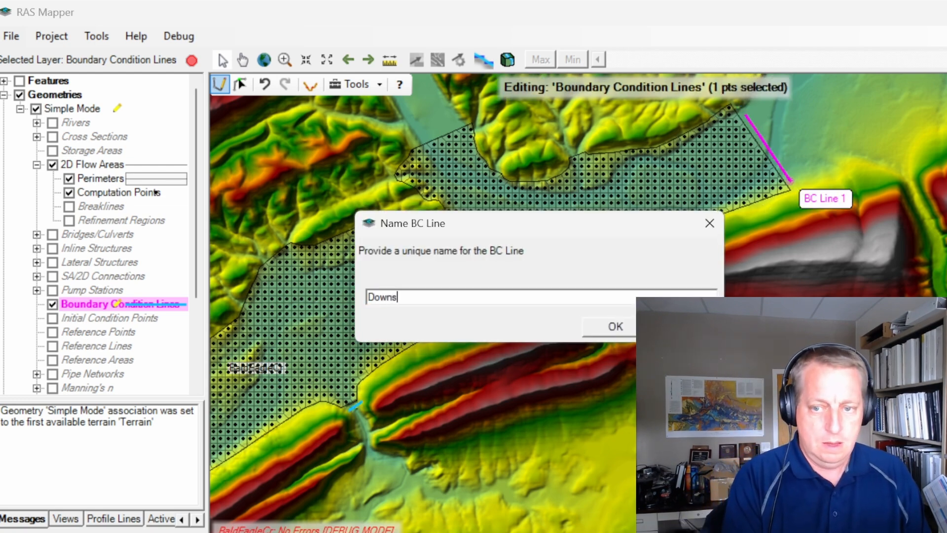
text(tream)
key(Return)
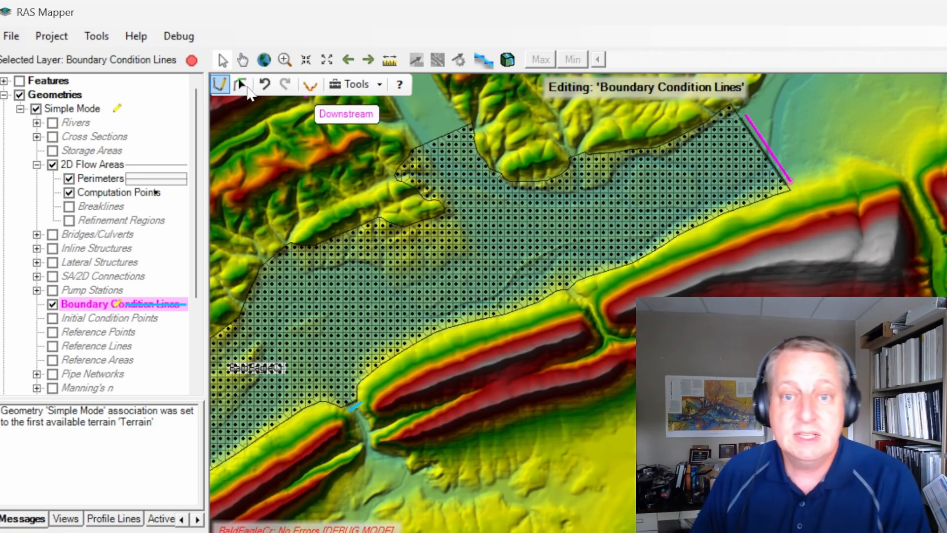
click(192, 60)
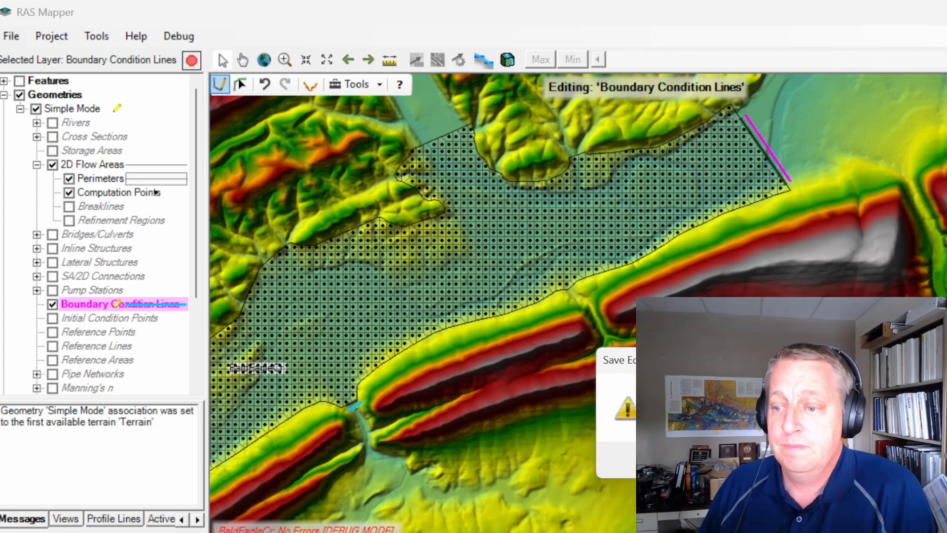
click(710, 460)
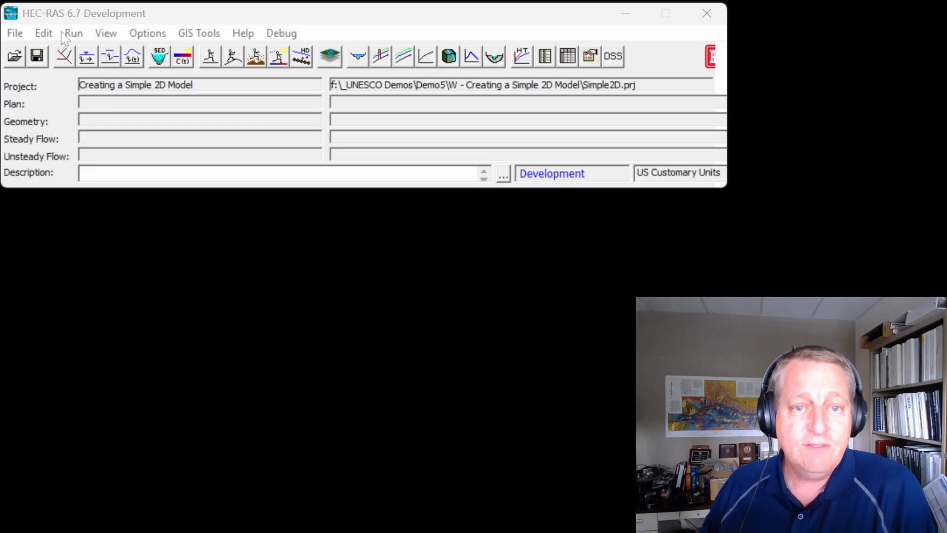
Load the Simple Mode geometry into the project through the Geometric Data editor, check its flow area and boundary lines, and close the editor.
click(48, 35)
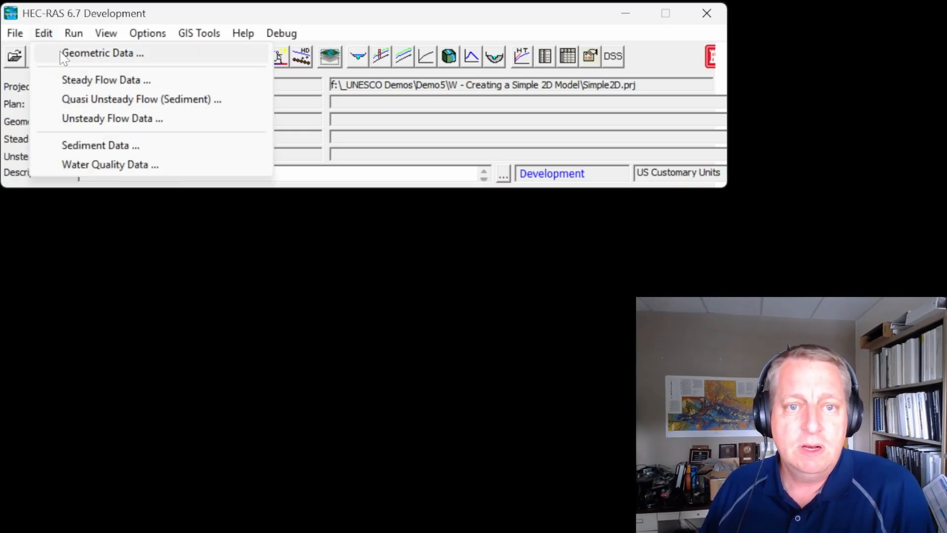
click(59, 13)
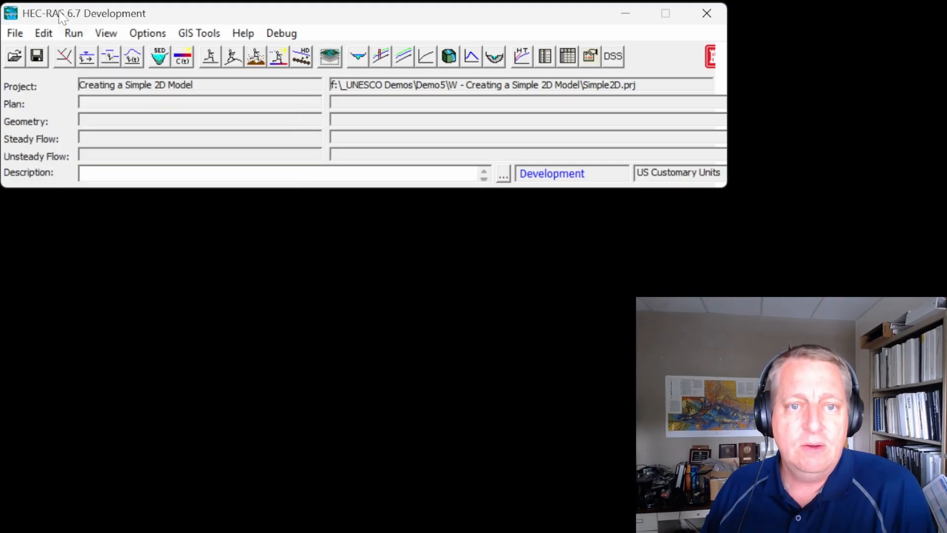
click(64, 57)
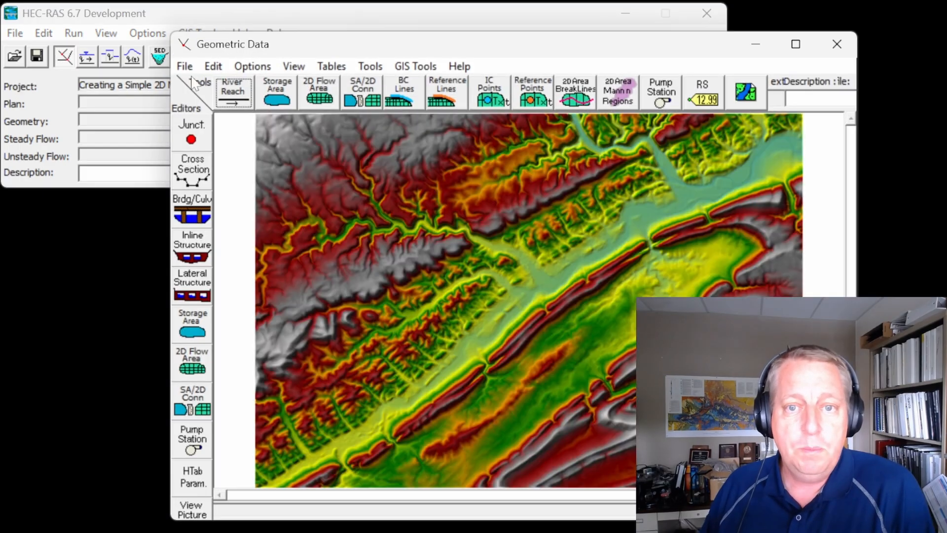
drag(489, 59, 317, 27)
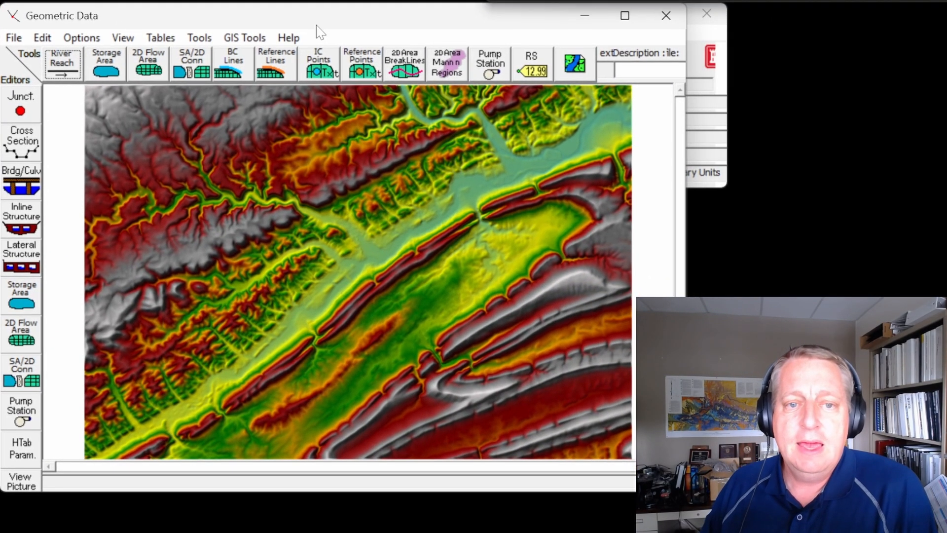
click(13, 39)
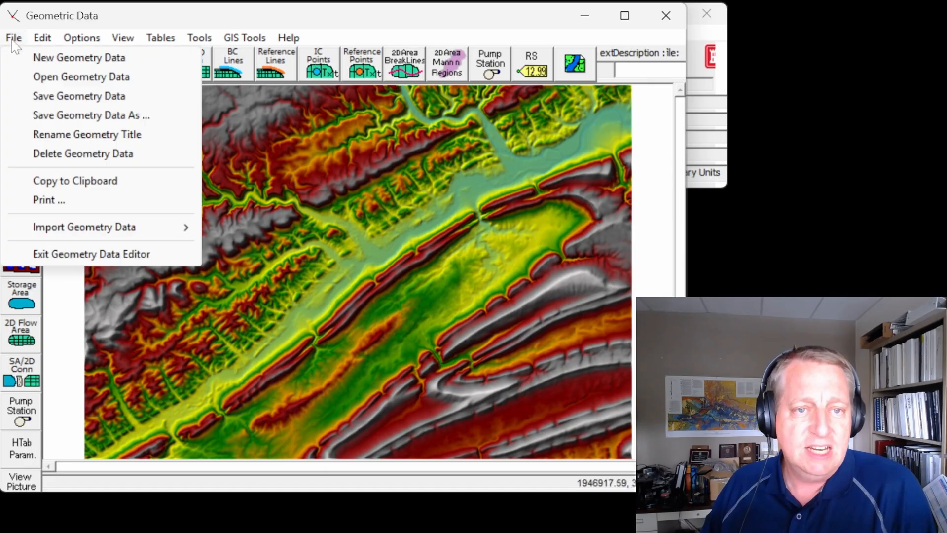
click(35, 79)
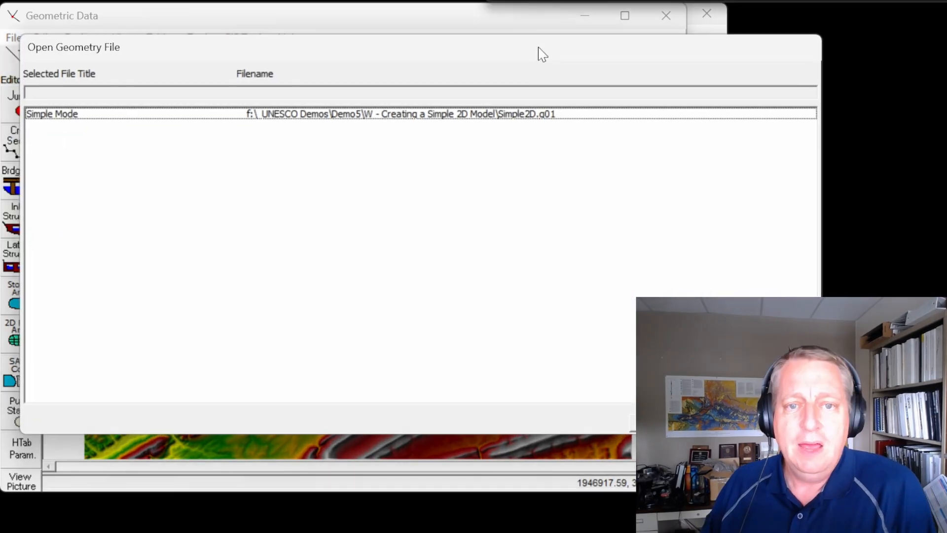
drag(539, 53, 522, 31)
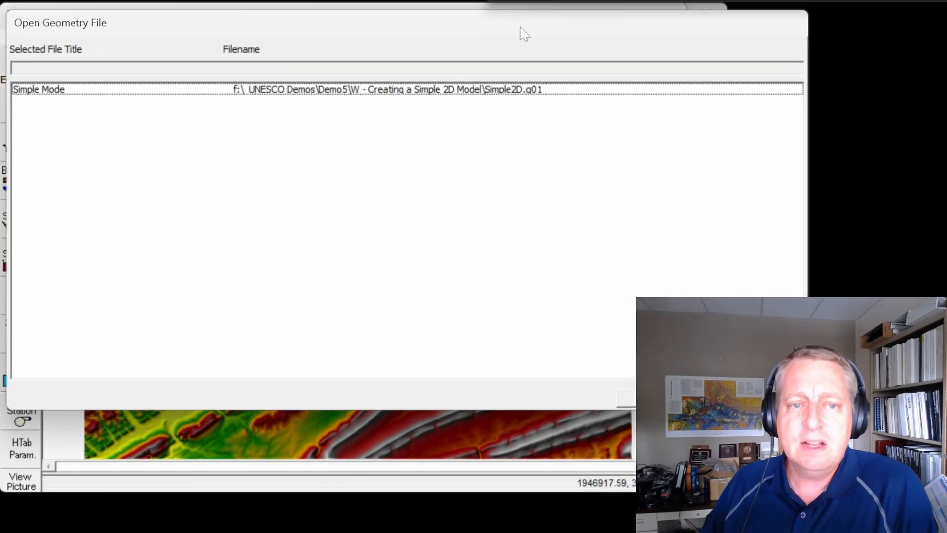
double_click(314, 89)
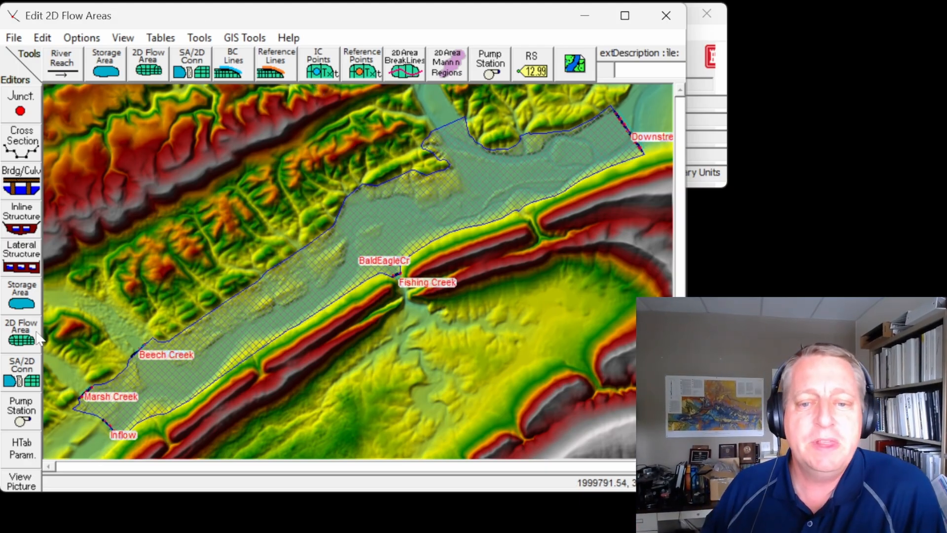
click(666, 16)
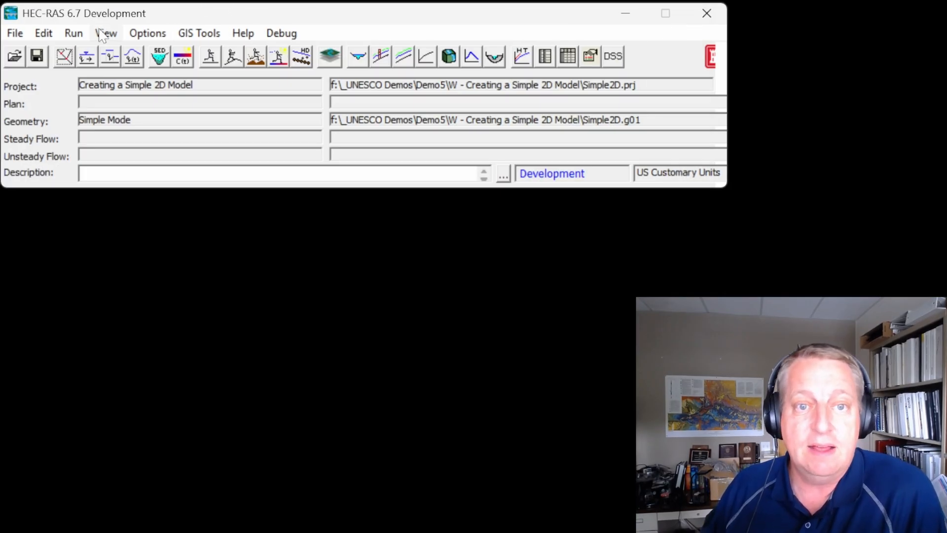
Open the unsteady flow data and assign the Downstream line a Normal Depth boundary condition with a friction slope of 0.001.
click(43, 33)
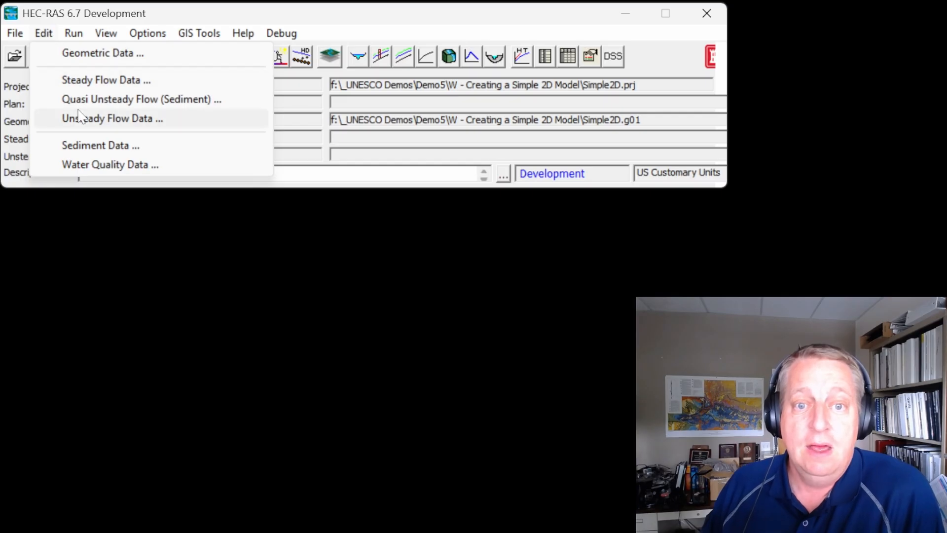
click(79, 2)
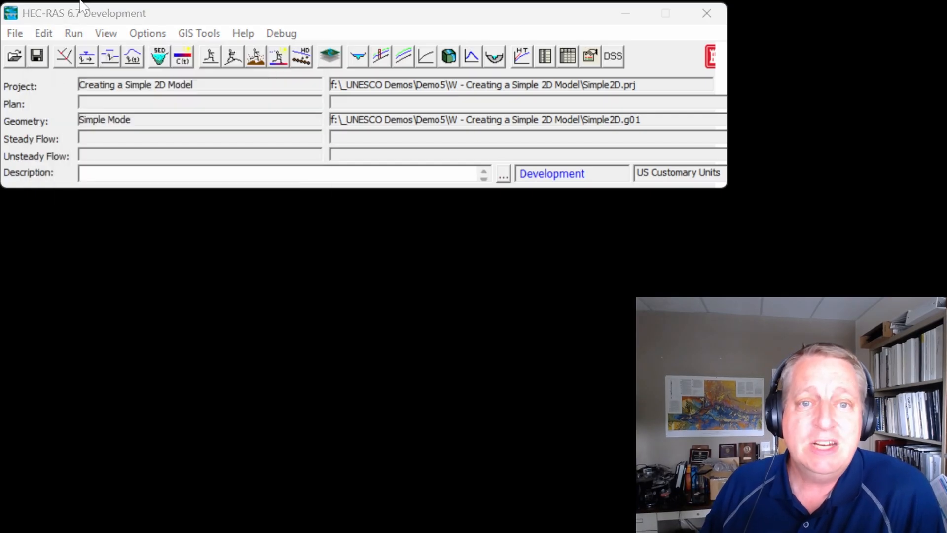
click(133, 60)
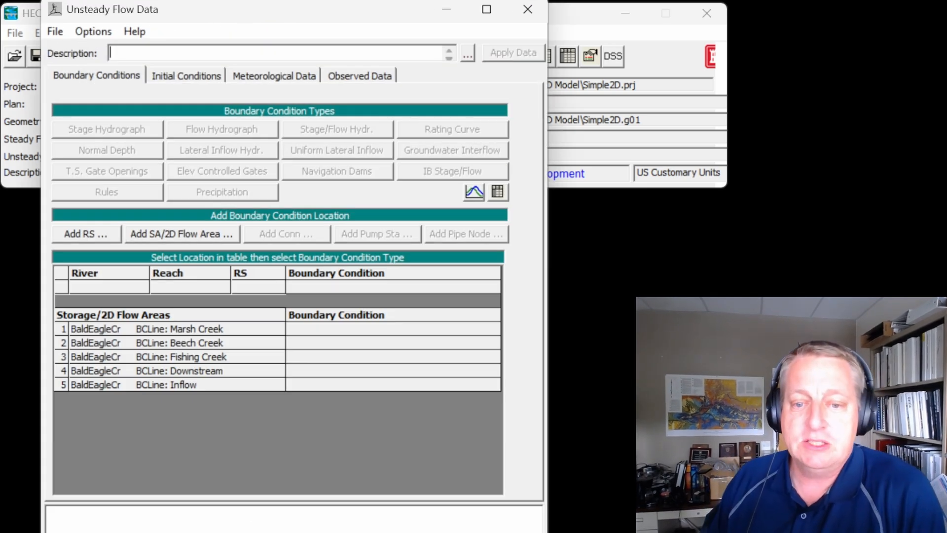
click(354, 375)
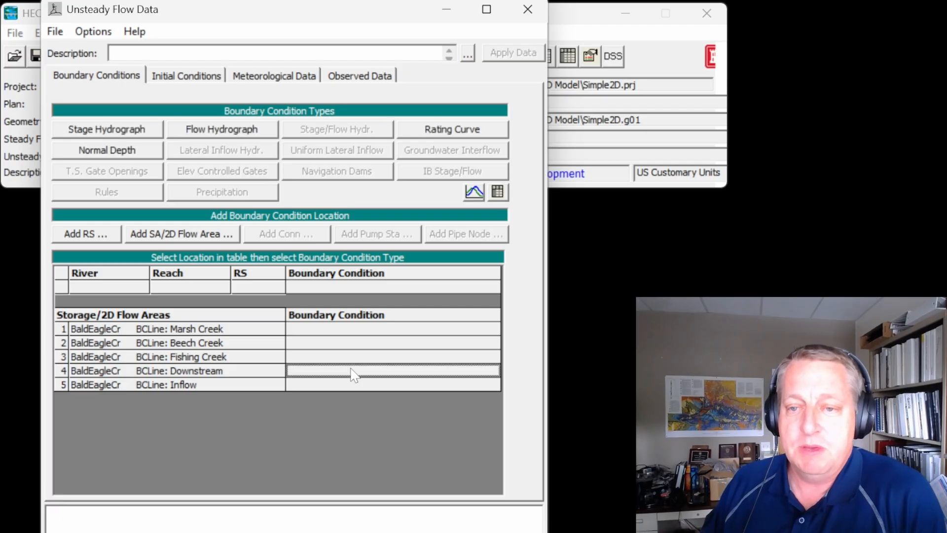
click(107, 152)
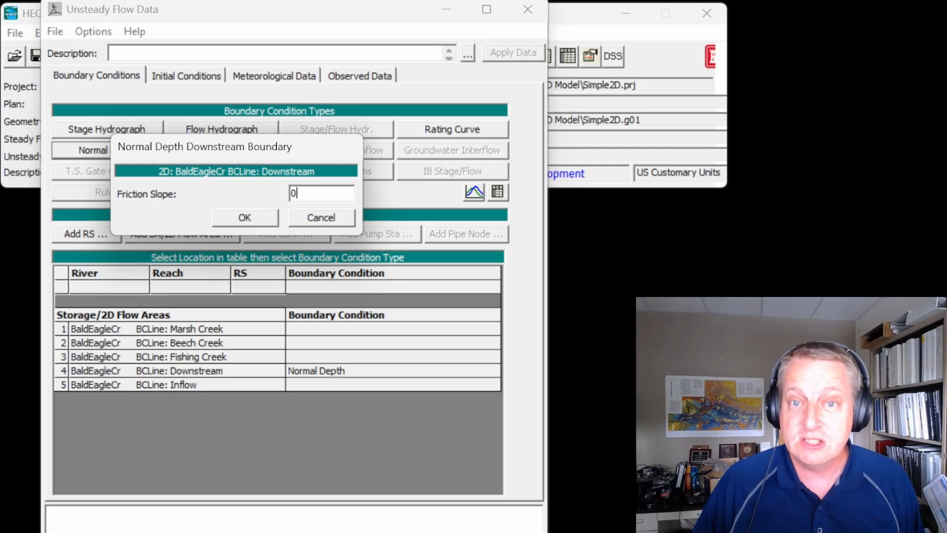
click(598, 121)
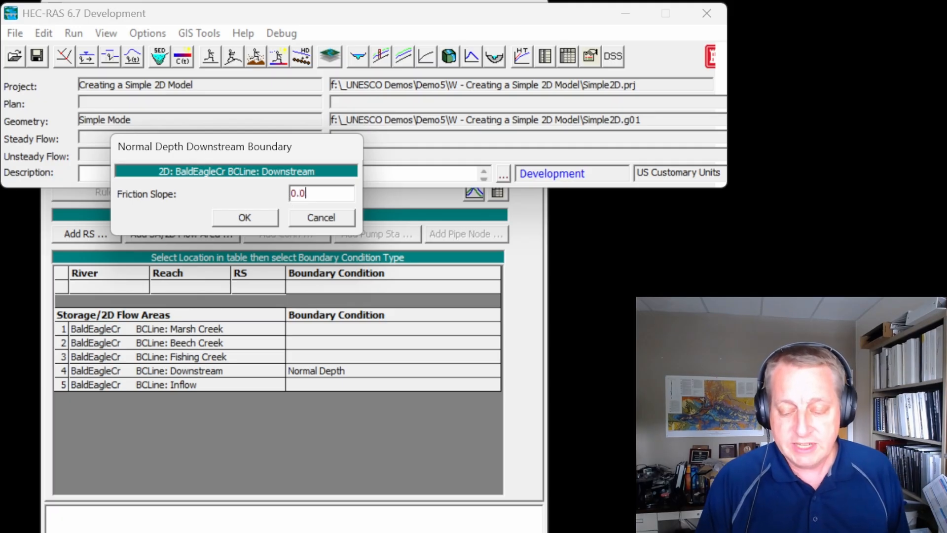
text(.001)
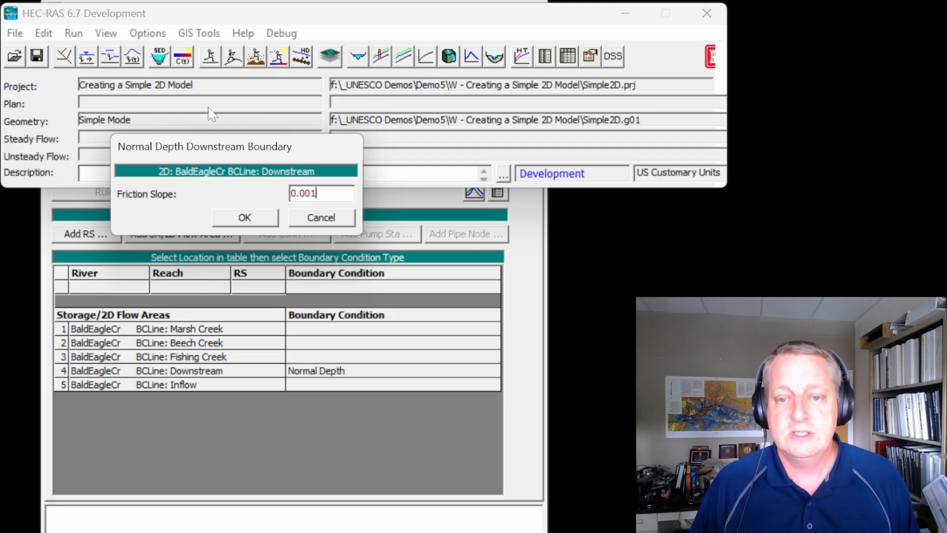
click(245, 218)
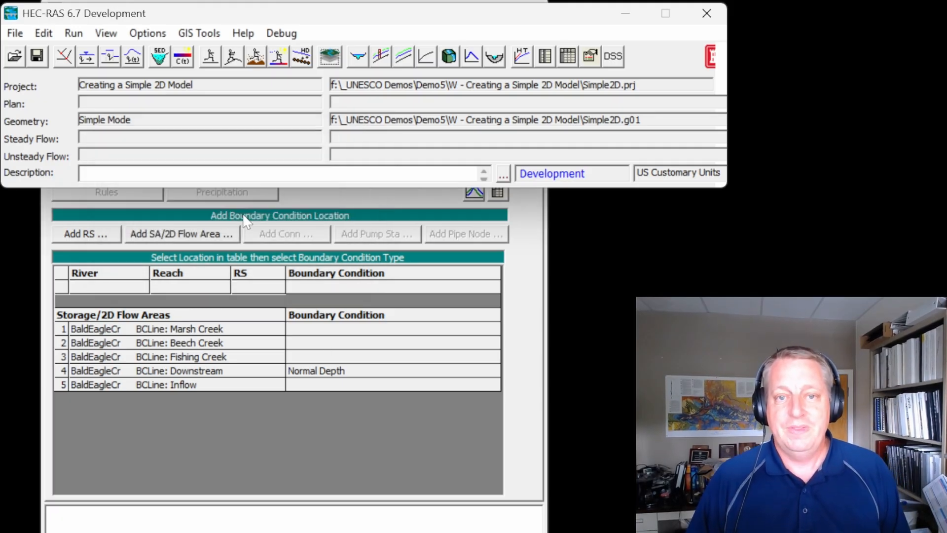
click(543, 259)
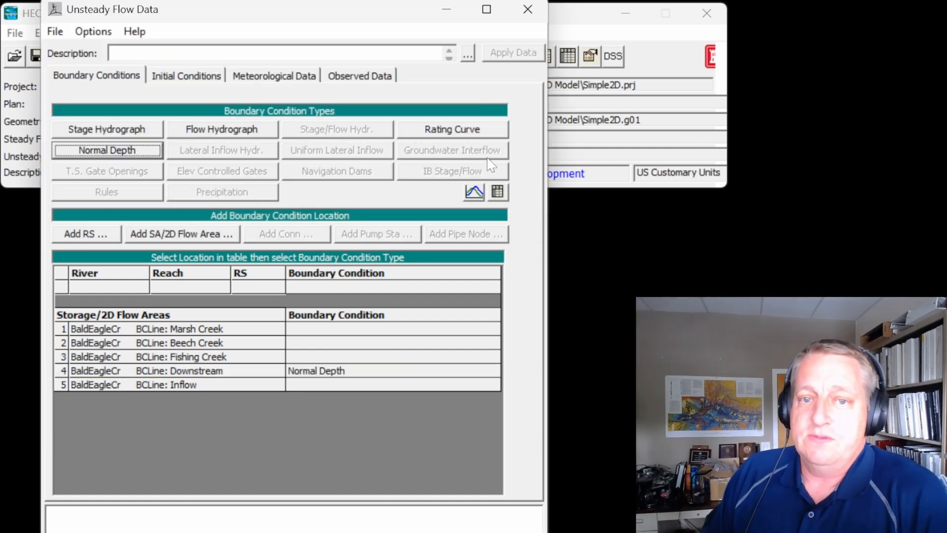
Switch to the project folder in File Explorer and look in its Flow_Data subfolder for the DSS flow file.
click(720, 86)
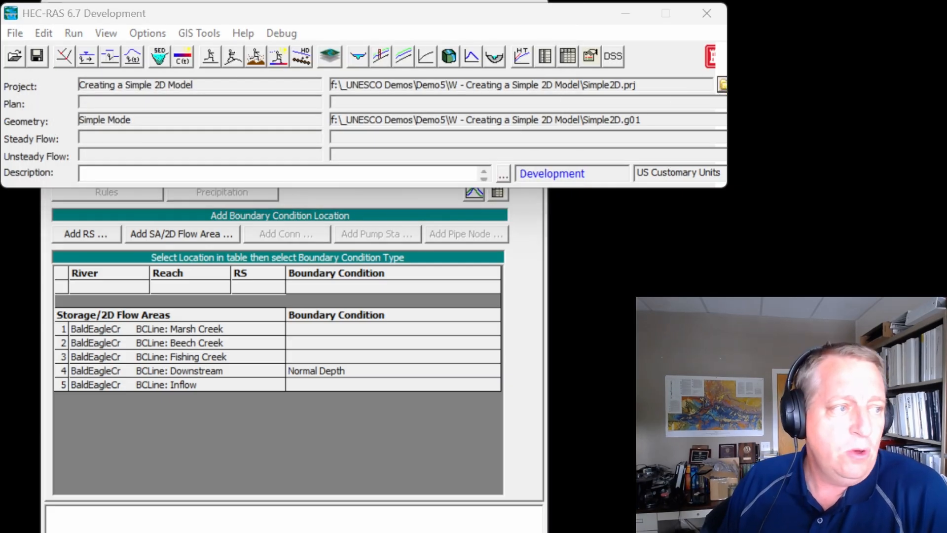
drag(1, 104, 316, 116)
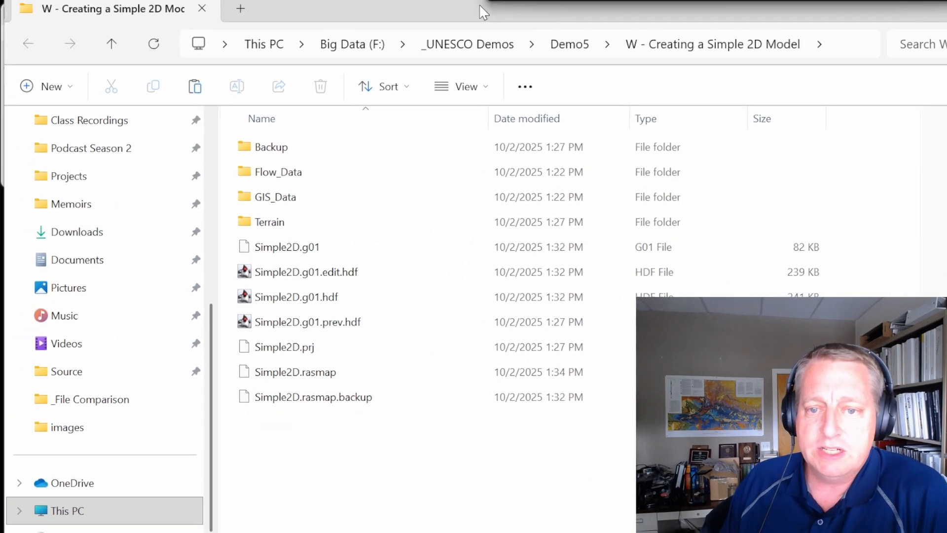
double_click(247, 196)
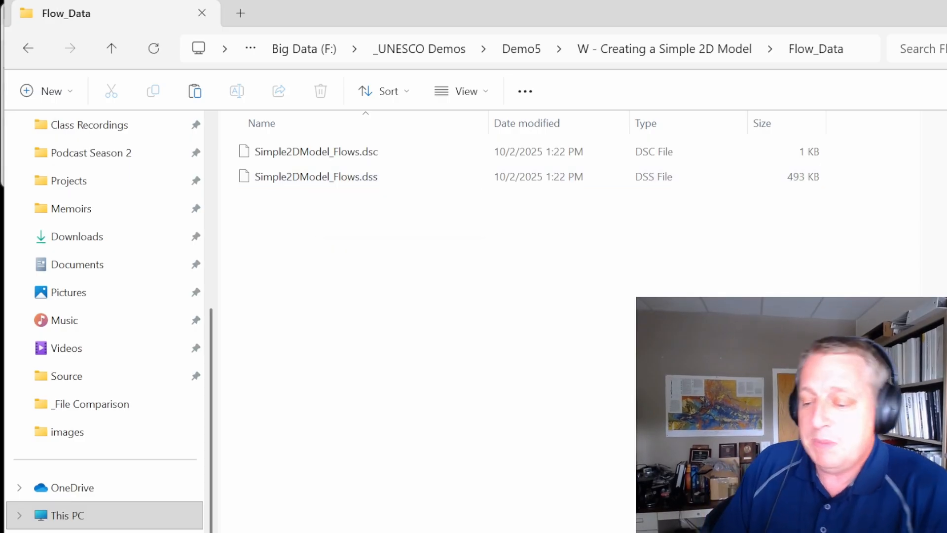
Switch to HEC-DSSVue and open Simple2DModel_Flows.dss from the project's Flow_Data folder.
drag(409, 1, 406, 11)
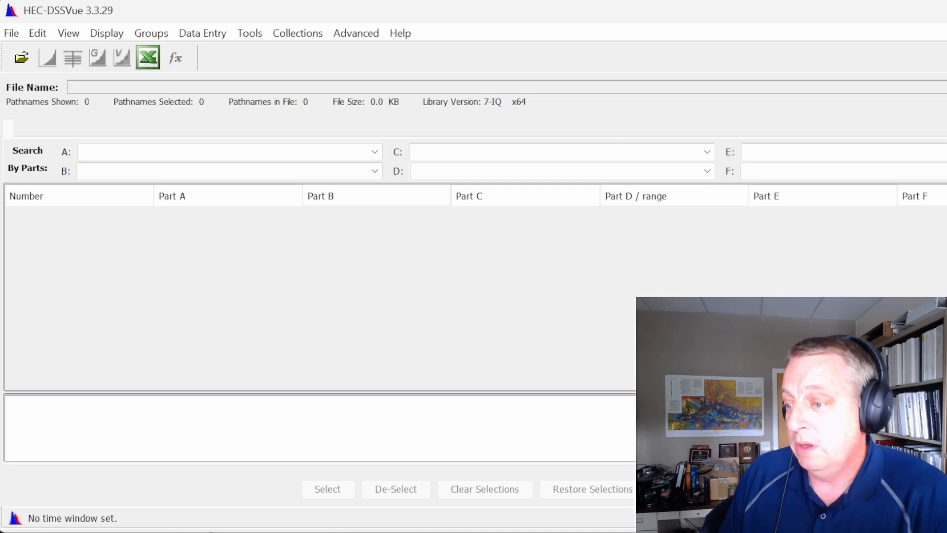
mouse_move(946, 531)
mouse_down()
mouse_move(946, 523)
mouse_move(946, 532)
mouse_up()
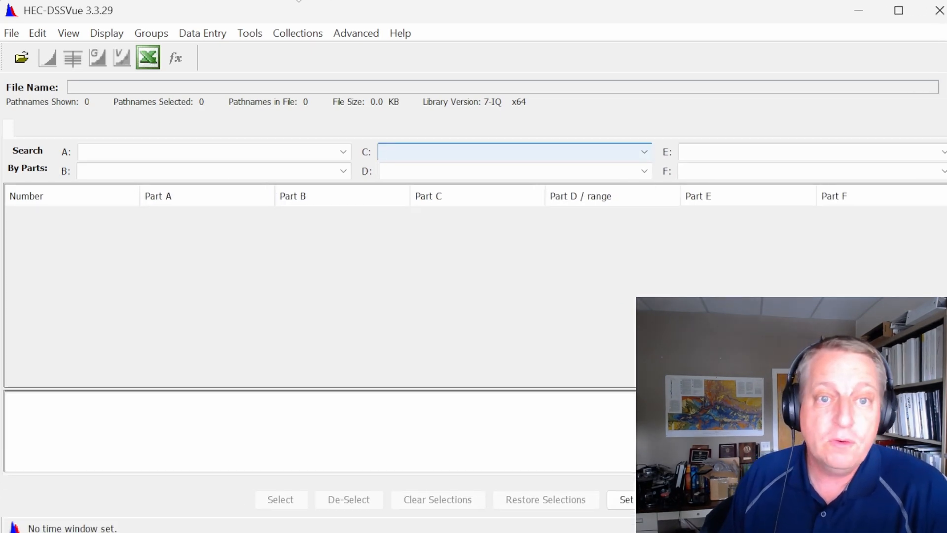
click(21, 58)
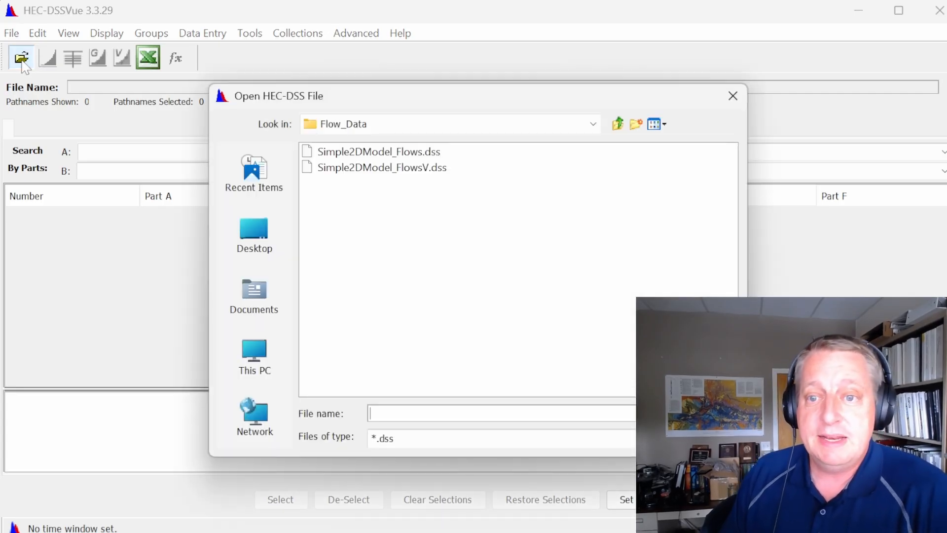
click(617, 123)
double_click(346, 165)
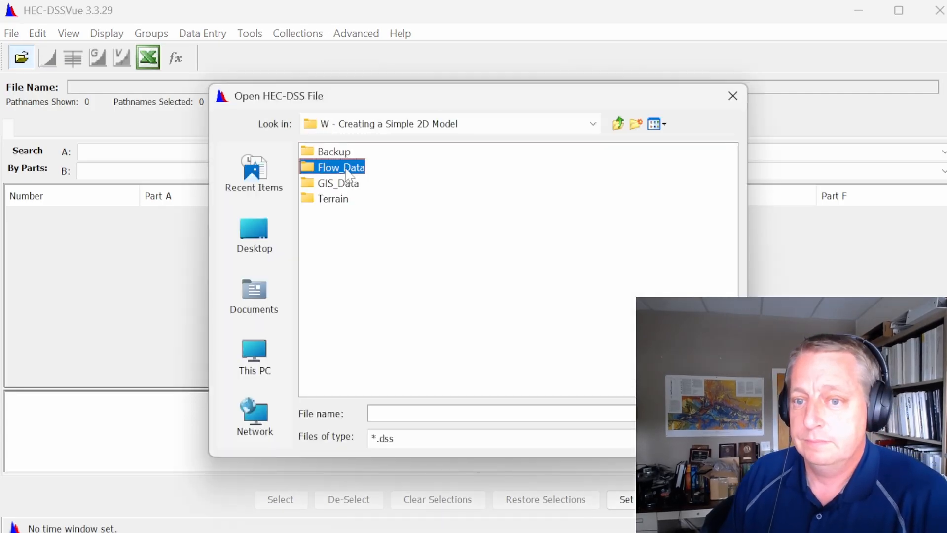
double_click(345, 152)
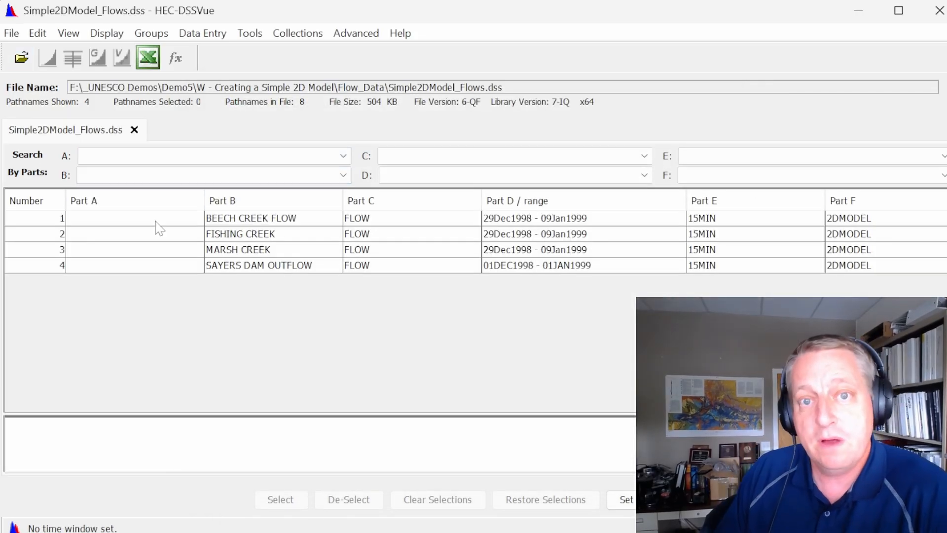
Plot the Beech Creek flow record, first alone and then together with the Fishing Creek record, closing each plot.
click(335, 220)
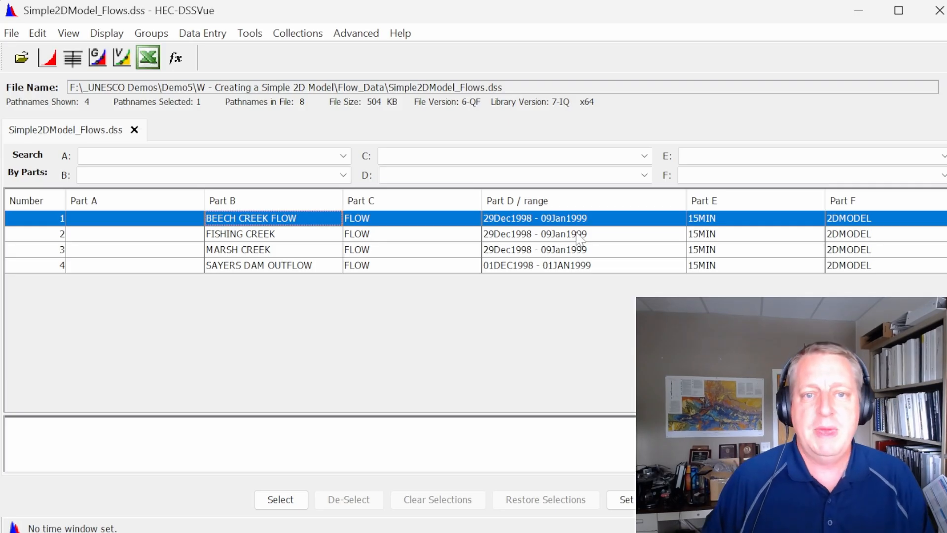
click(49, 59)
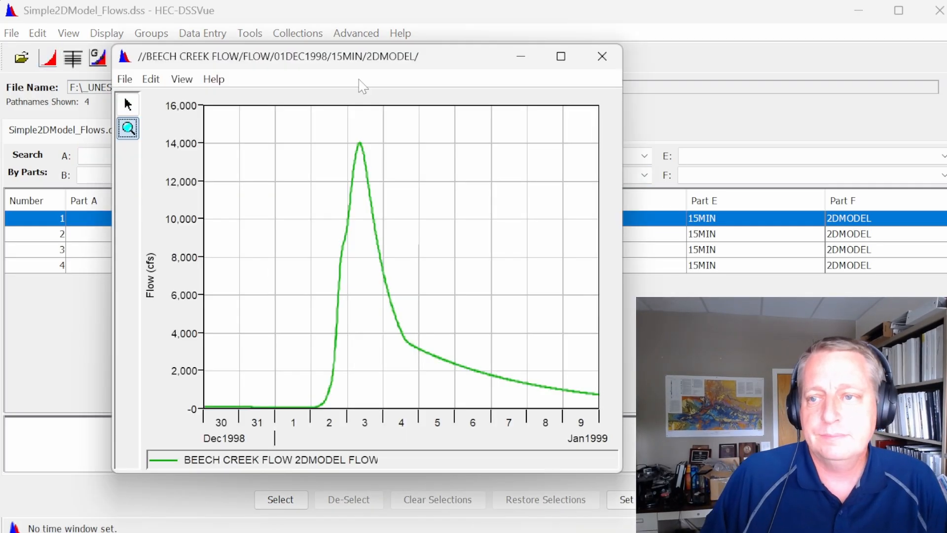
click(601, 57)
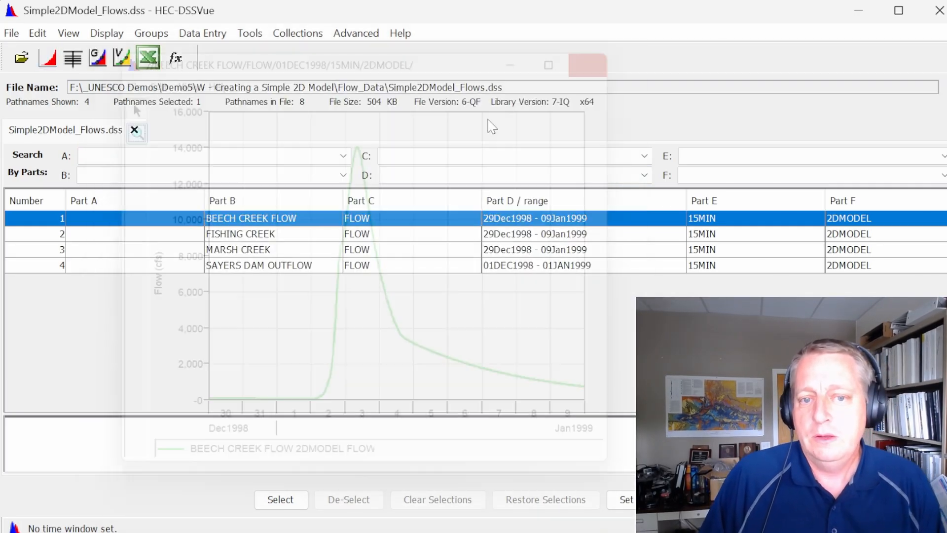
ctrl+click(43, 234)
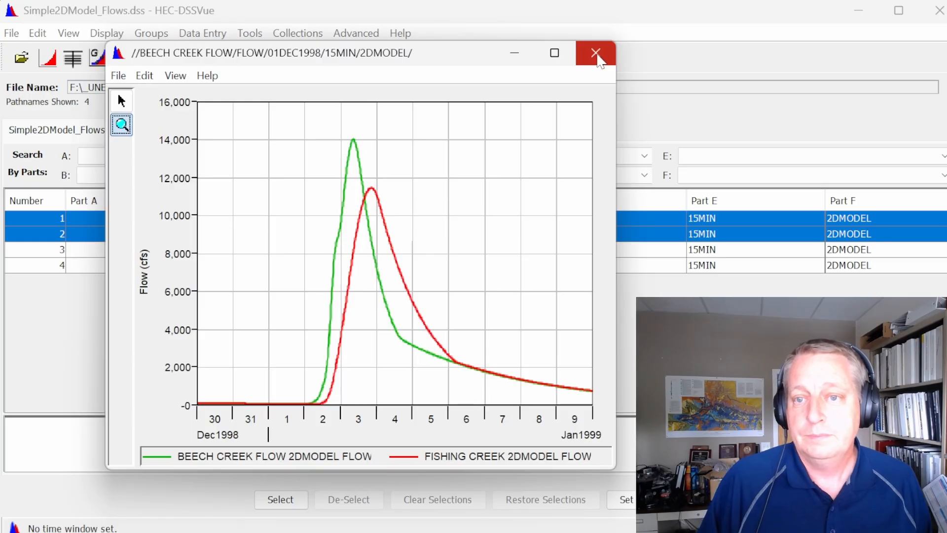
click(598, 55)
Tabulate the Beech Creek and Fishing Creek records, copy all Beech Creek flow values, and move the table clear of the unsteady flow editor.
click(73, 59)
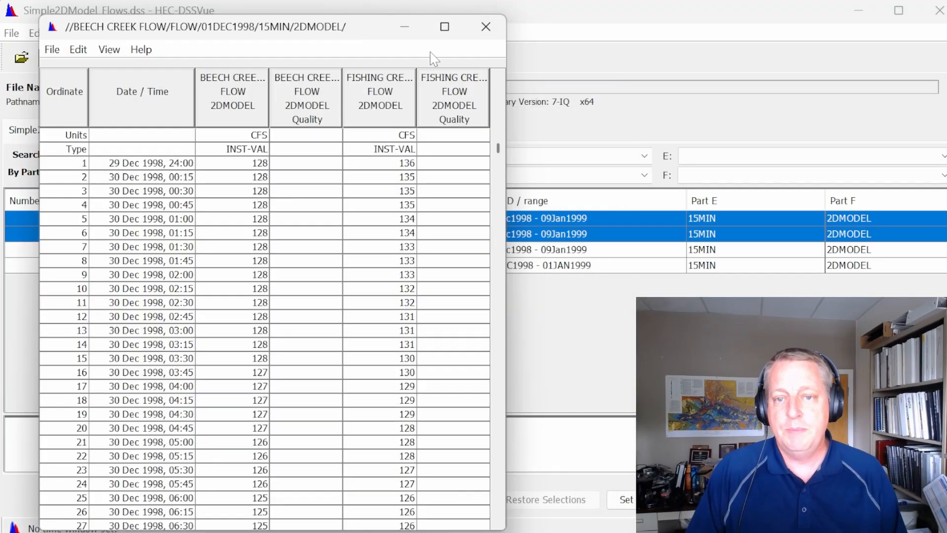
click(242, 167)
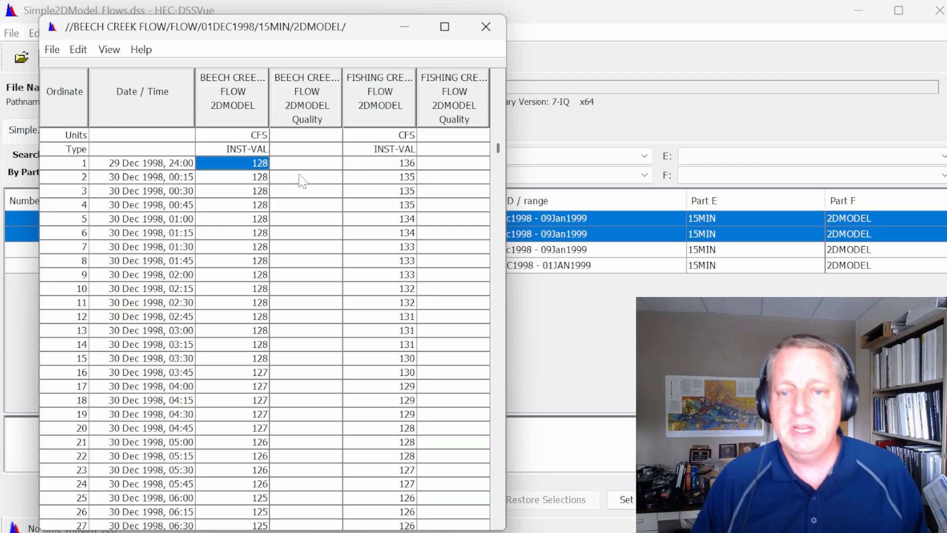
drag(498, 151, 497, 532)
shift+click(253, 522)
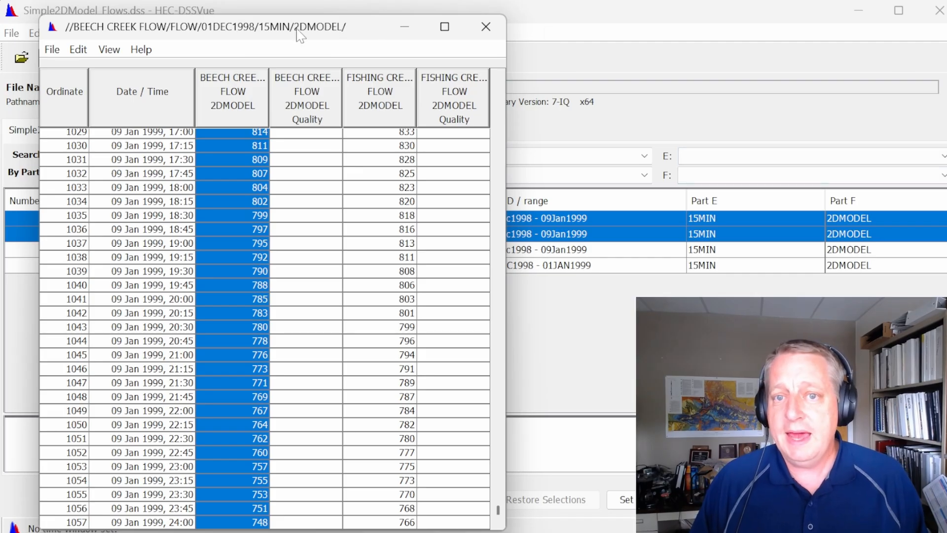
drag(300, 32, 772, 40)
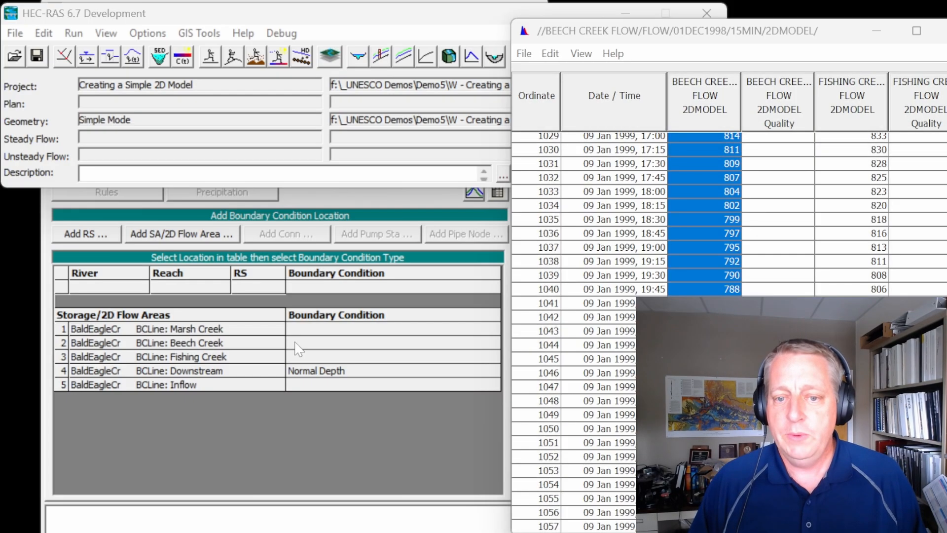
Switch to HEC-RAS and give the Beech Creek boundary line a Flow Hydrograph with a fixed start time of 29Dec1998 2400.
click(303, 344)
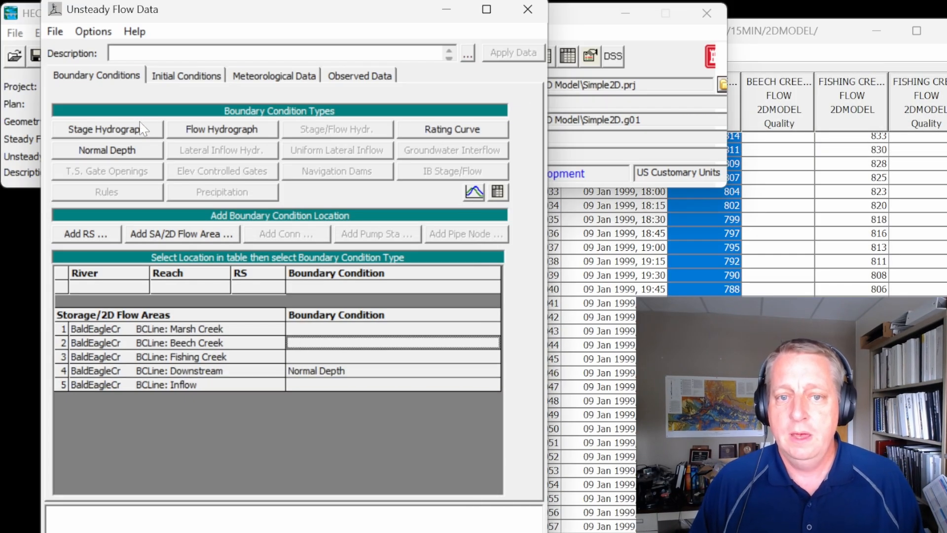
click(201, 131)
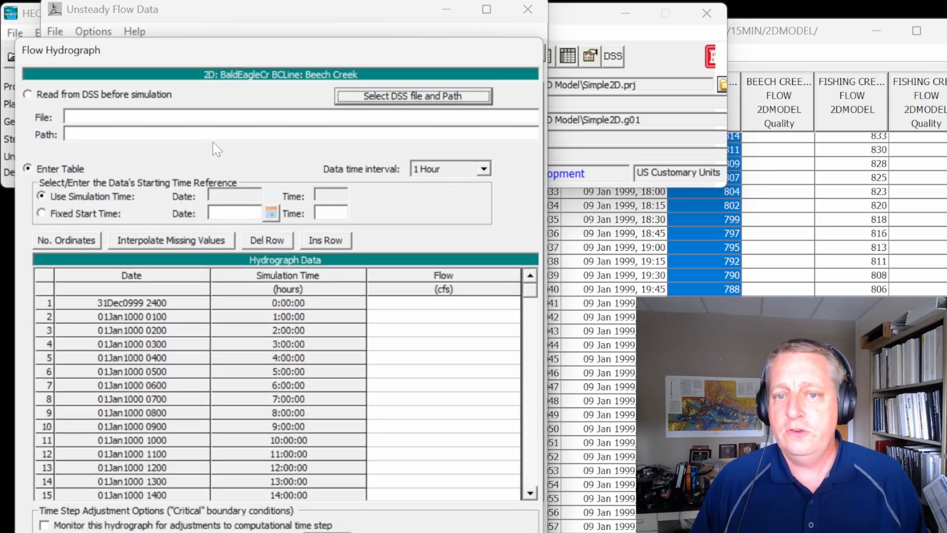
drag(210, 53, 202, 17)
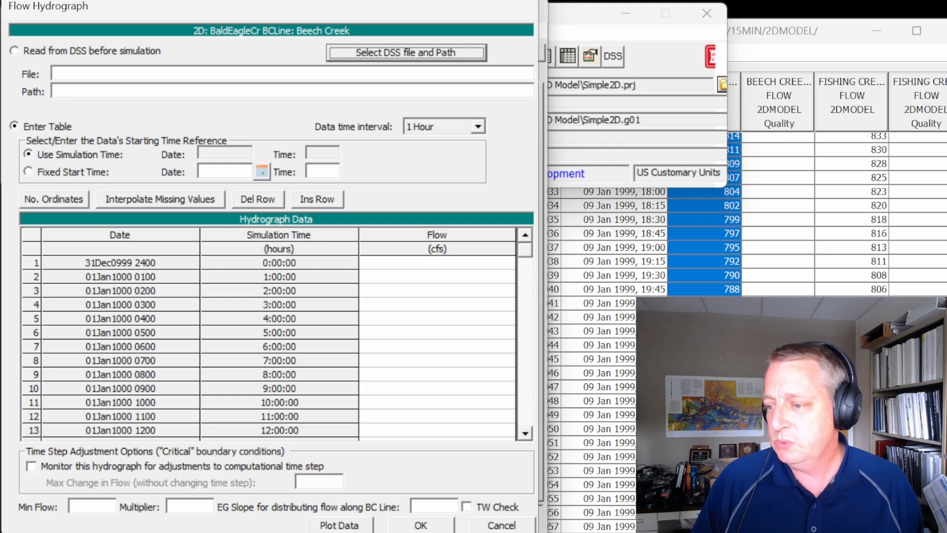
drag(945, 474, 945, 138)
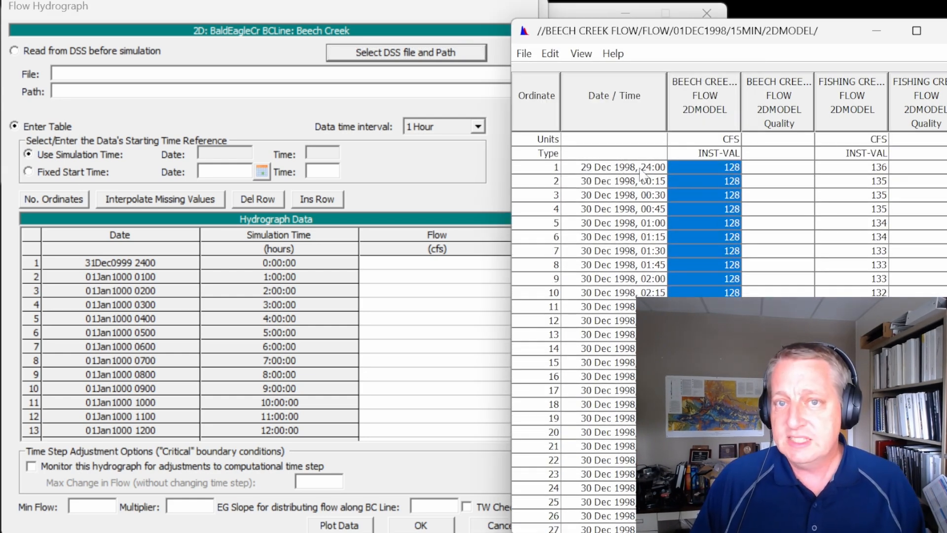
click(47, 173)
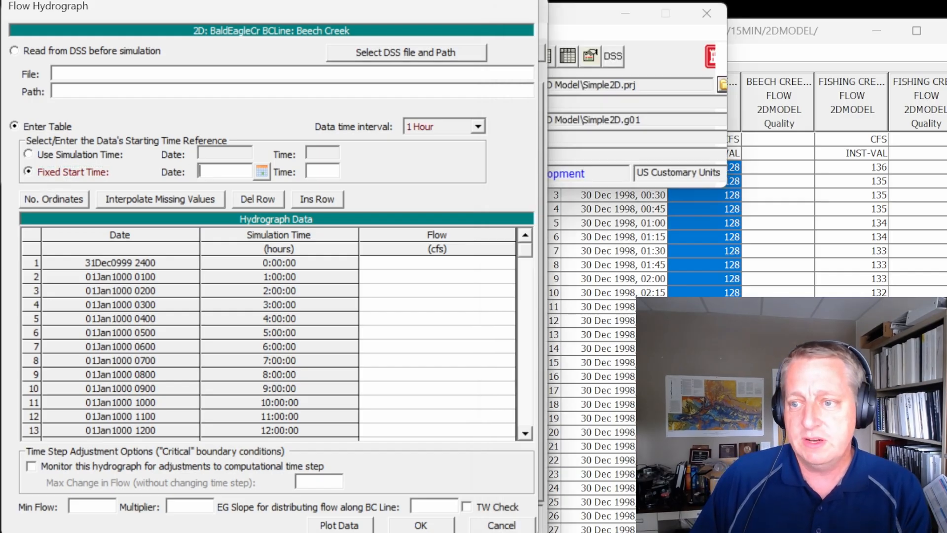
text(29Dec1998)
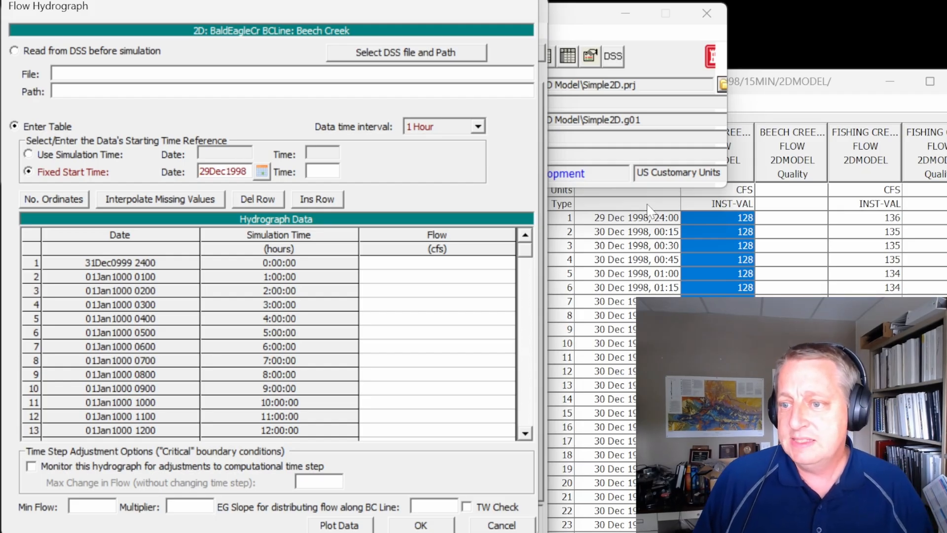
key(Tab)
text(2)
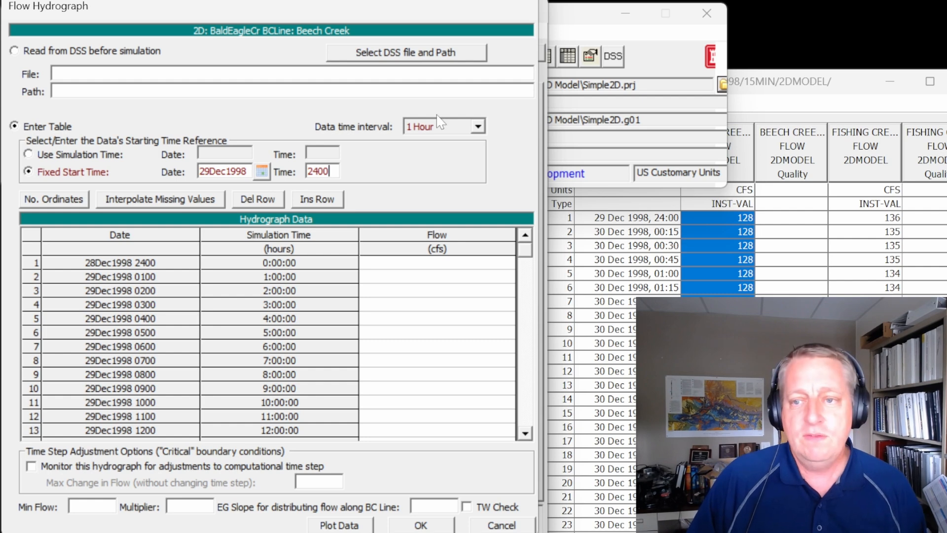
Set the hydrograph's data time interval to 15 Minute, paste the copied Beech Creek flows into its table, and accept it.
click(478, 126)
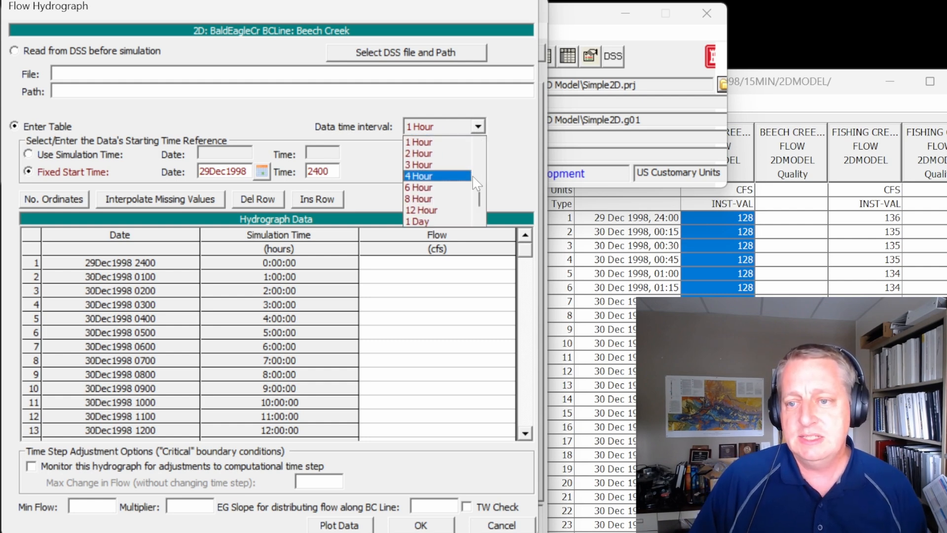
drag(478, 191, 479, 184)
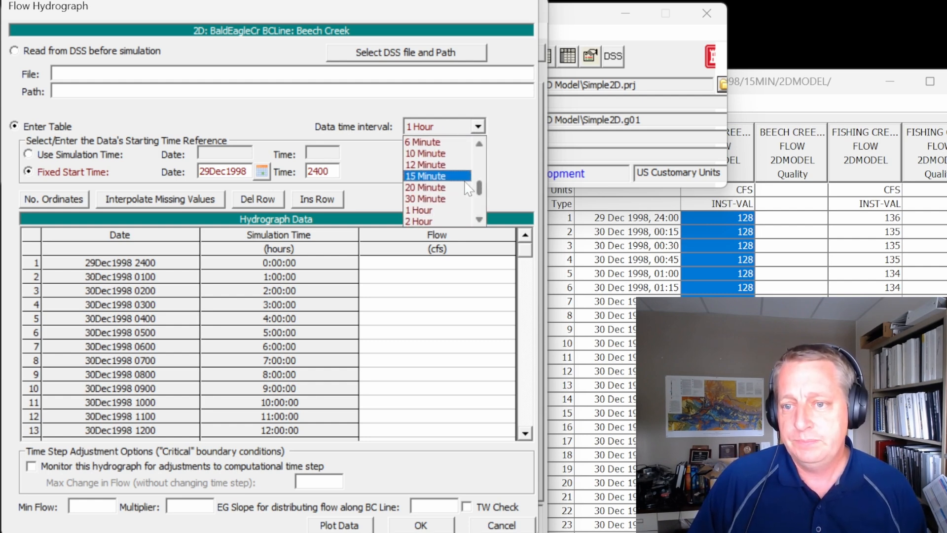
click(434, 175)
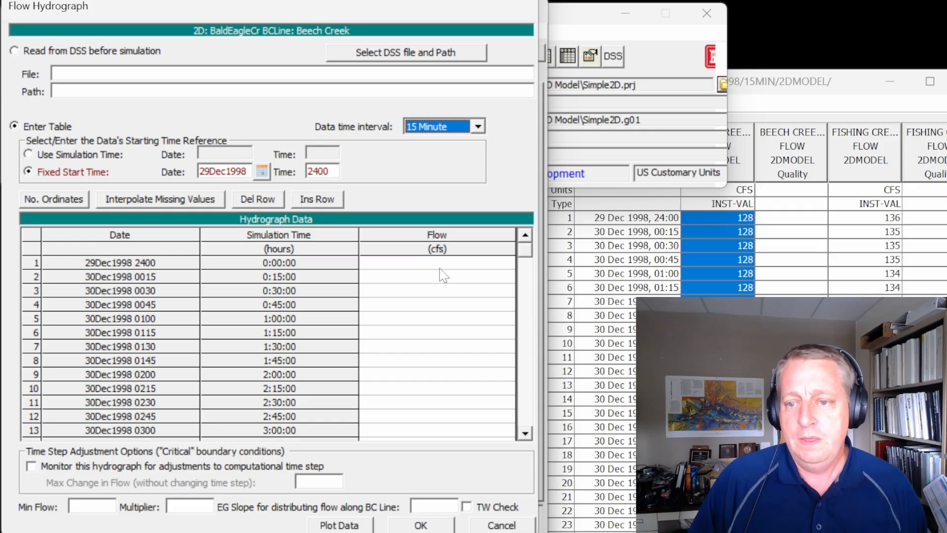
click(451, 247)
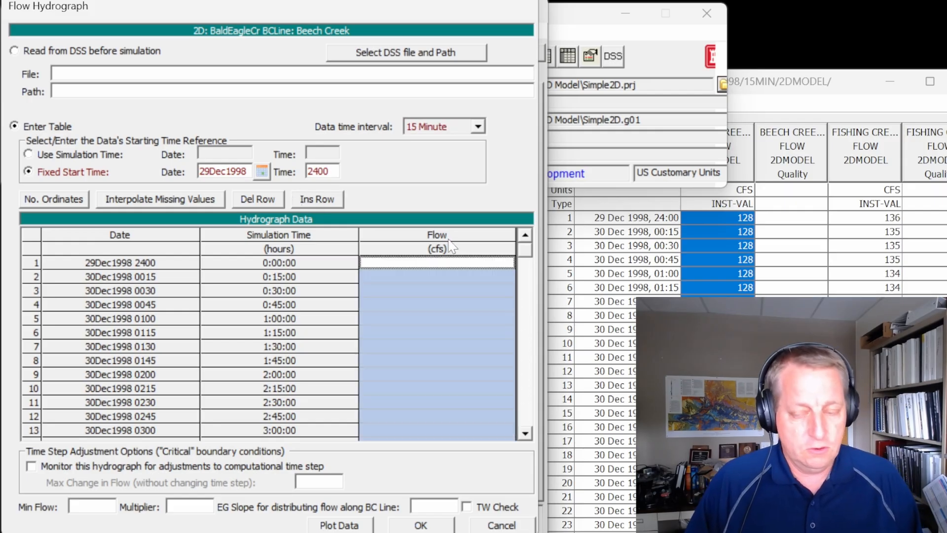
key(ctrl+v)
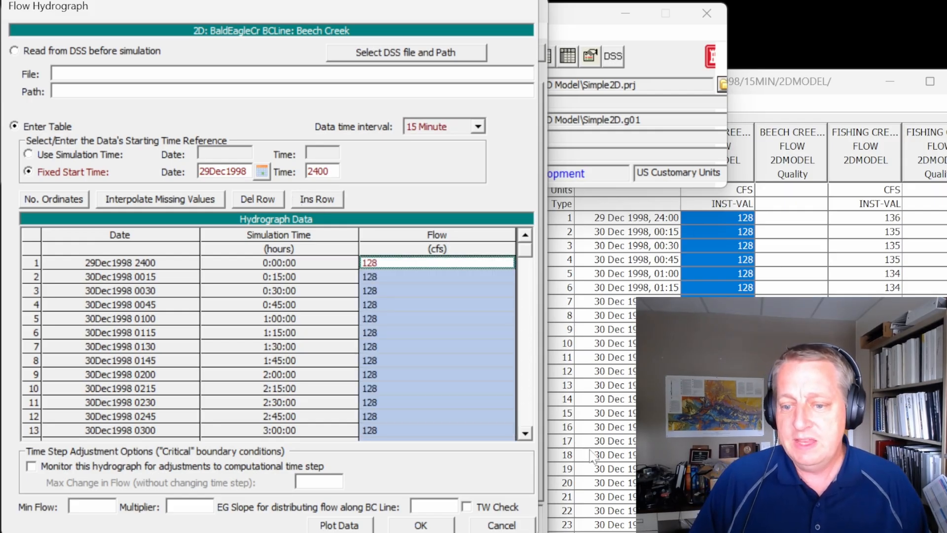
click(429, 524)
Reopen the Beech Creek flow hydrograph and plot its entered data to check the curve.
click(359, 348)
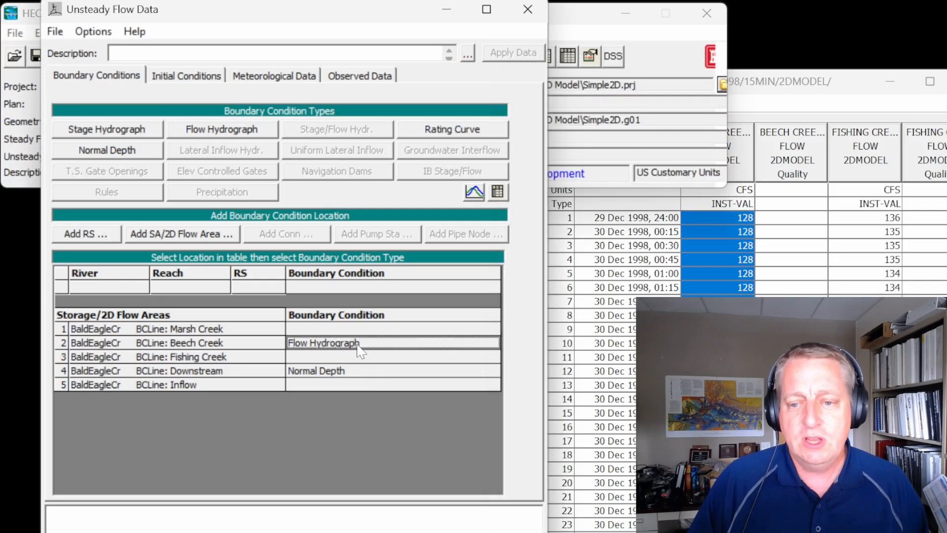
click(359, 348)
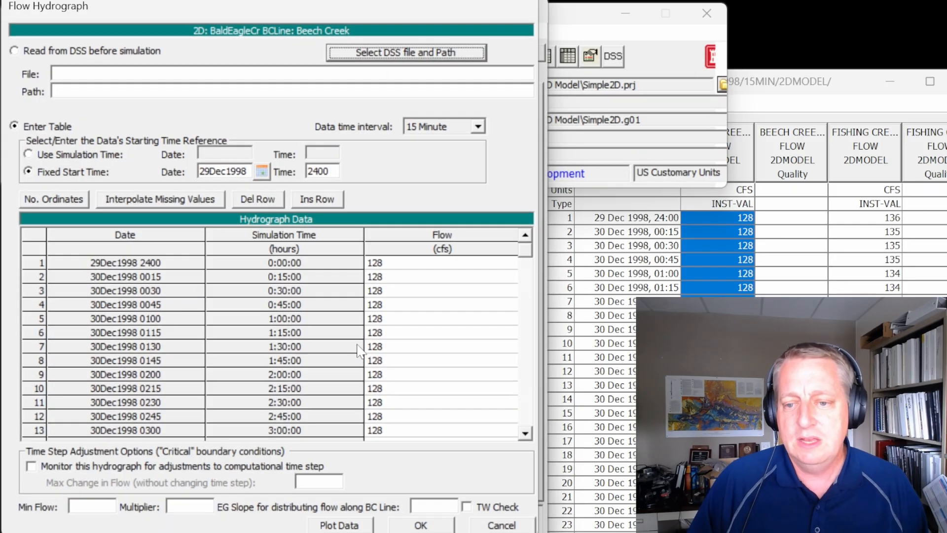
click(341, 525)
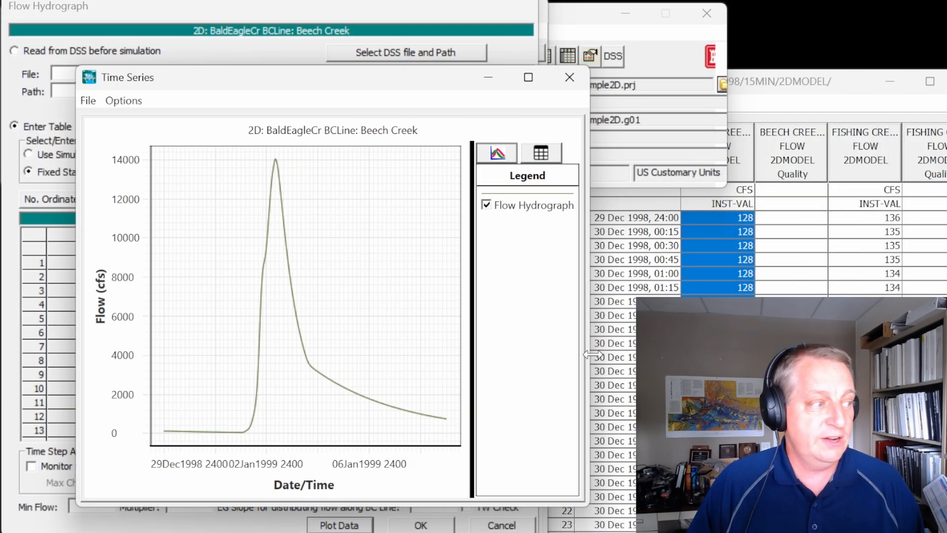
drag(593, 354, 602, 352)
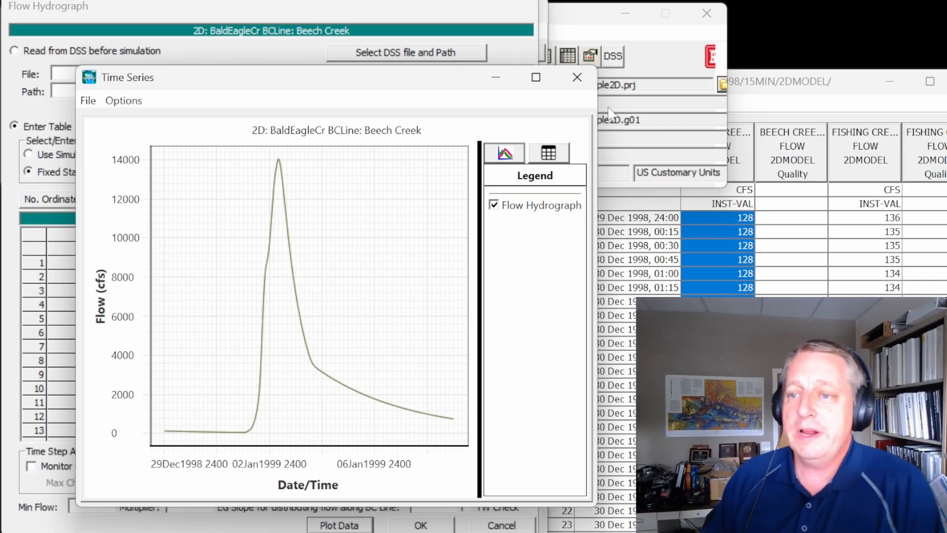
click(576, 77)
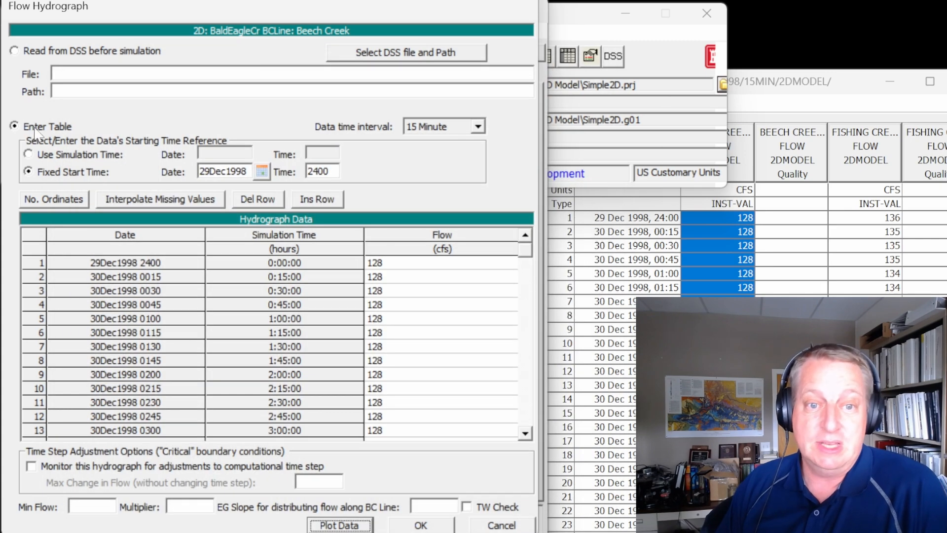
Set the Beech Creek hydrograph to read from DSS before simulation and load Simple2DModel_Flows.dss from the Flow_Data folder.
click(29, 53)
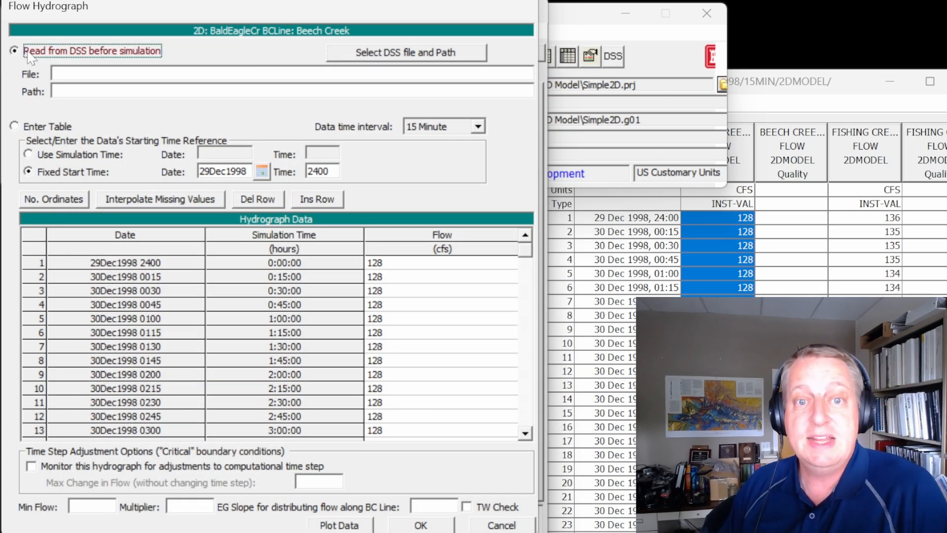
click(400, 57)
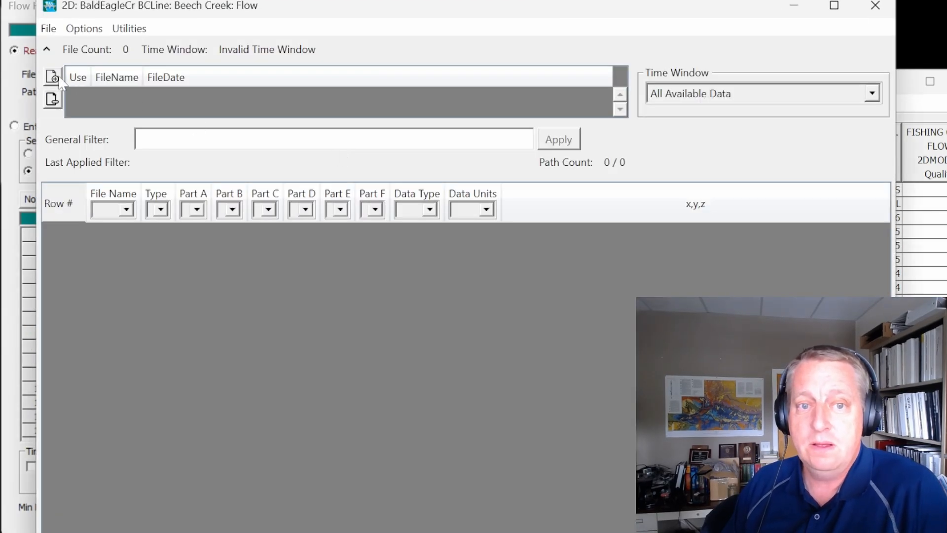
click(58, 79)
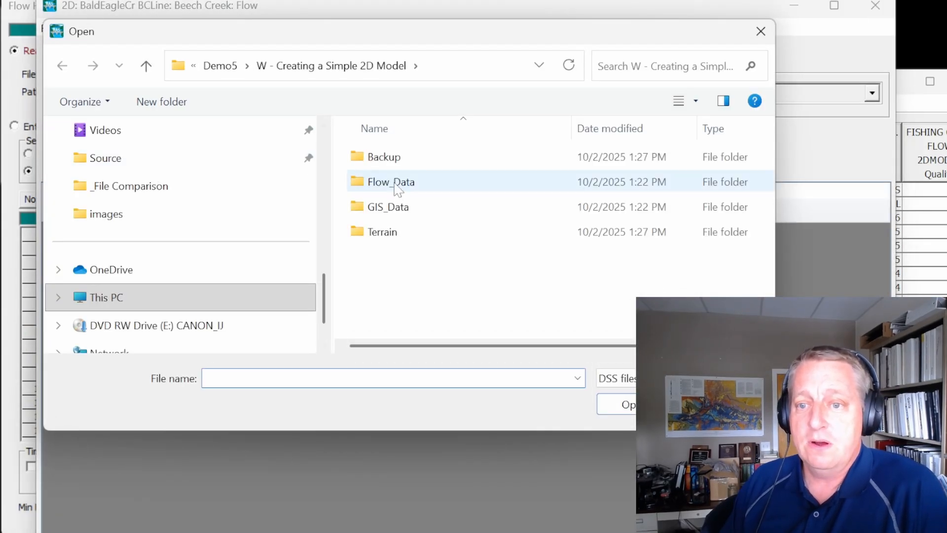
double_click(397, 186)
double_click(385, 169)
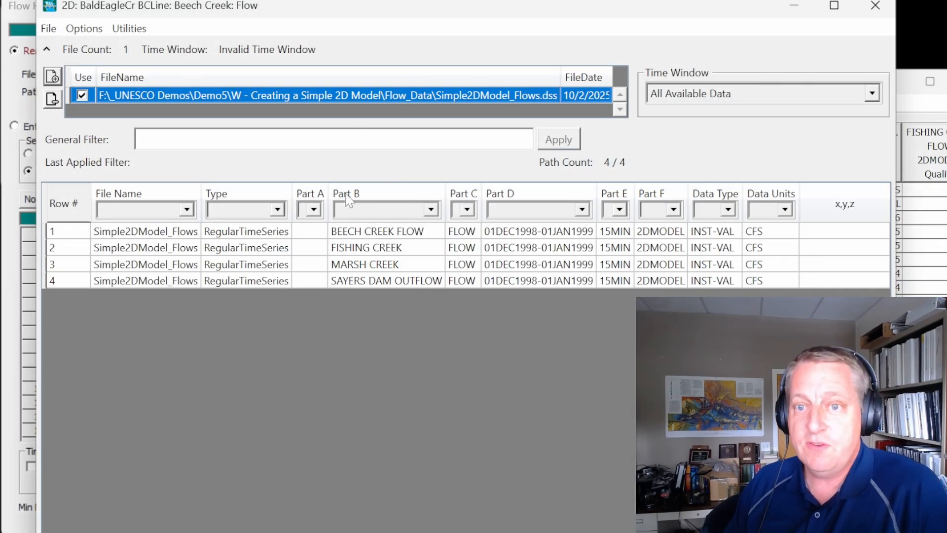
Assign the BEECH CREEK FLOW record as the hydrograph's DSS path and plot its data.
click(263, 235)
drag(833, 532, 834, 424)
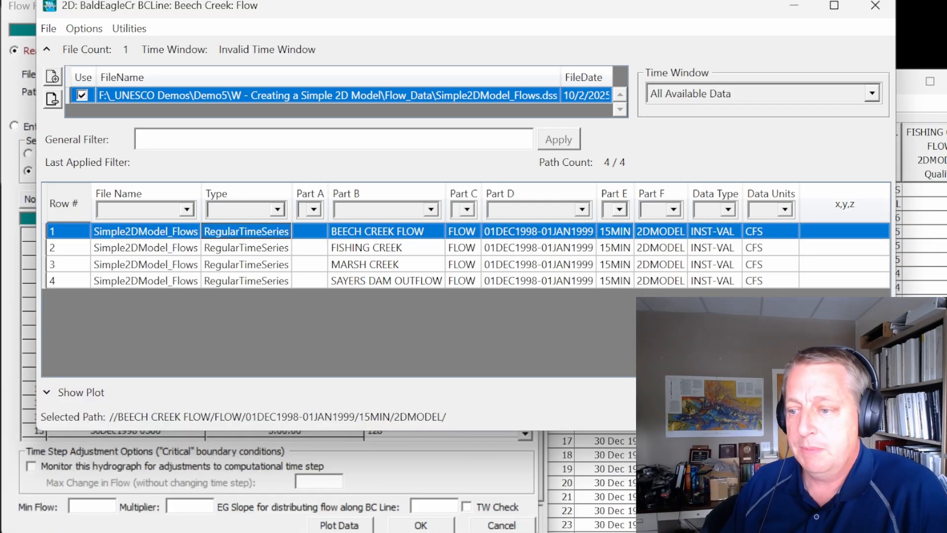
click(809, 412)
click(341, 525)
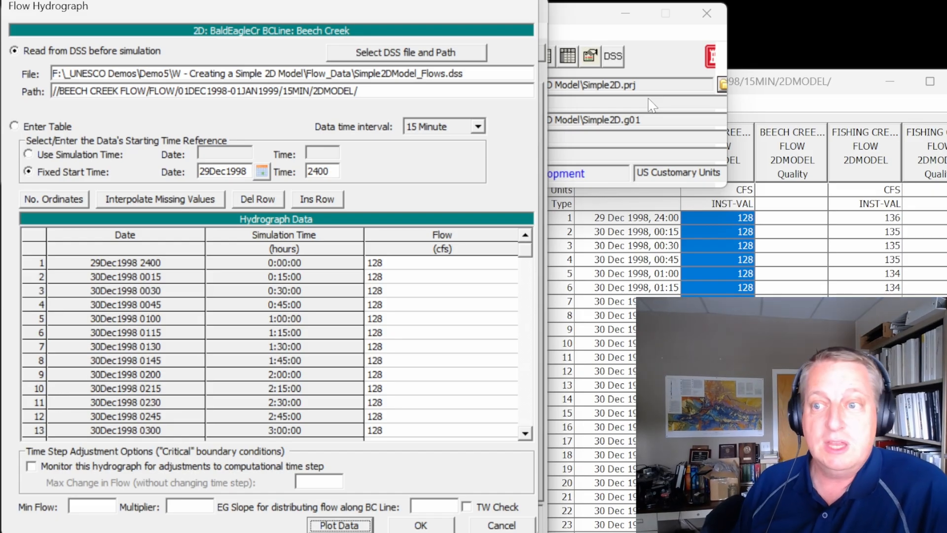
Switch to HEC-DSSVue to view the Simple2DModel_Flows.dss records, and minimize it to return to the main HEC-RAS window.
click(591, 22)
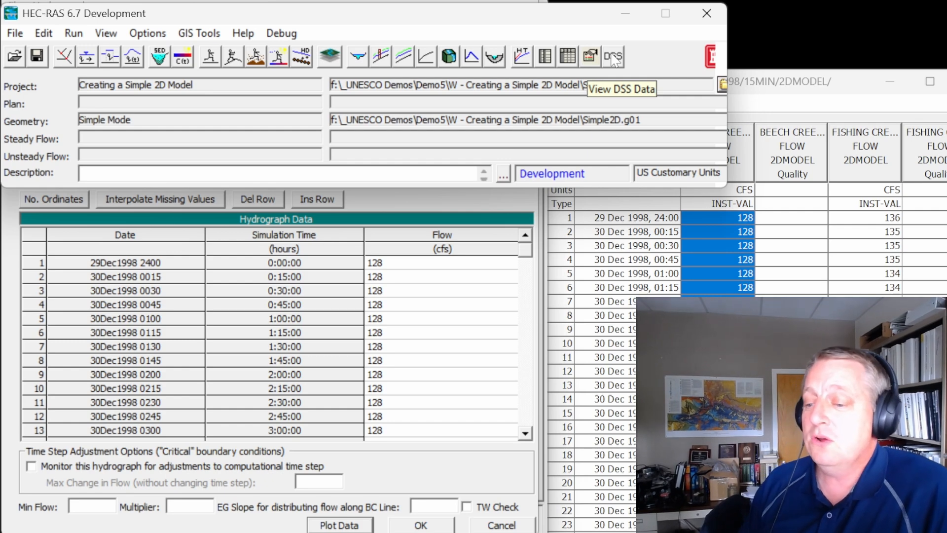
drag(720, 187, 366, 15)
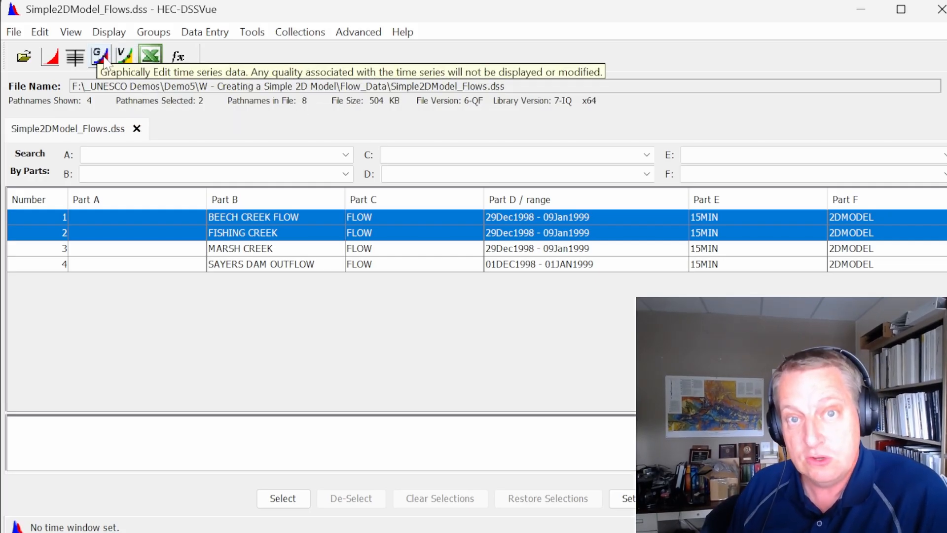
click(861, 10)
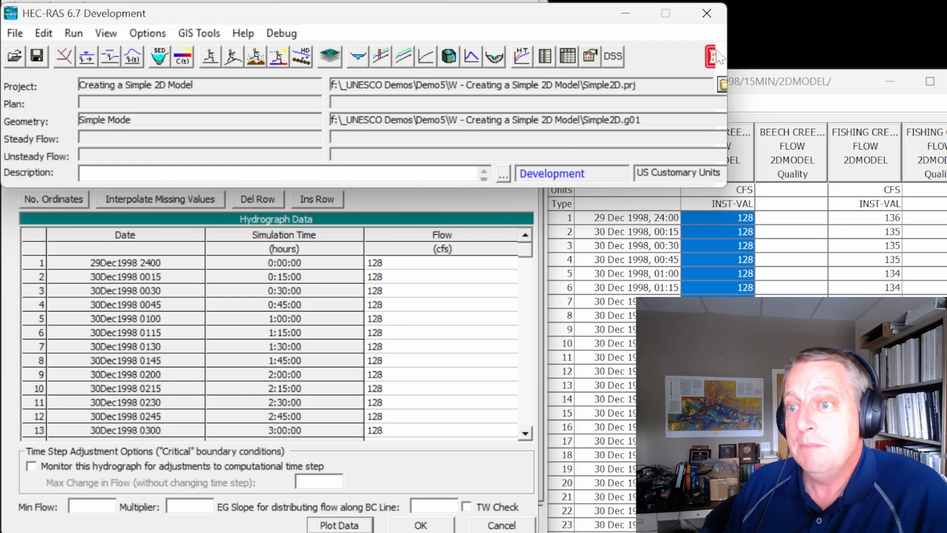
Plot the Fishing Creek, Beech Creek and Sayers Dam Outflow records together in the HEC-RAS DSS Viewer, and close the viewer.
click(614, 58)
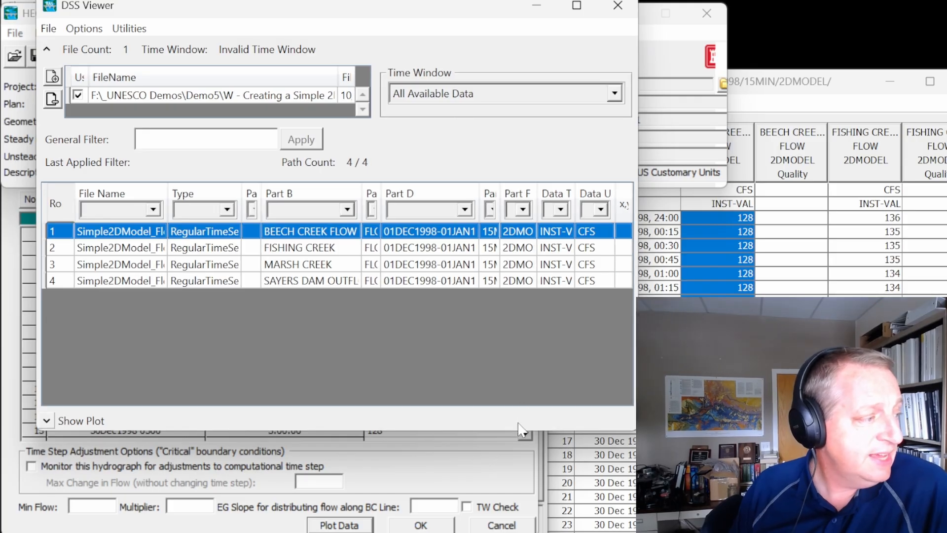
drag(519, 429, 499, 519)
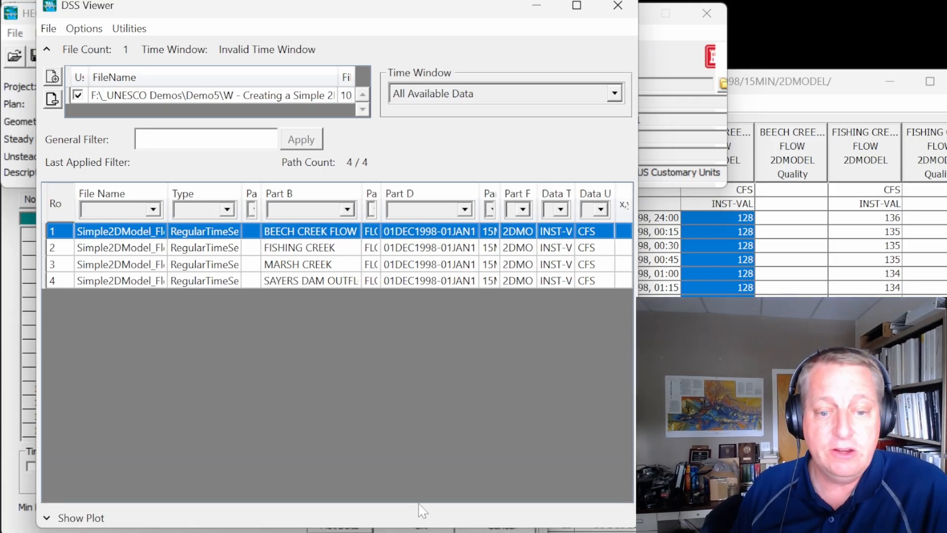
click(92, 518)
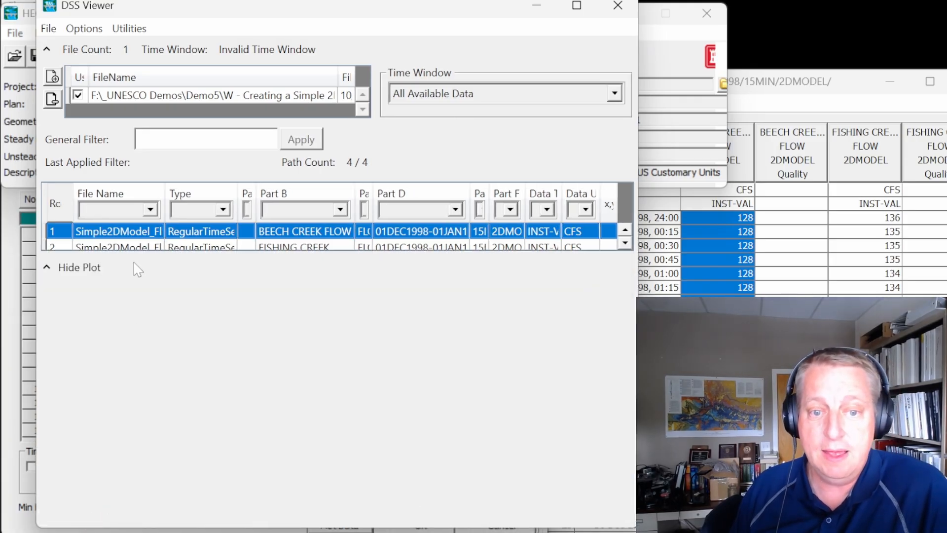
click(131, 246)
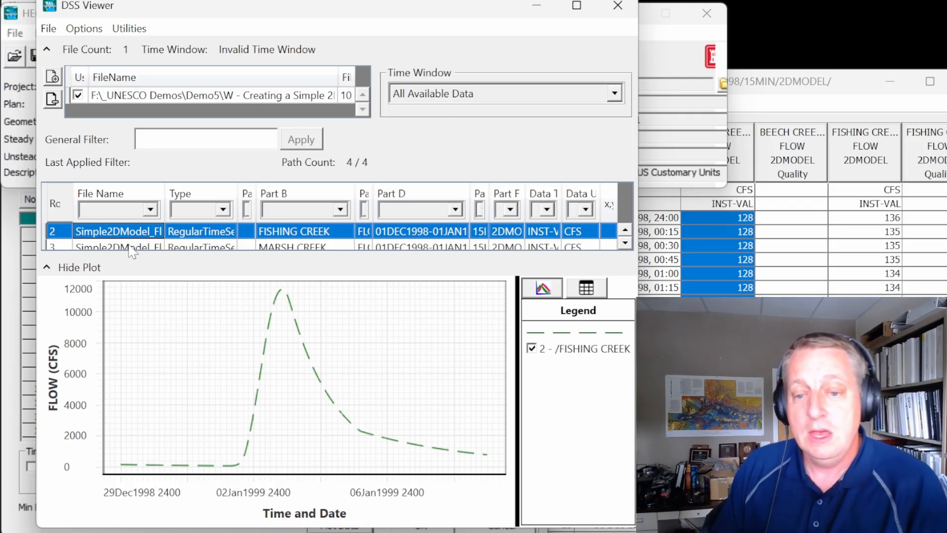
scroll(144, 230, up, 1)
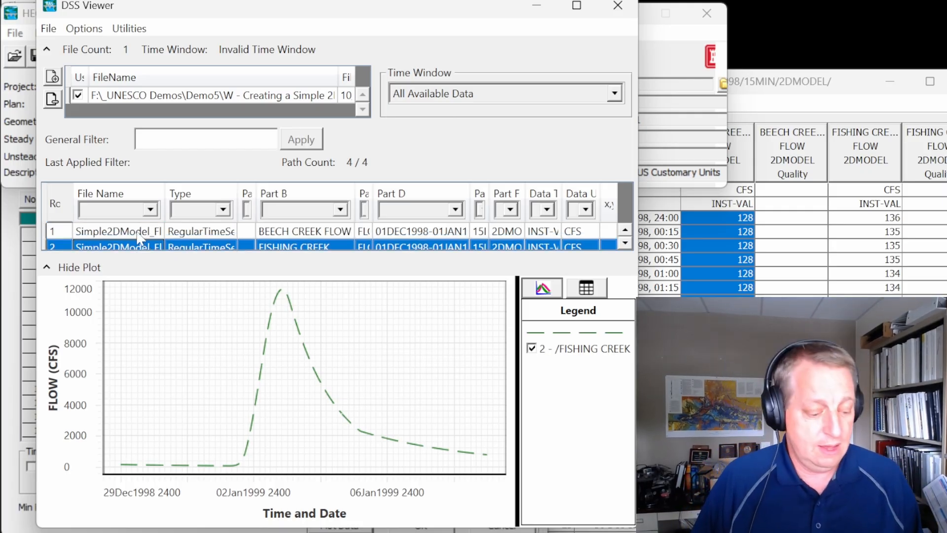
ctrl+click(136, 231)
scroll(136, 235, down, 3)
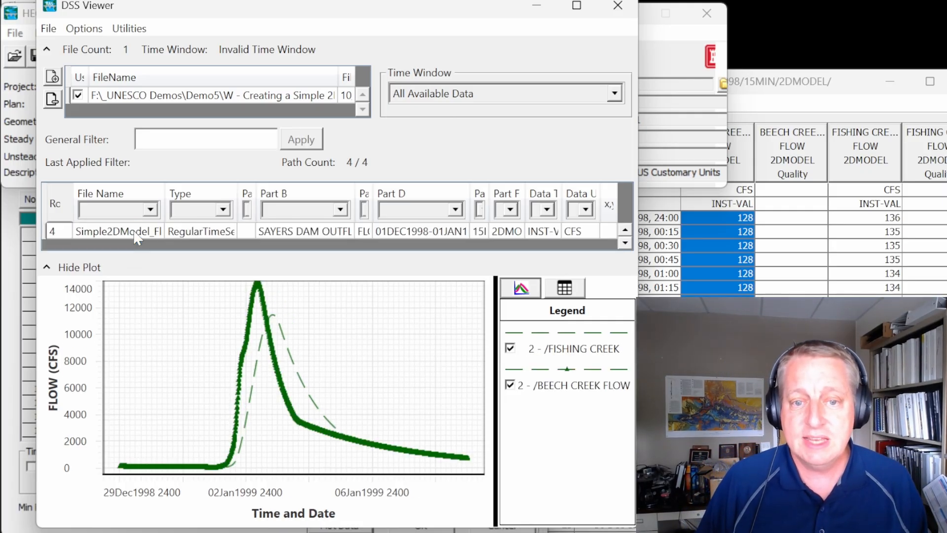
ctrl+click(135, 231)
scroll(135, 230, up, 3)
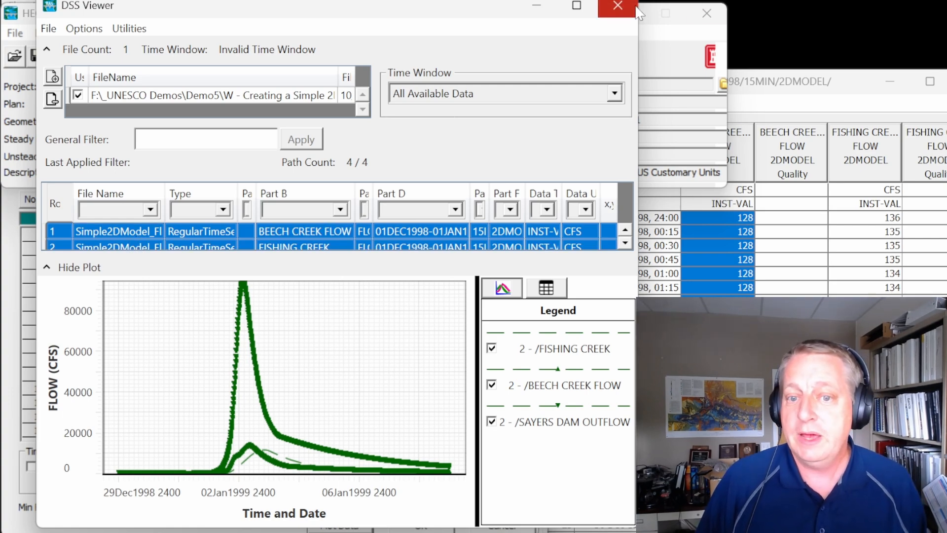
click(618, 7)
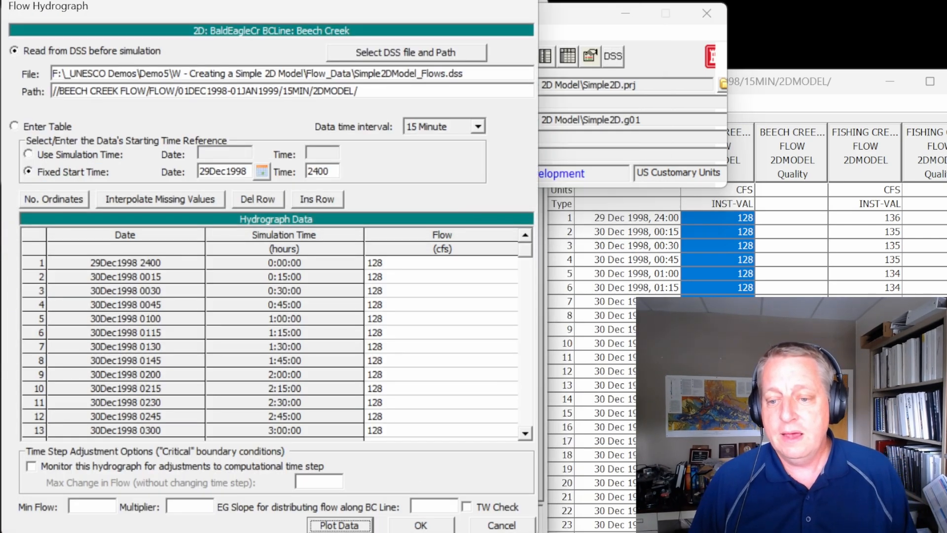
Set the Beech Creek hydrograph's EG slope to 0.001, enable TW Check, and accept the boundary condition.
click(637, 135)
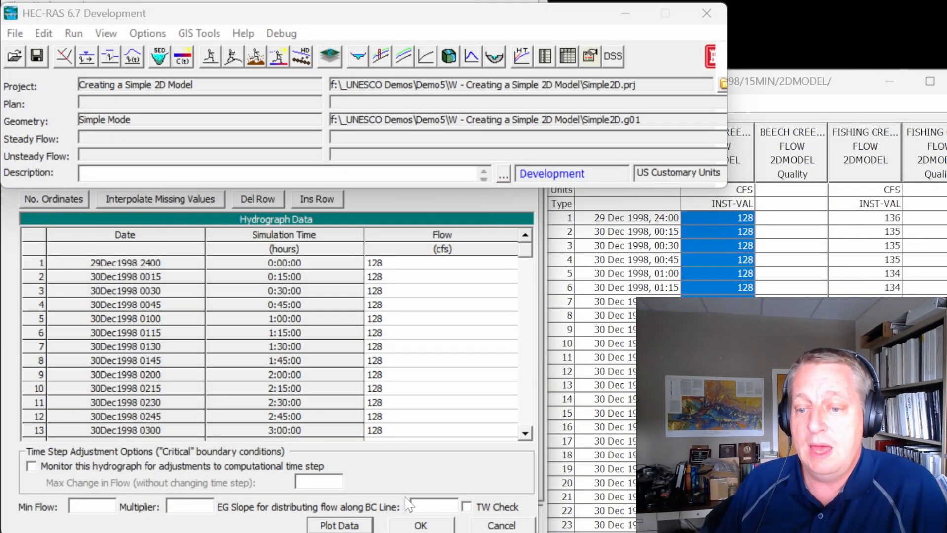
click(407, 503)
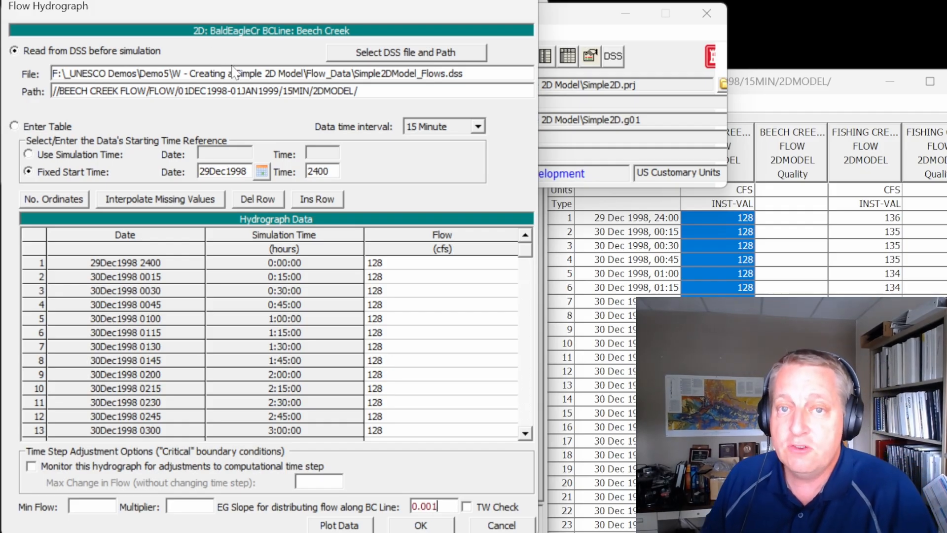
click(479, 506)
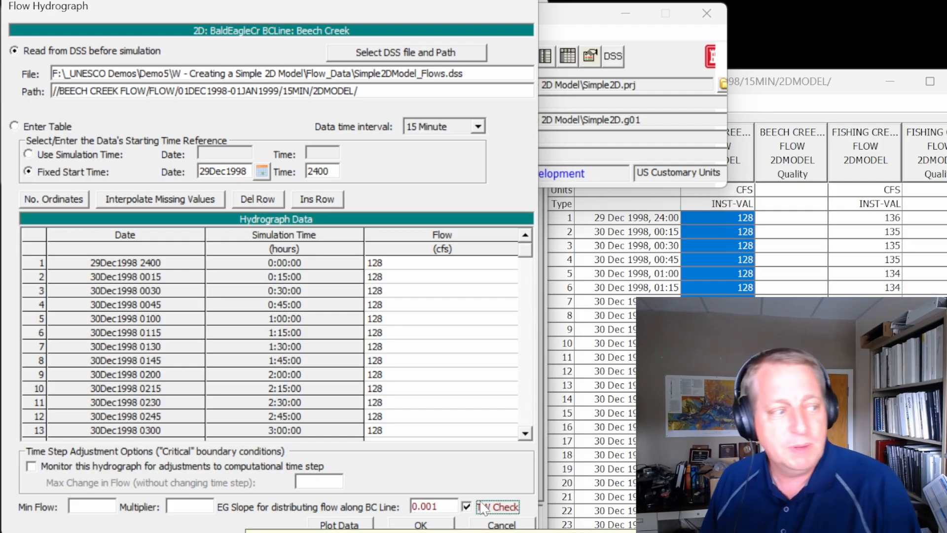
click(420, 525)
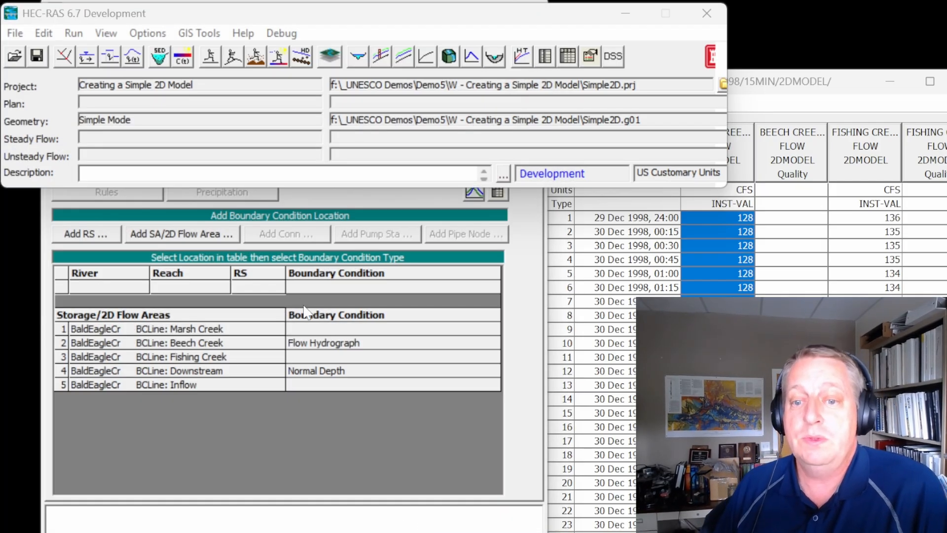
Give the Marsh Creek boundary line a Flow Hydrograph, select the MARSH CREEK DSS record, preview its plot, and accept the path.
click(321, 329)
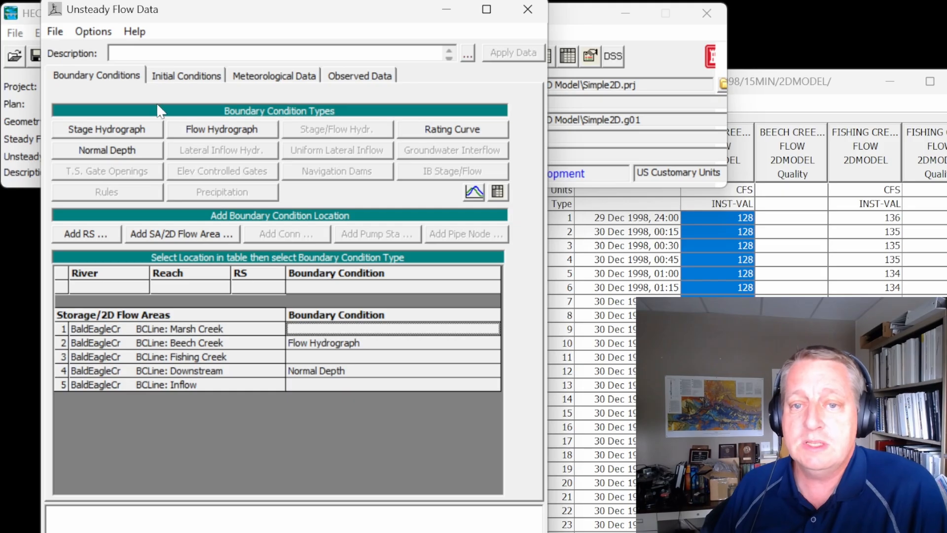
click(186, 127)
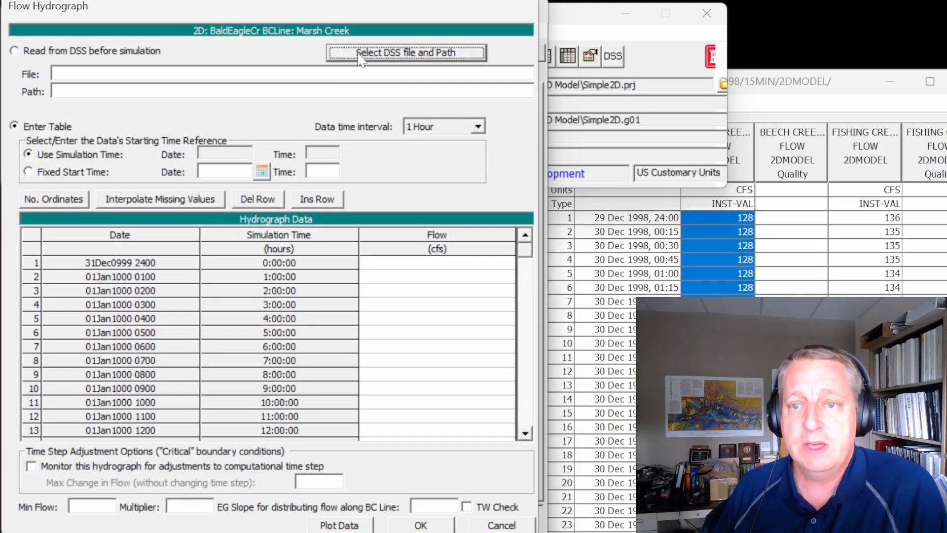
click(360, 55)
click(310, 271)
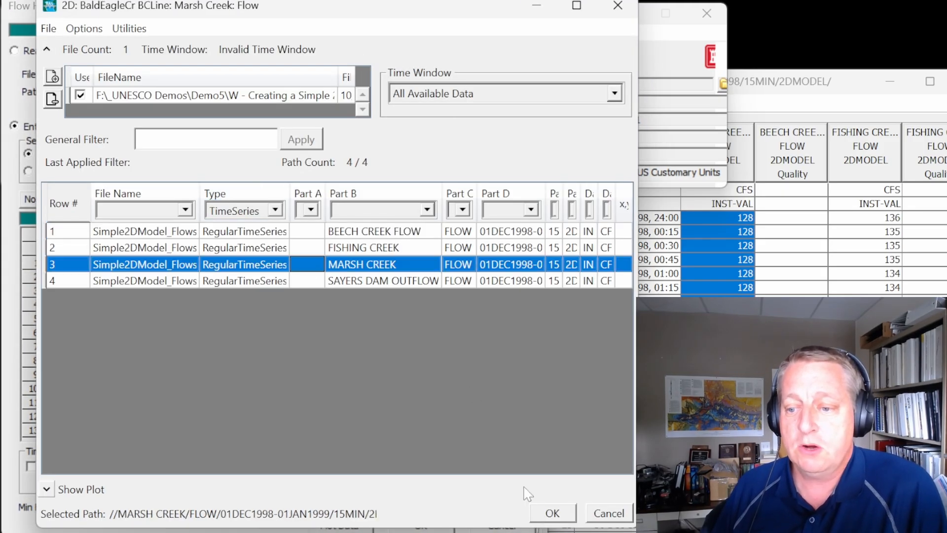
click(48, 490)
click(553, 513)
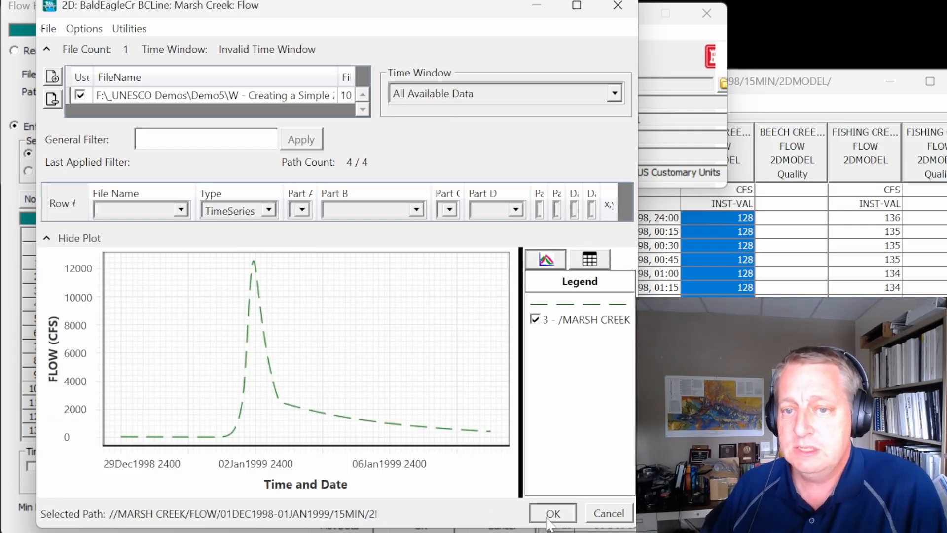
Set the Marsh Creek hydrograph's EG slope to 0.001, enable TW Check, and accept it.
click(434, 506)
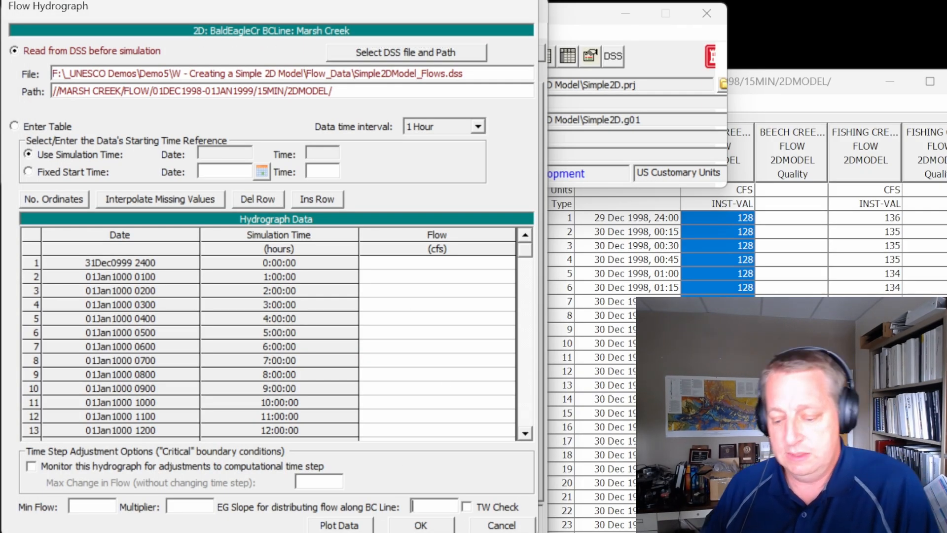
text(0.001)
click(466, 507)
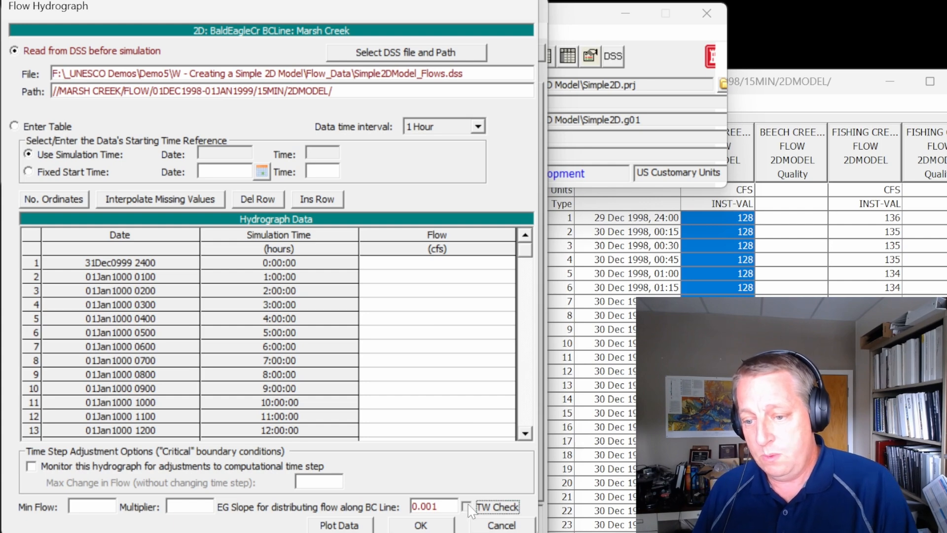
click(420, 524)
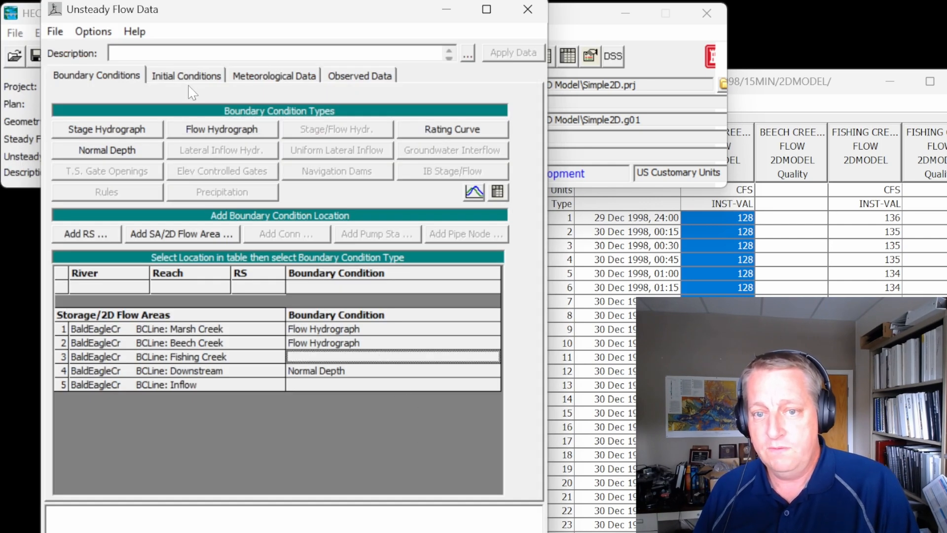
Give the Fishing Creek boundary line a Flow Hydrograph that reads the FISHING CREEK record from the DSS file.
click(197, 129)
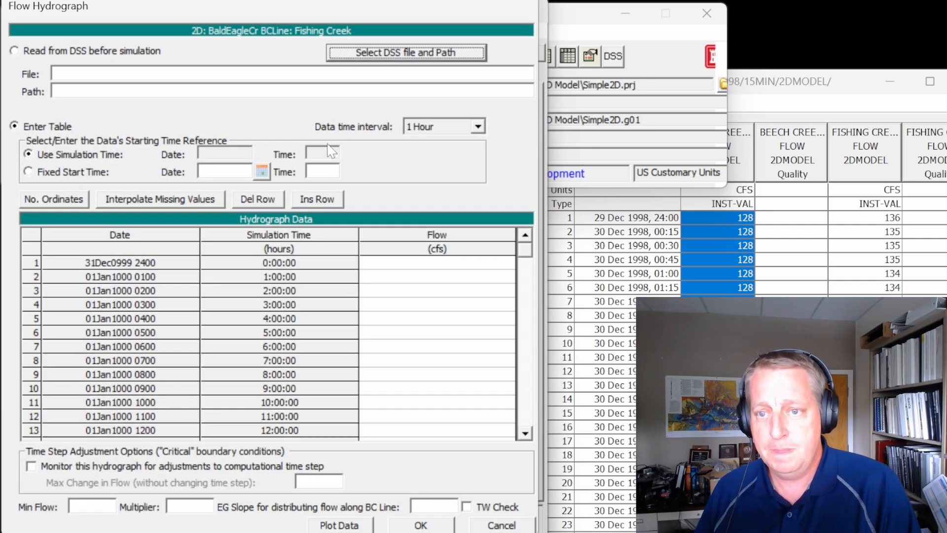
click(392, 54)
click(382, 248)
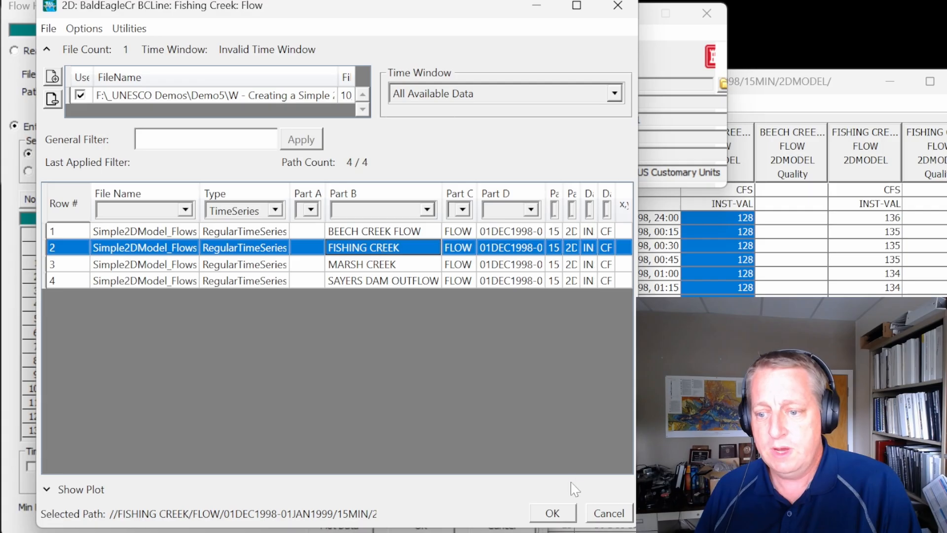
click(553, 513)
Set the Fishing Creek hydrograph's EG slope to 0.001, enable TW Check, and accept it.
text(0.)
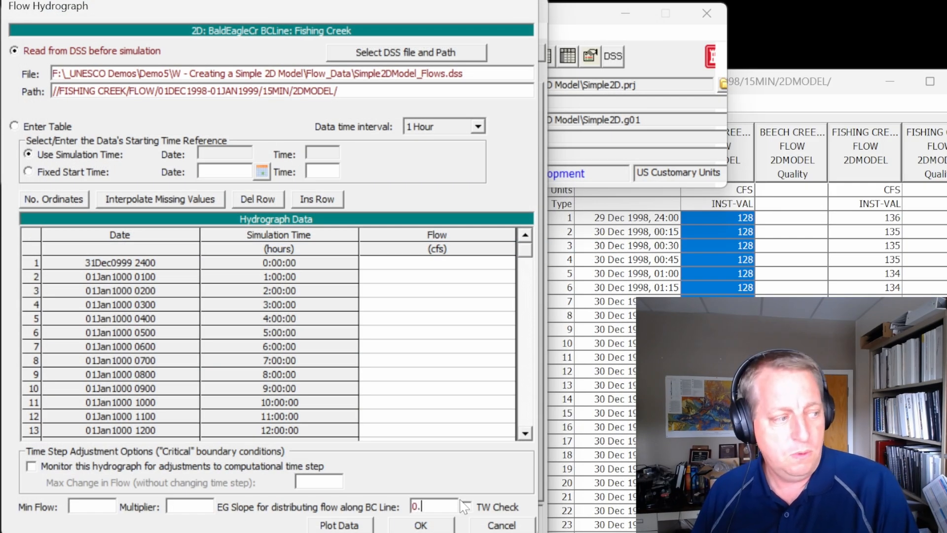
text(001)
click(488, 507)
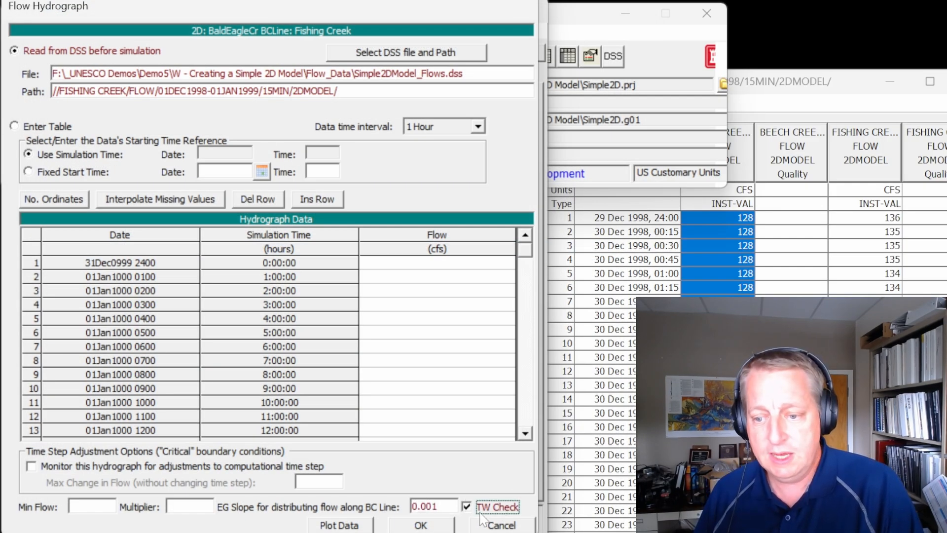
click(447, 525)
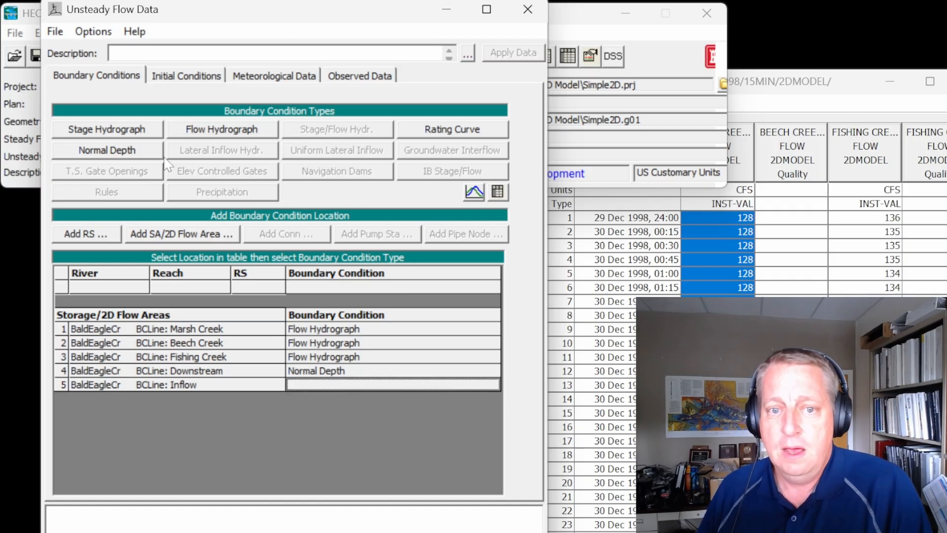
Give the Inflow boundary line a Flow Hydrograph that reads the SAYERS DAM OUTFLOW record from the DSS file.
click(192, 131)
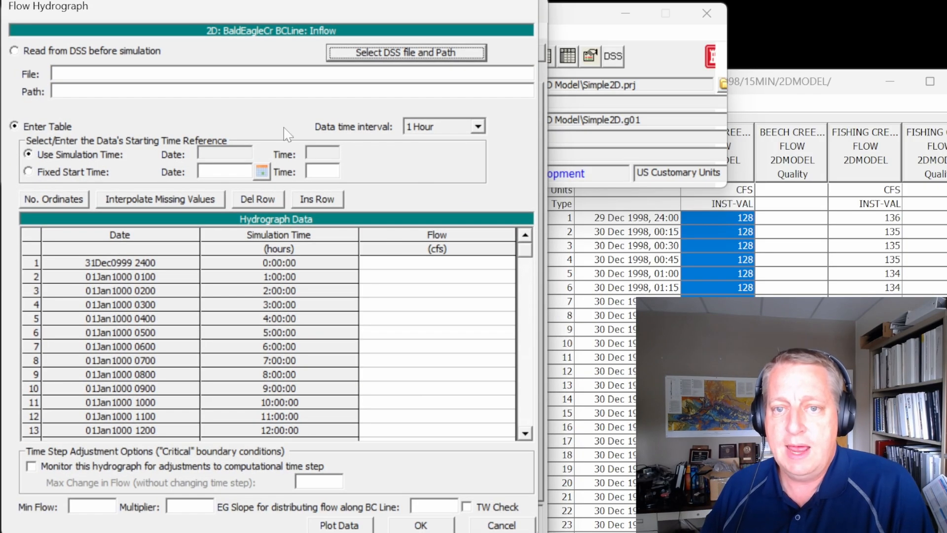
click(354, 56)
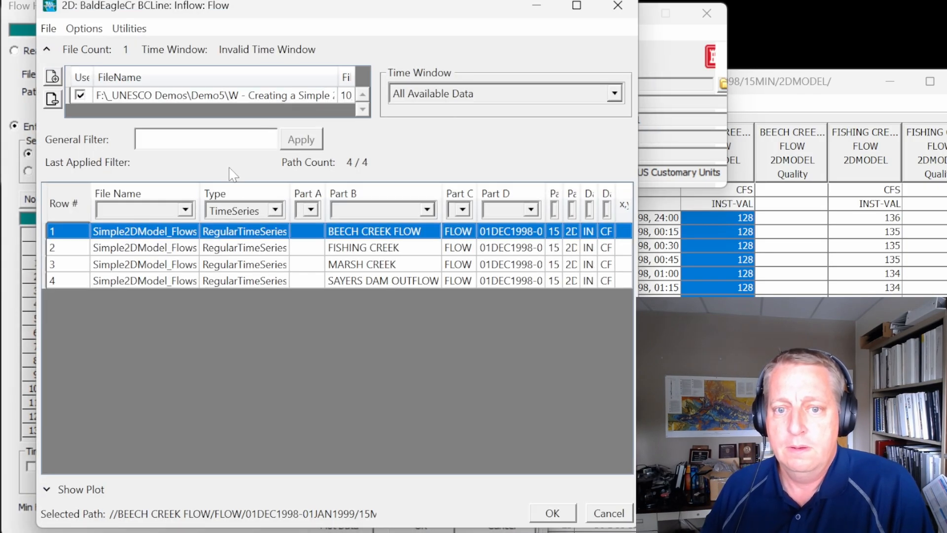
click(346, 282)
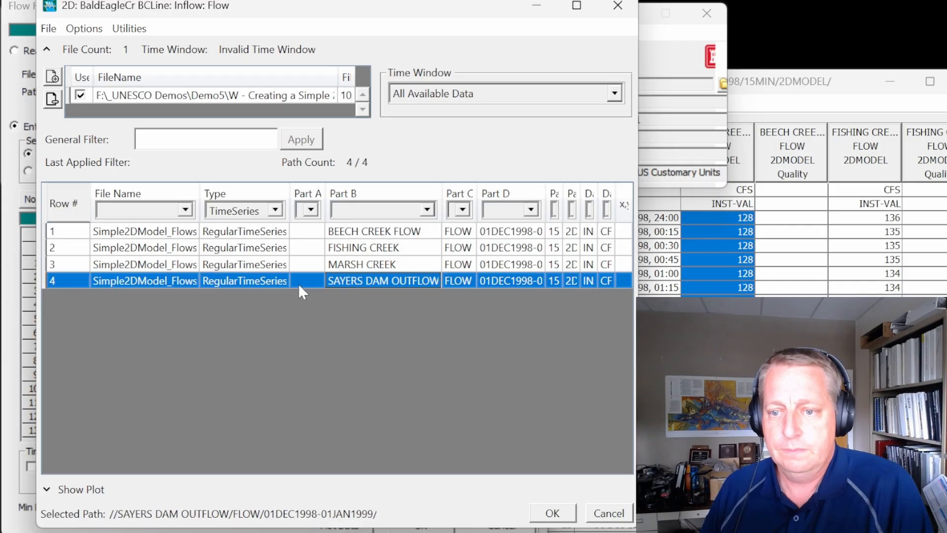
click(552, 513)
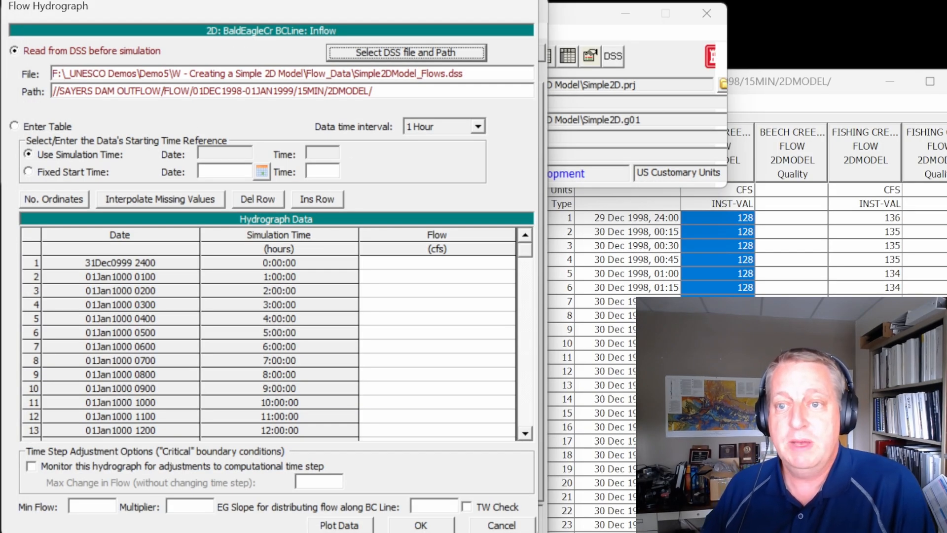
click(49, 128)
click(42, 53)
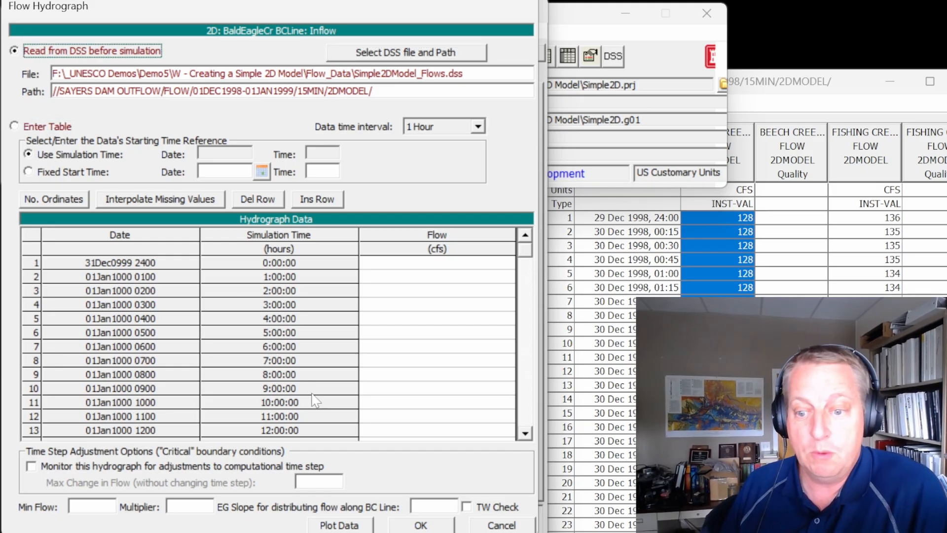
Set the Inflow hydrograph's EG slope to 0.001 with TW Check enabled, accept it, and save the unsteady flow data as "flow".
click(424, 506)
text(0.001)
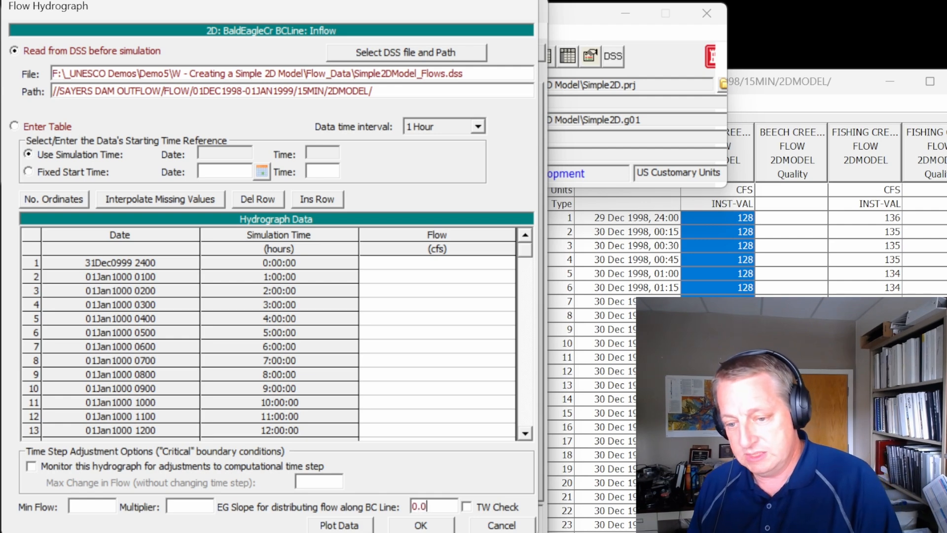
click(486, 513)
click(436, 522)
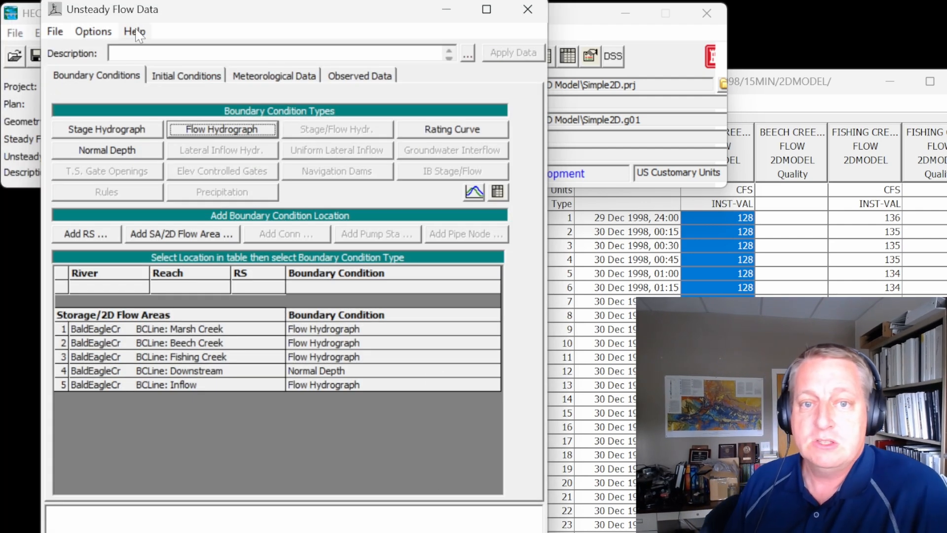
click(55, 32)
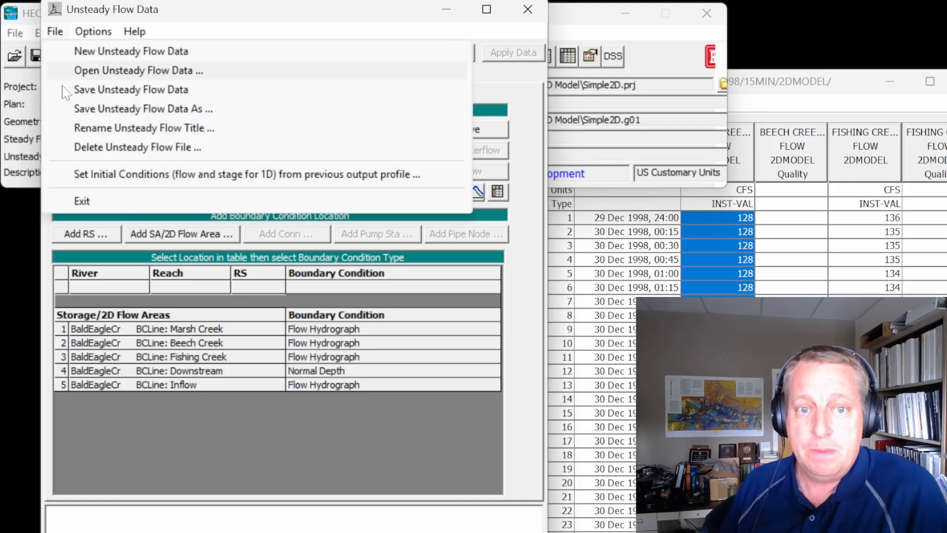
click(66, 92)
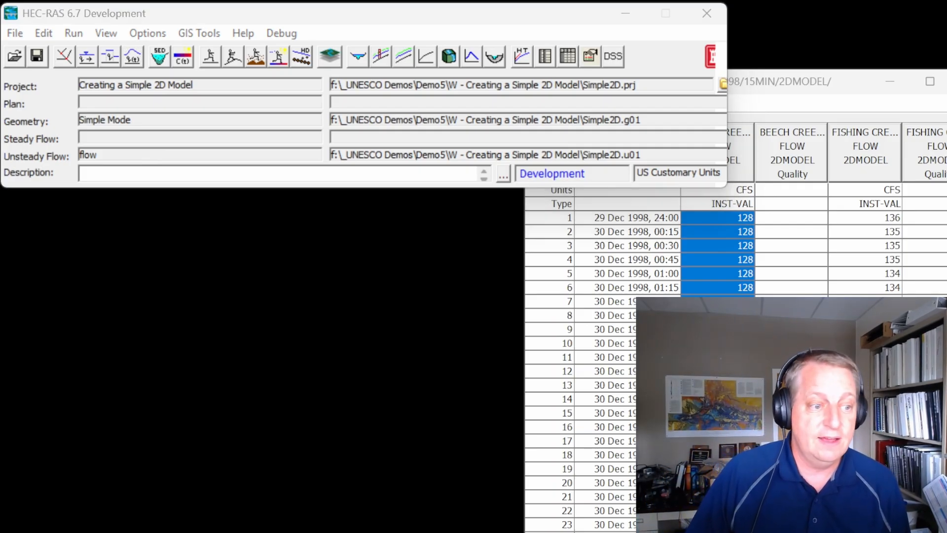
Create an unsteady flow analysis plan saved as "Simple Plan" with the short ID "Simple".
click(233, 56)
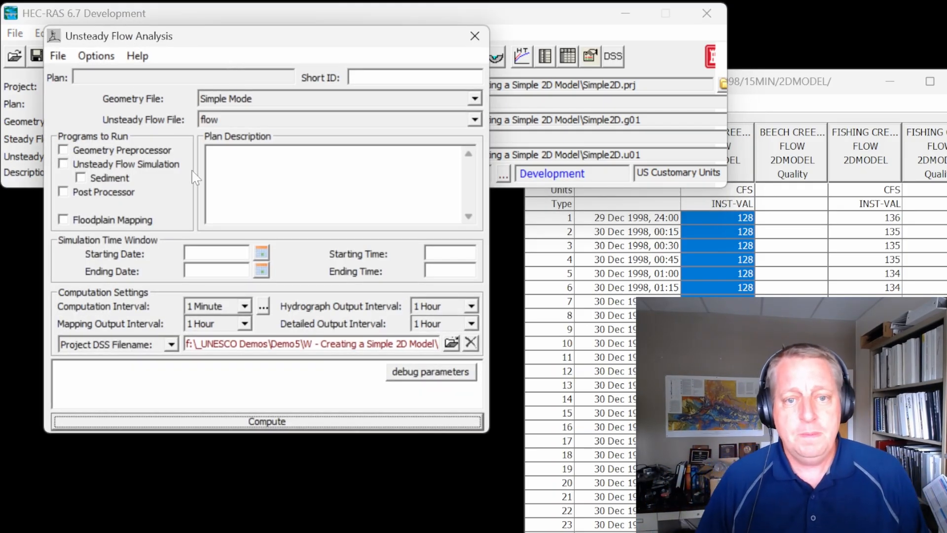
click(57, 56)
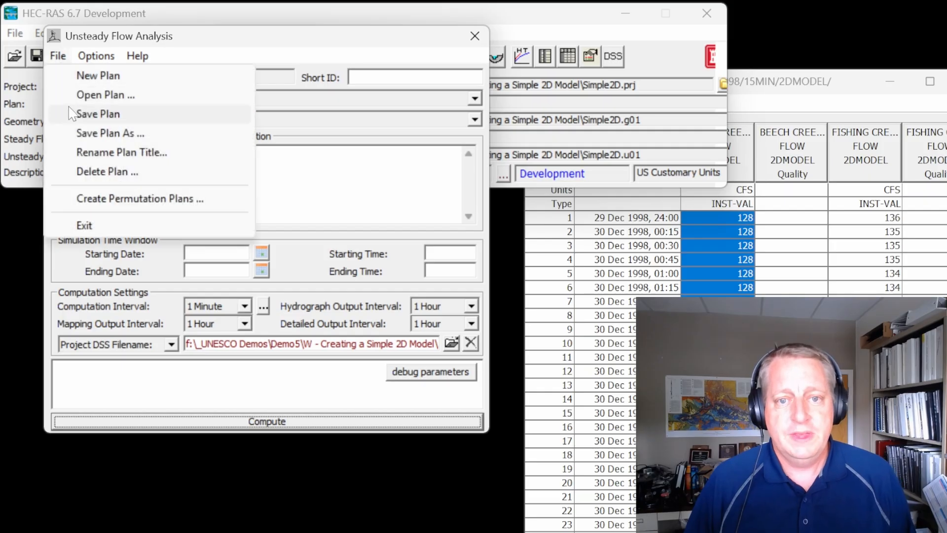
click(83, 132)
text(S)
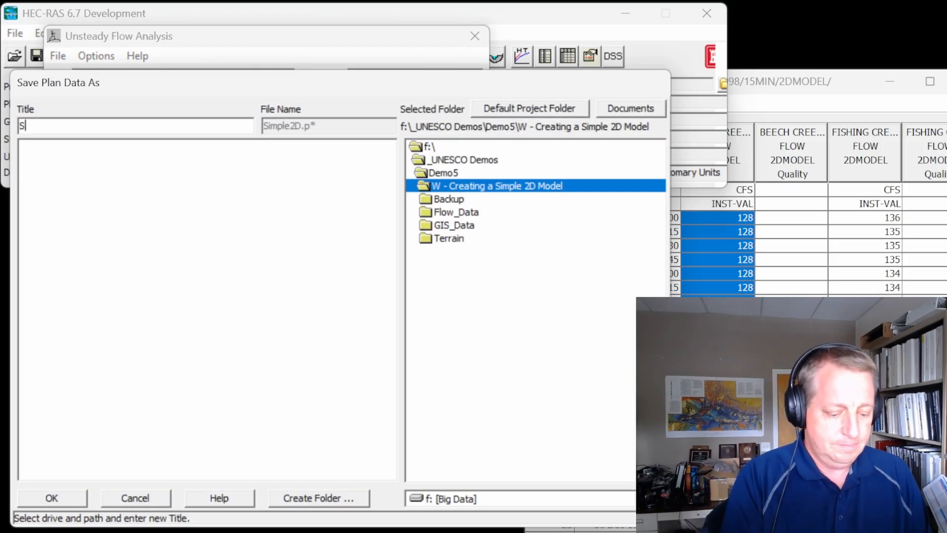
text(imple Pla)
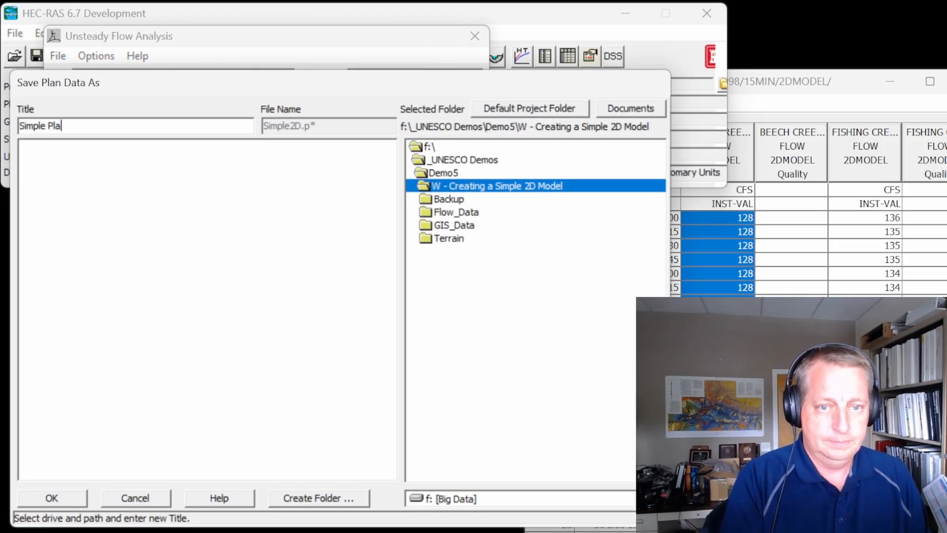
text(n)
key(Return)
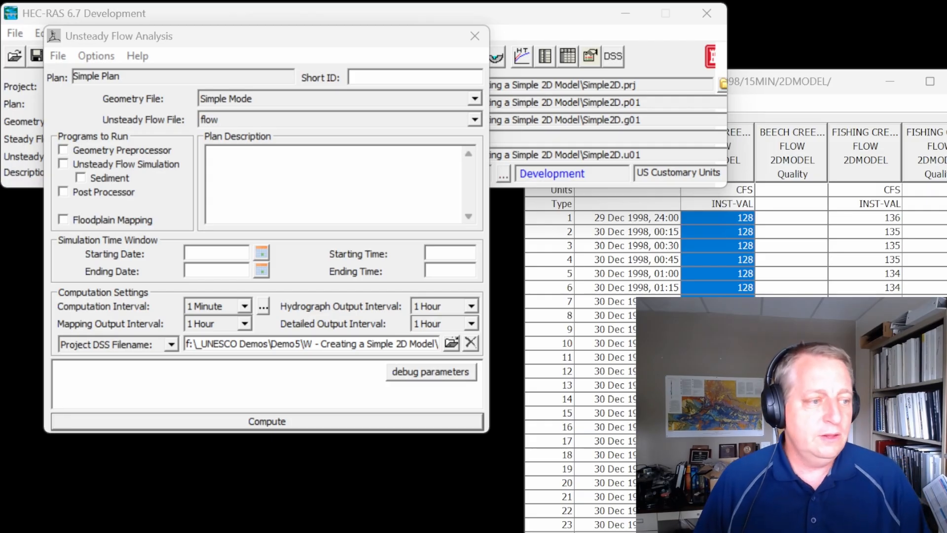
drag(129, 242, 164, 125)
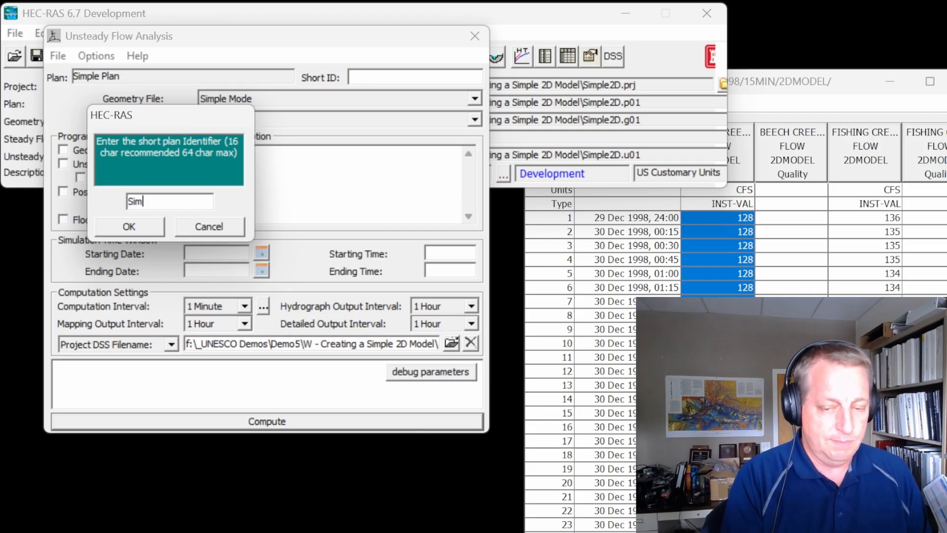
key(Return)
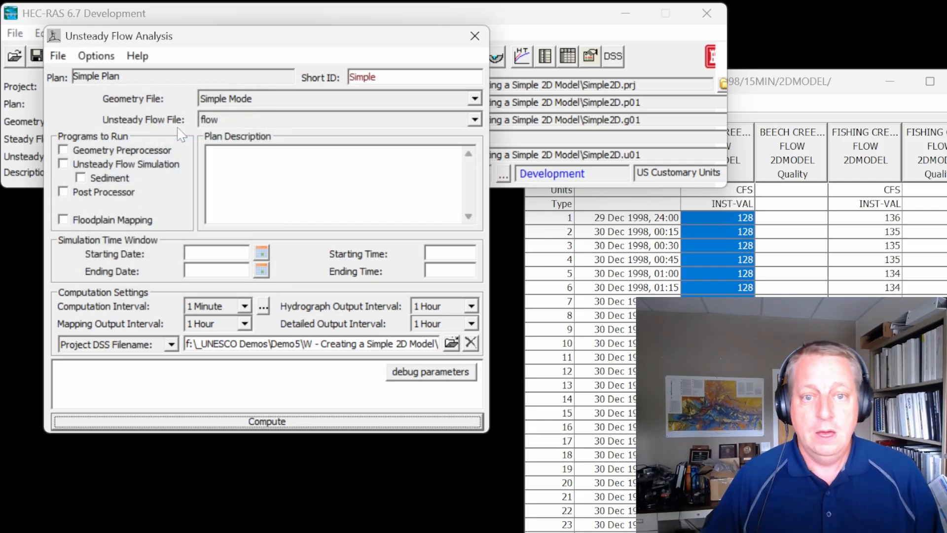
Enable Geometry Preprocessor and Unsteady Flow Simulation, and set the simulation window from 02Jan1999 0000 to 06Jan1999 0000.
click(145, 151)
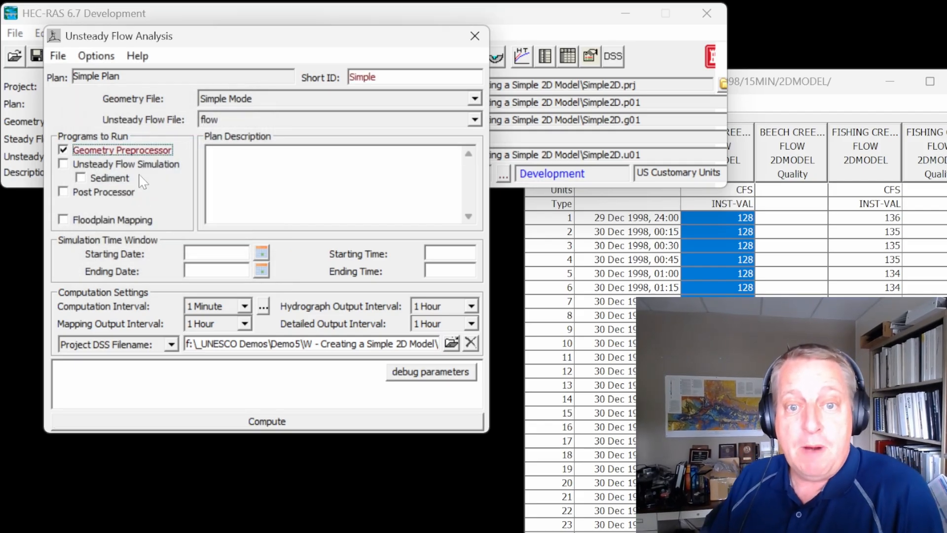
click(144, 168)
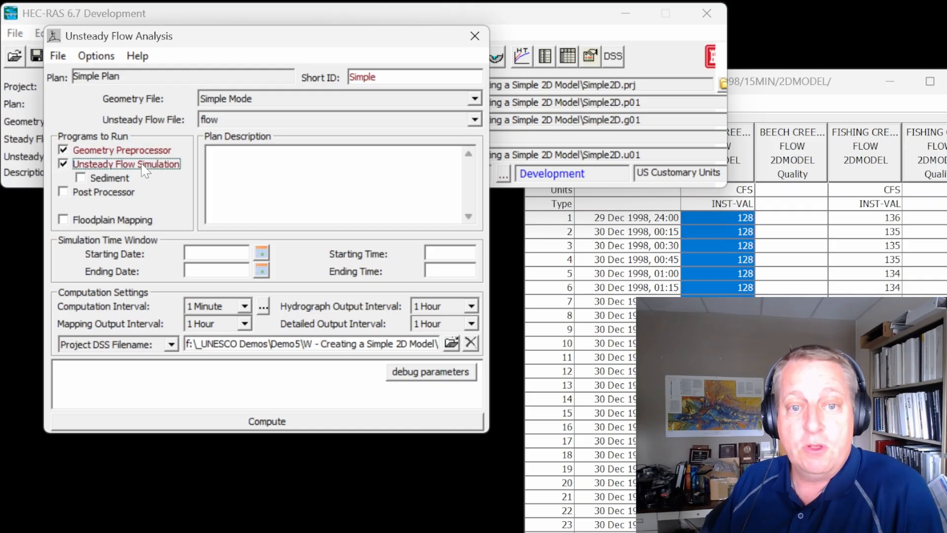
click(215, 253)
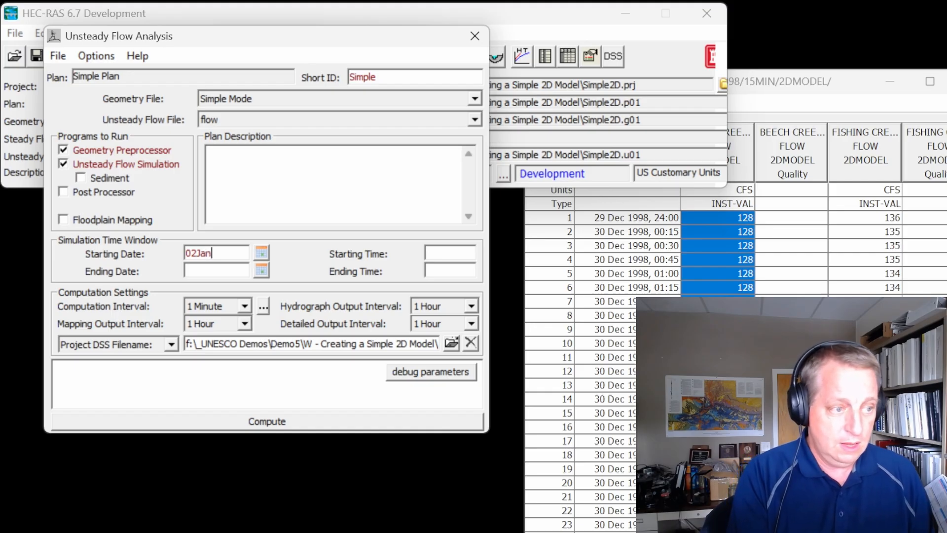
key(Tab)
key(Tab)
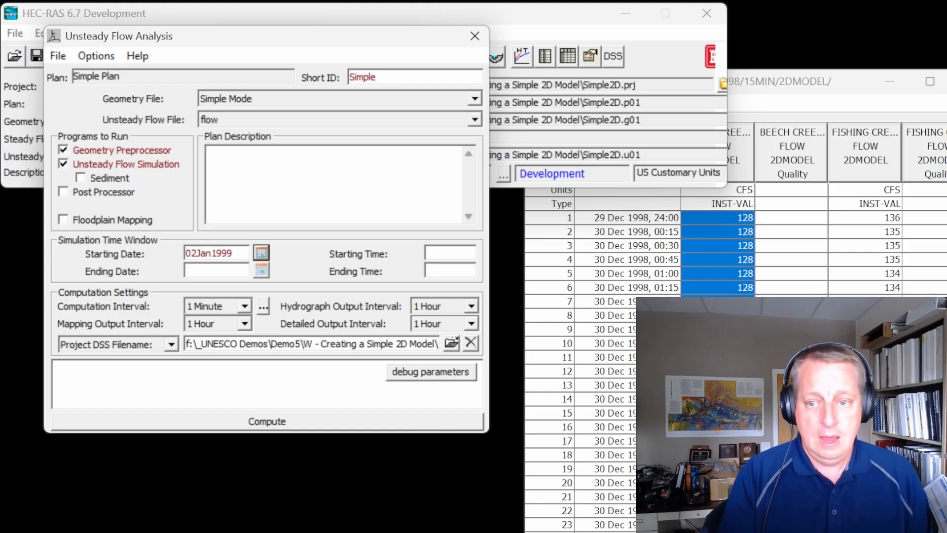
text(0000)
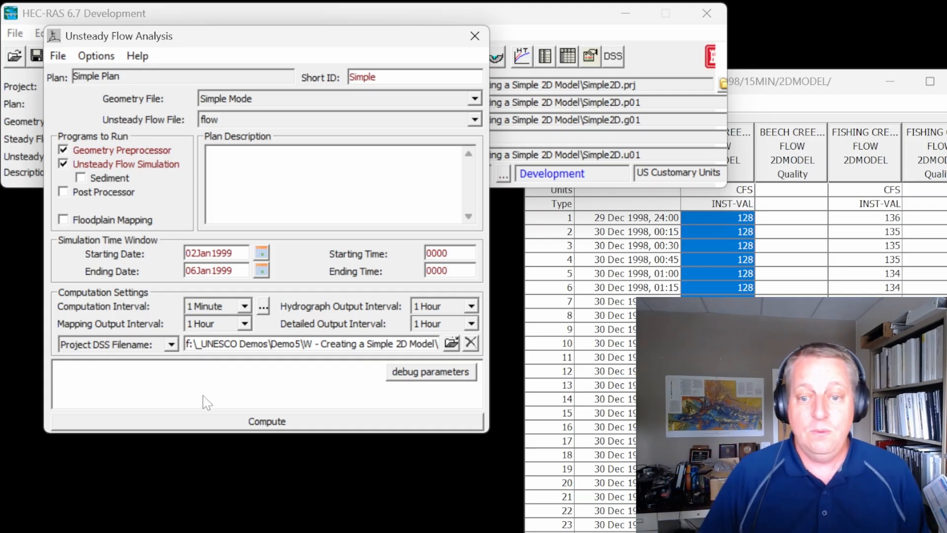
Compute the unsteady flow simulation, close the computation report, and return to the main project window.
click(215, 427)
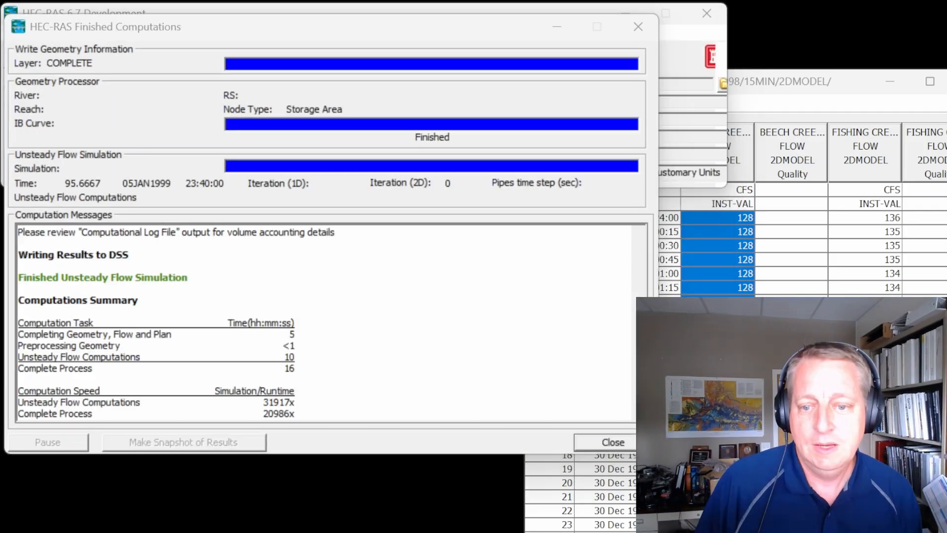
click(614, 443)
click(540, 137)
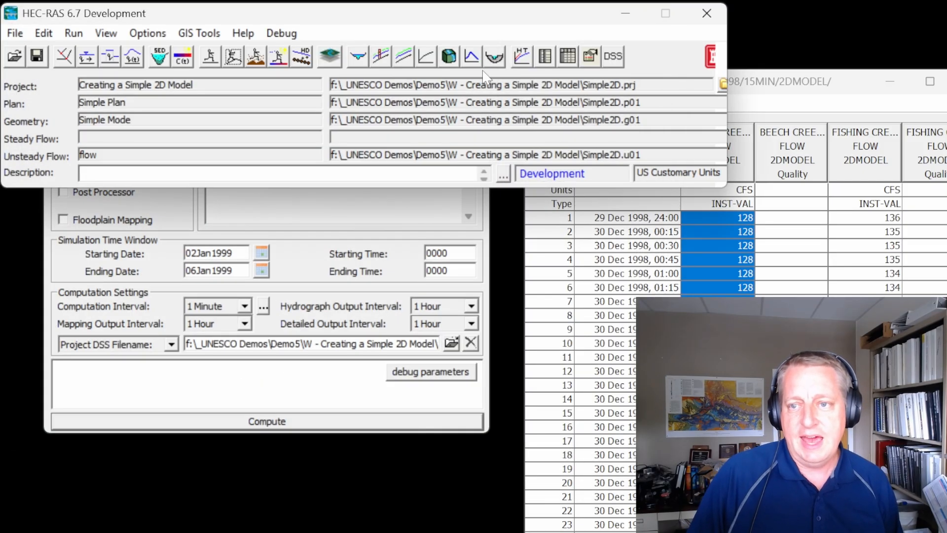
In RAS Mapper, hide the 2D flow area mesh and turn on the Simple plan's results without their geometry.
click(433, 55)
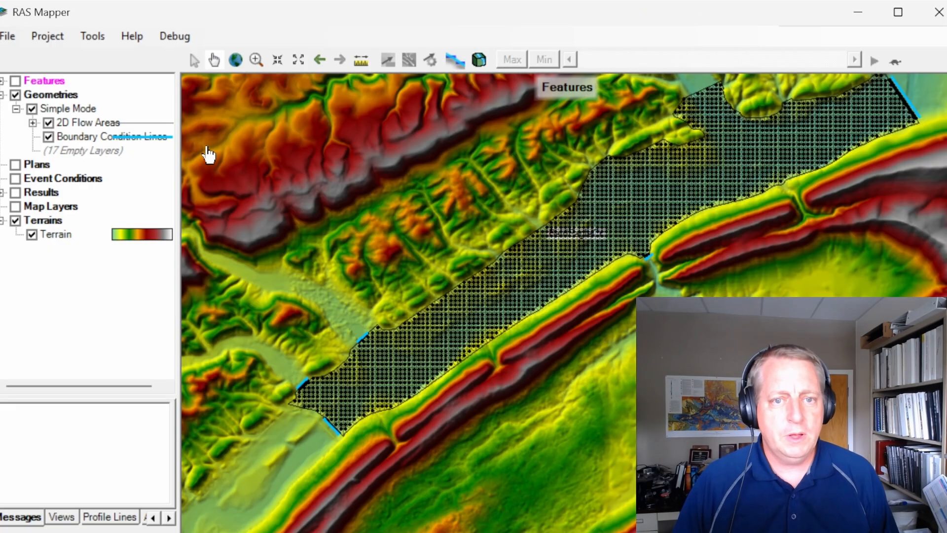
click(48, 123)
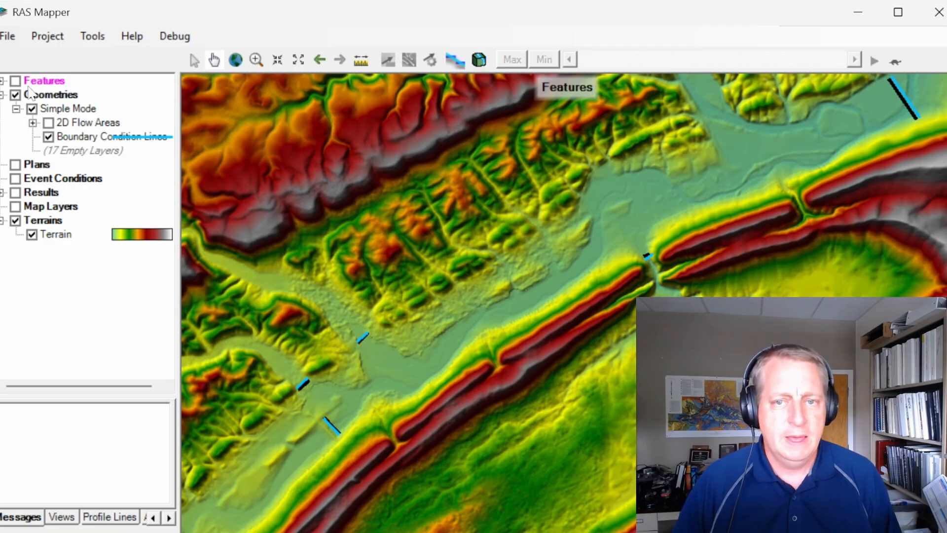
click(15, 193)
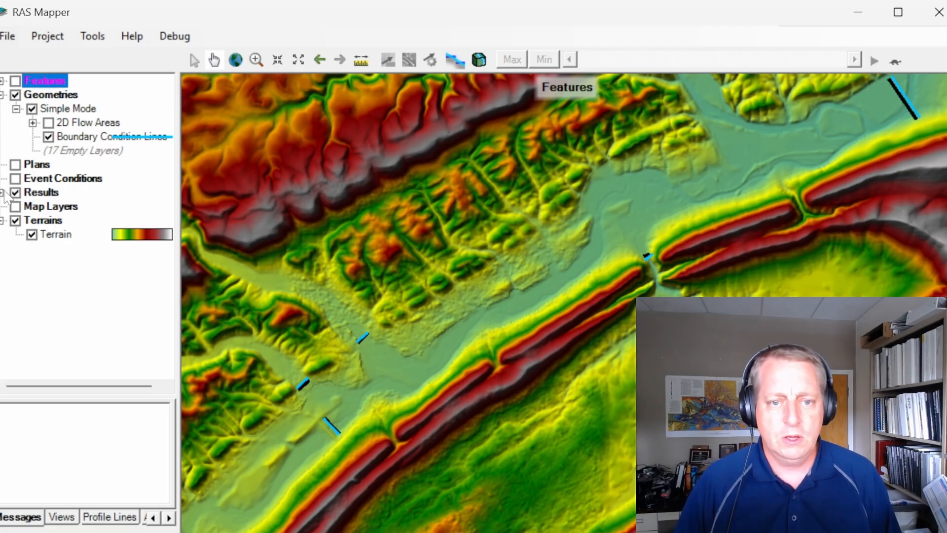
click(3, 192)
click(16, 206)
click(32, 206)
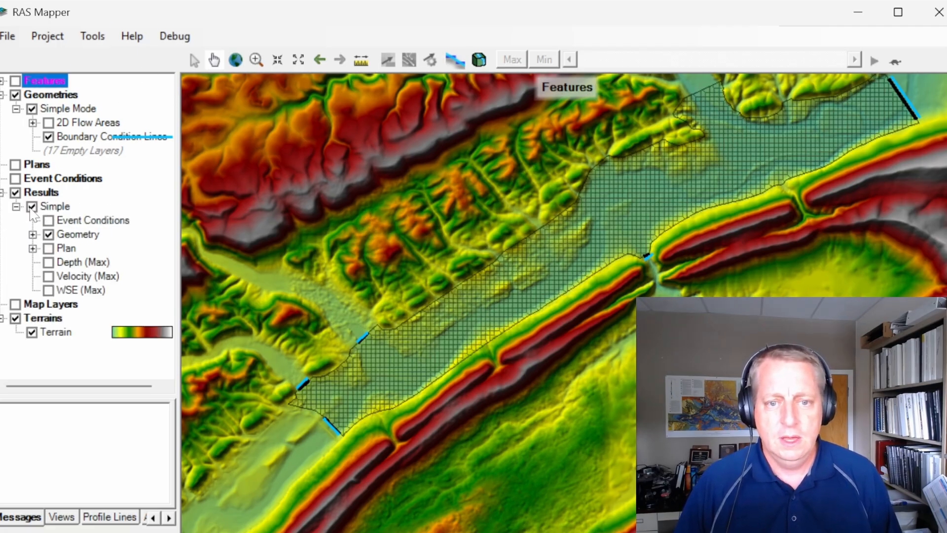
click(48, 234)
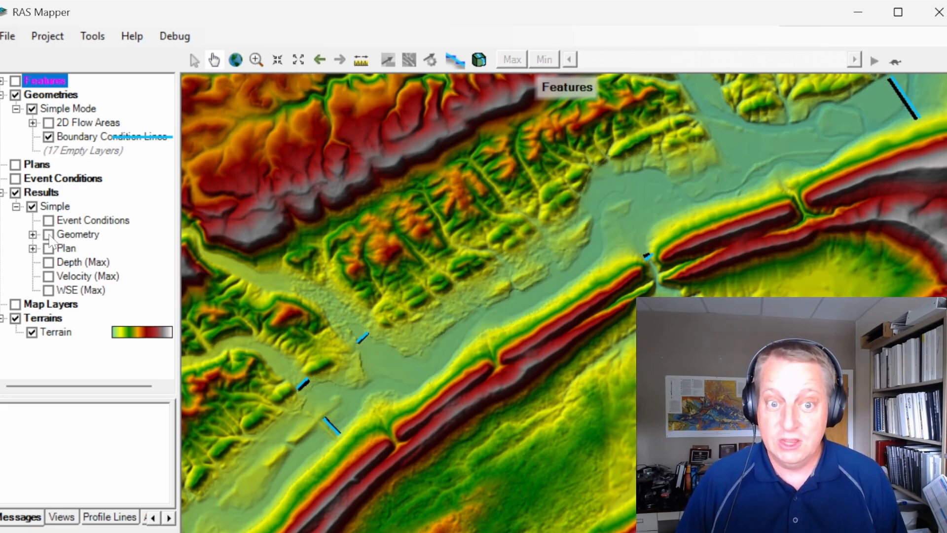
Display the maximum Depth layer of the Simple results, leaving the Velocity layer off.
click(48, 277)
click(48, 276)
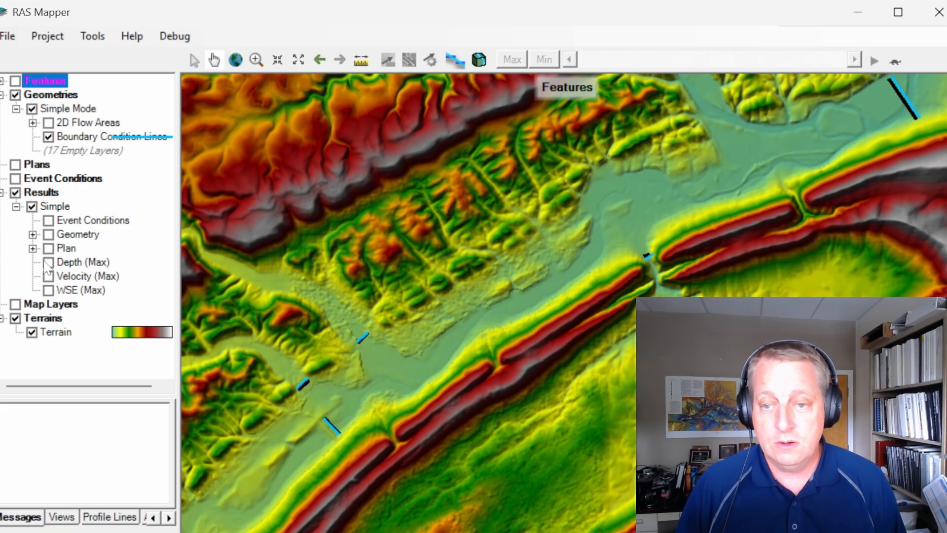
click(48, 262)
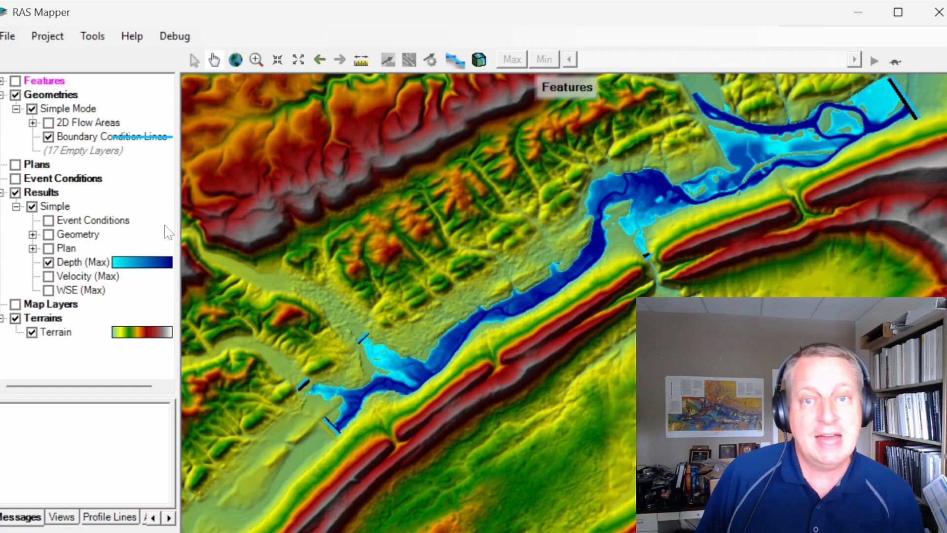
Select the Simple plan's Depth layer and animate the inundation through the simulation period, pausing partway.
click(79, 264)
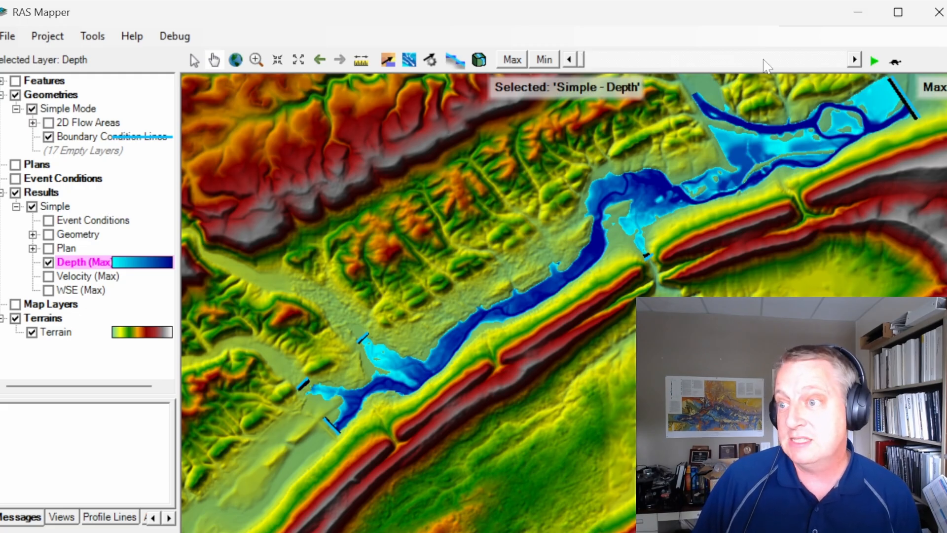
click(856, 59)
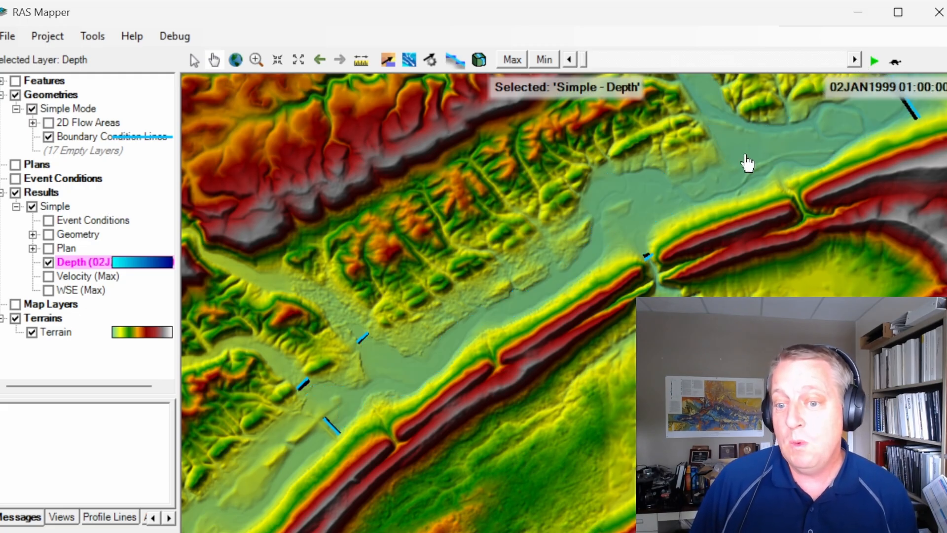
click(873, 61)
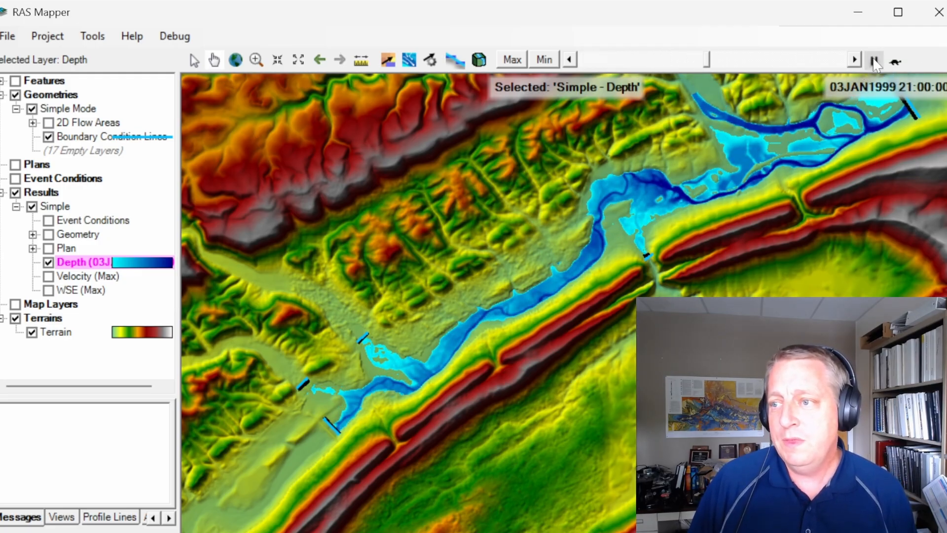
click(873, 61)
Rewind the Depth results to 02JAN1999 00:00 and advance them hourly to 04:00 around the upstream boundaries.
drag(711, 59, 581, 60)
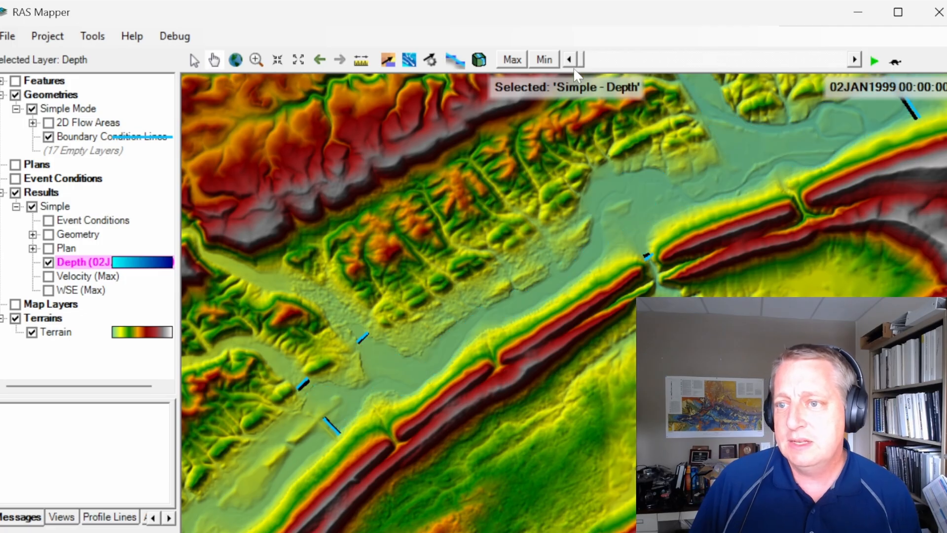
scroll(373, 425, up, 1)
scroll(452, 387, up, 1)
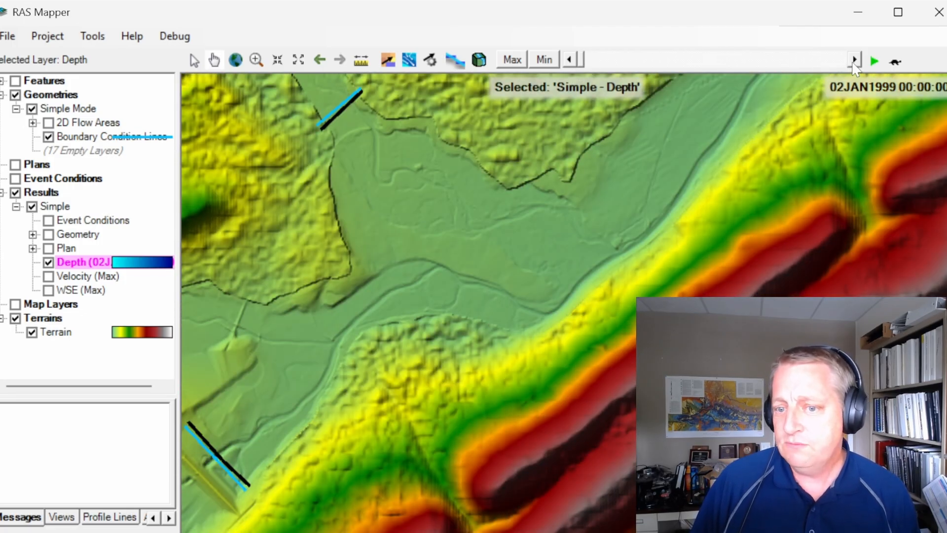
click(854, 60)
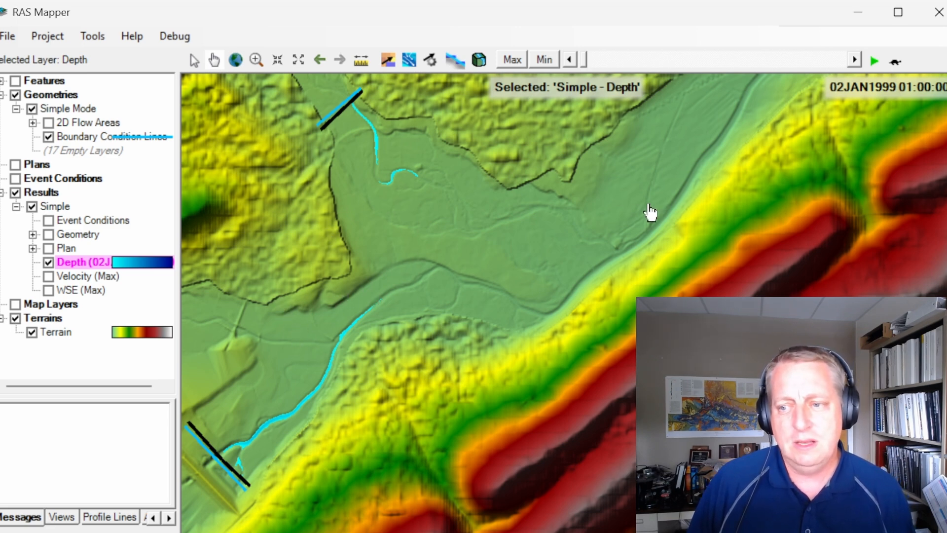
click(854, 60)
click(854, 61)
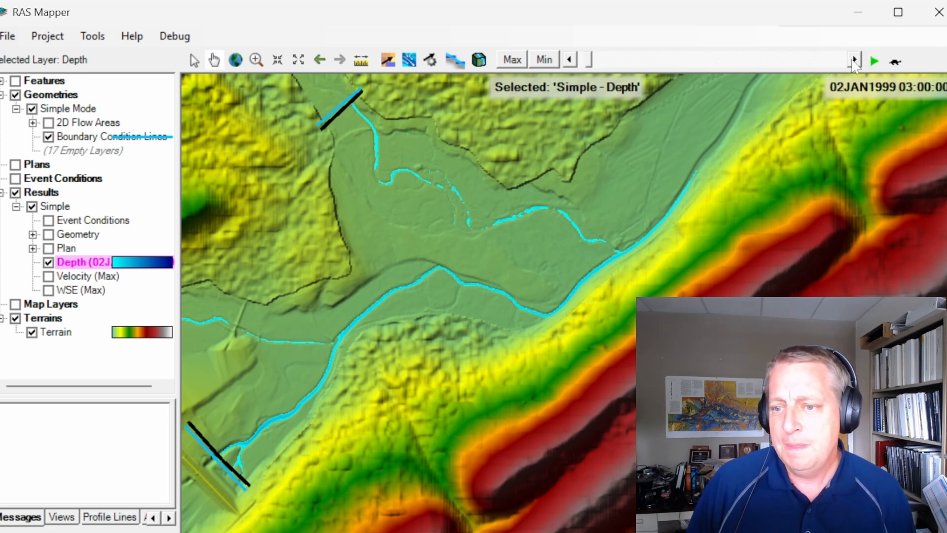
click(854, 60)
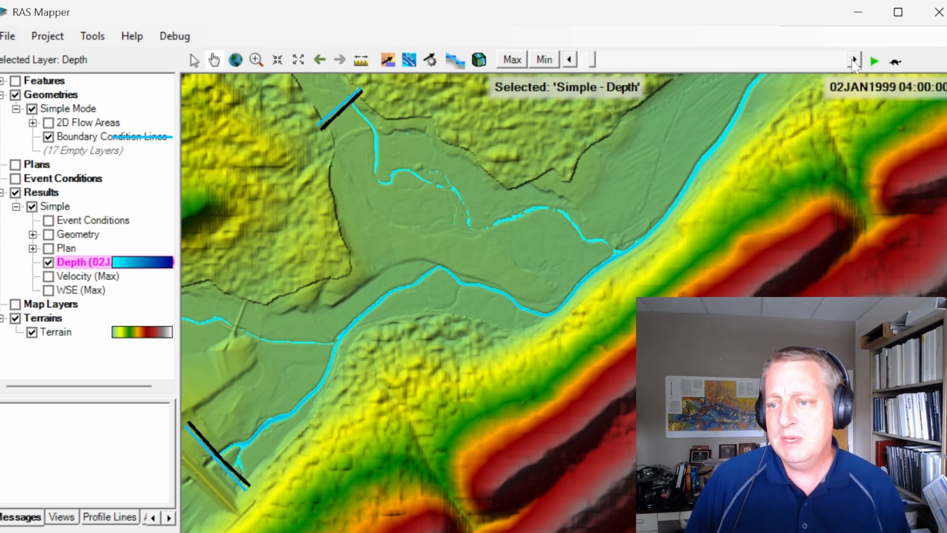
Step the Depth results back to 02:00 and replay them hourly to 04:00 to review the initial channel filling.
click(574, 61)
click(575, 60)
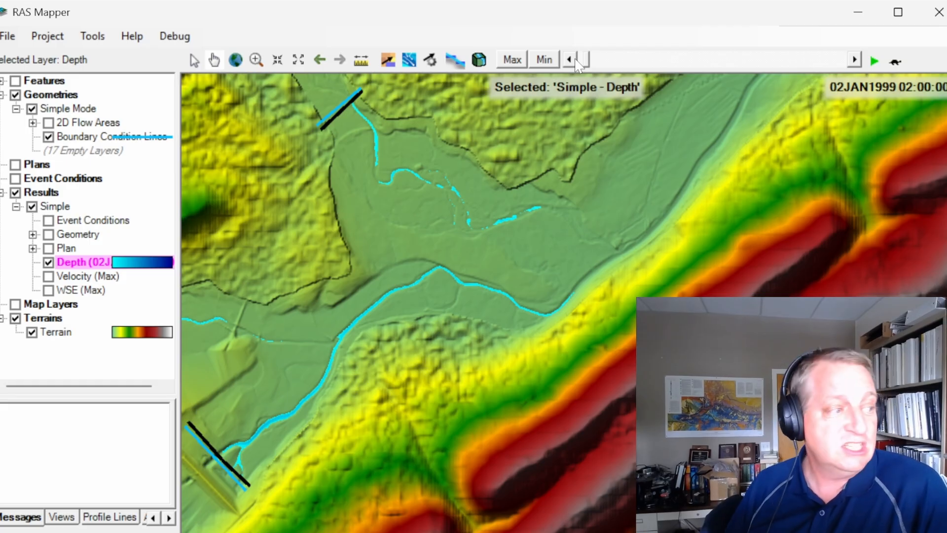
click(855, 60)
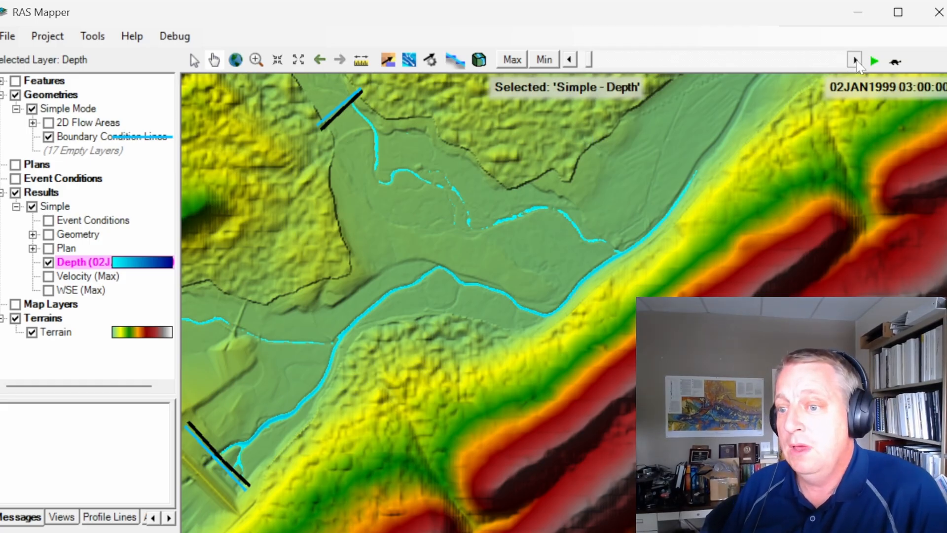
click(855, 60)
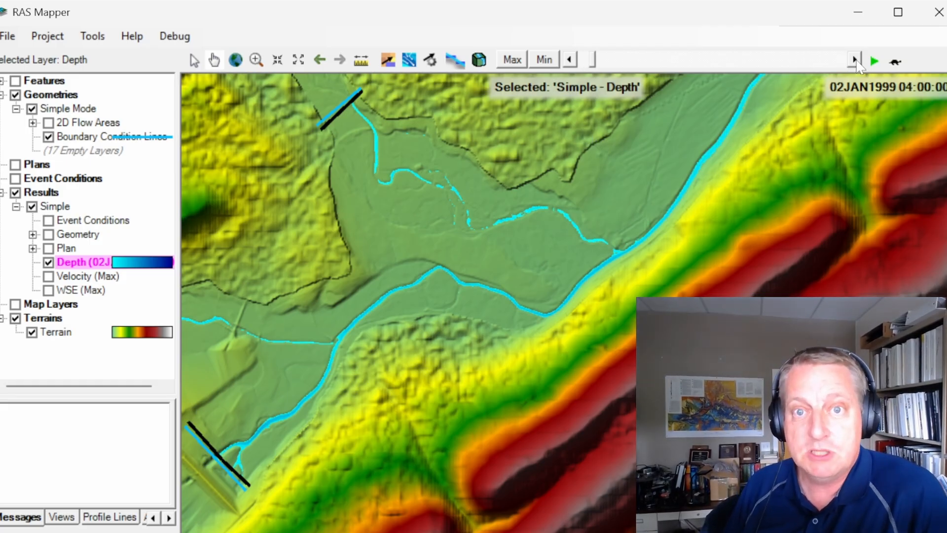
Close RAS Mapper and open the Simple Plan's unsteady computation options and tolerances at the number of warm-up time steps.
click(938, 12)
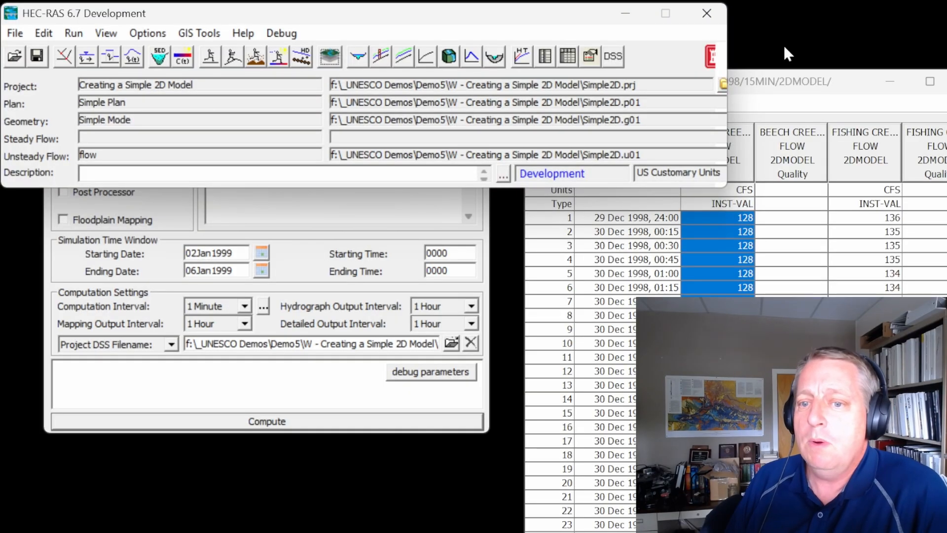
click(316, 263)
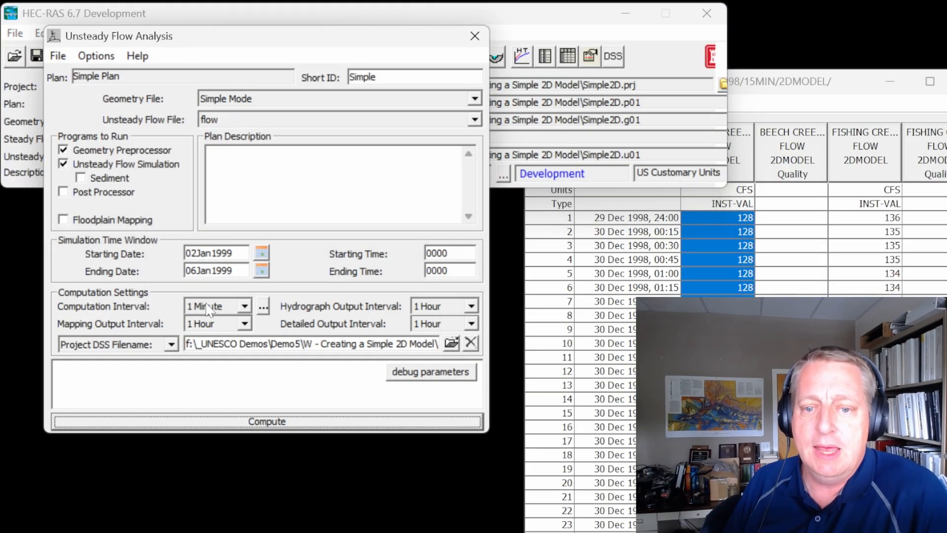
click(244, 307)
click(245, 308)
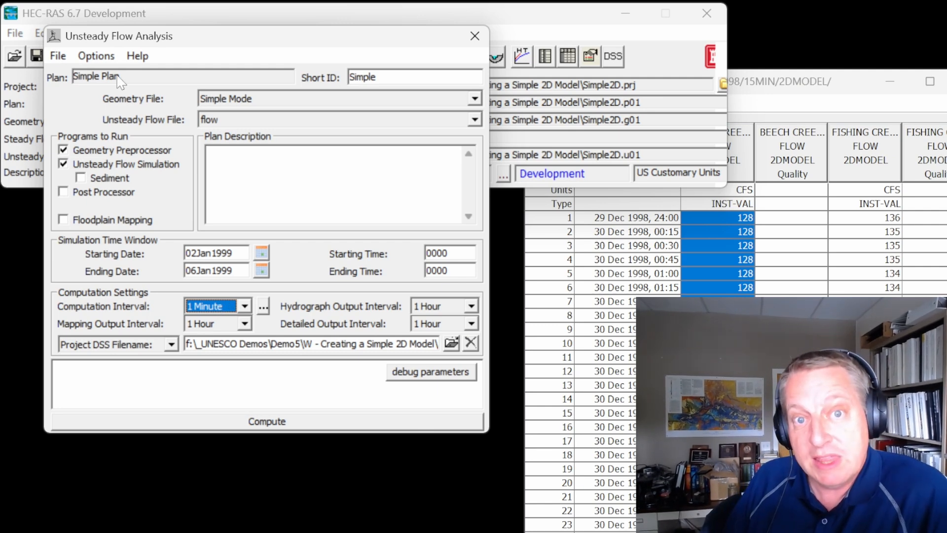
click(96, 55)
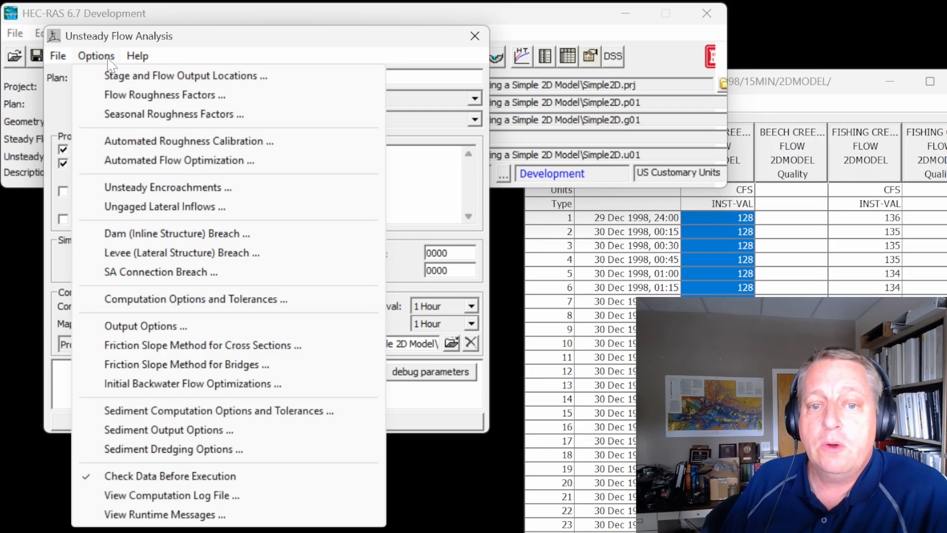
click(127, 302)
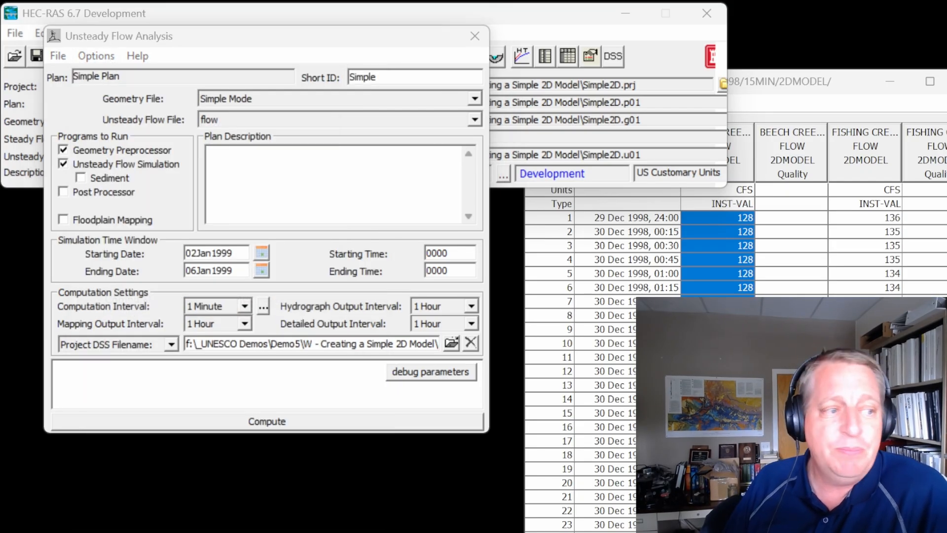
drag(320, 80, 289, 26)
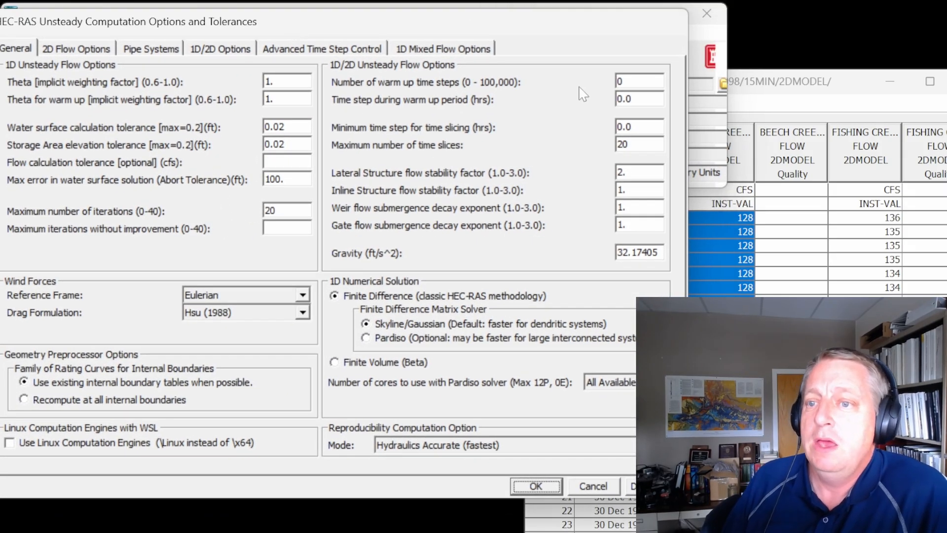
click(637, 82)
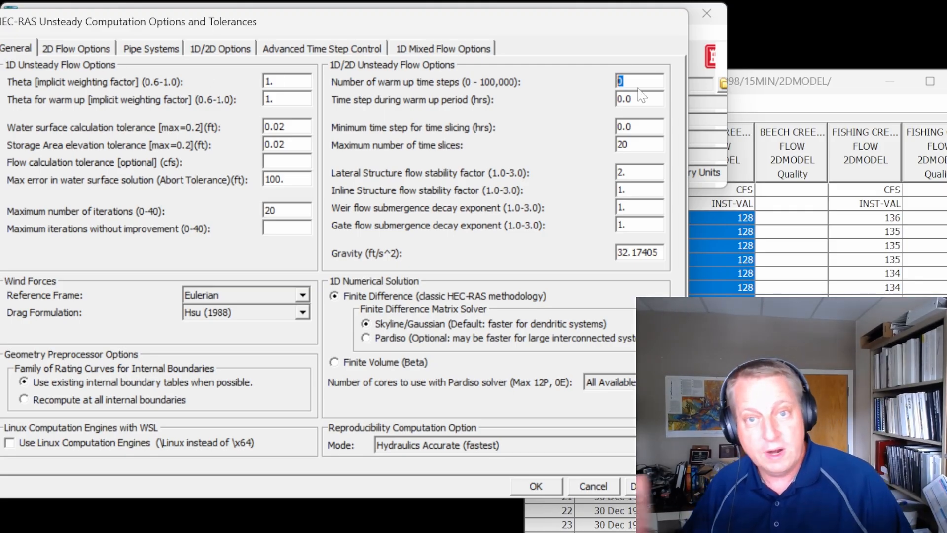
In the 2D flow options, set the Initial Conditions Time for BaldEagleCr to 24 hours and accept the options.
click(91, 49)
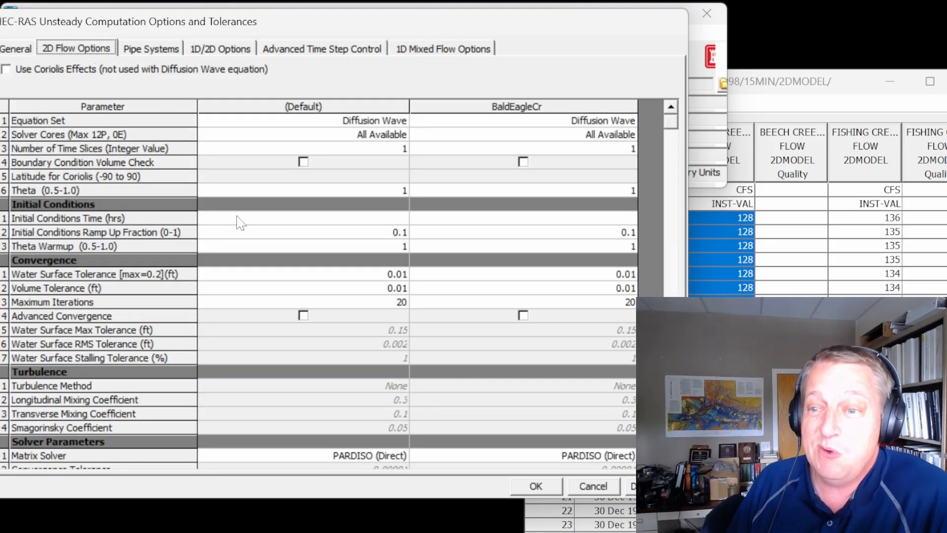
click(479, 222)
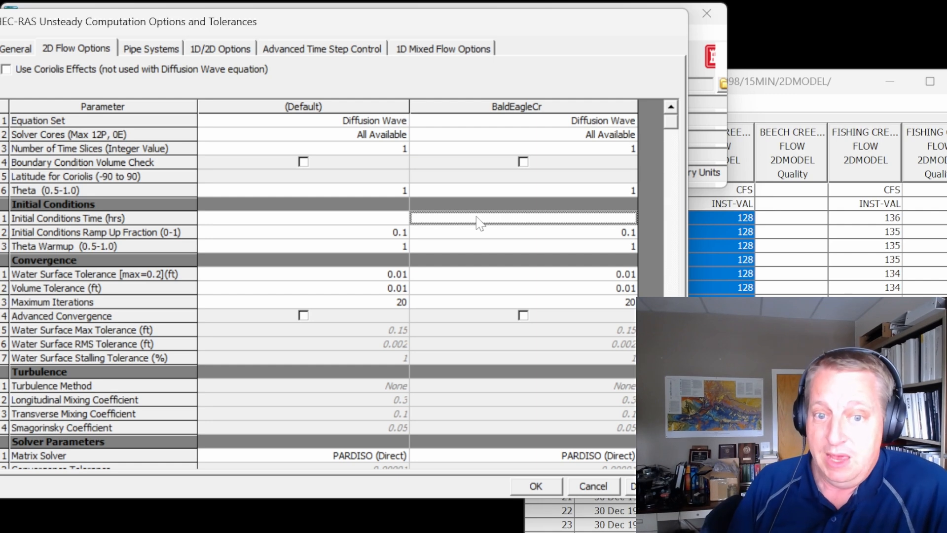
text(24)
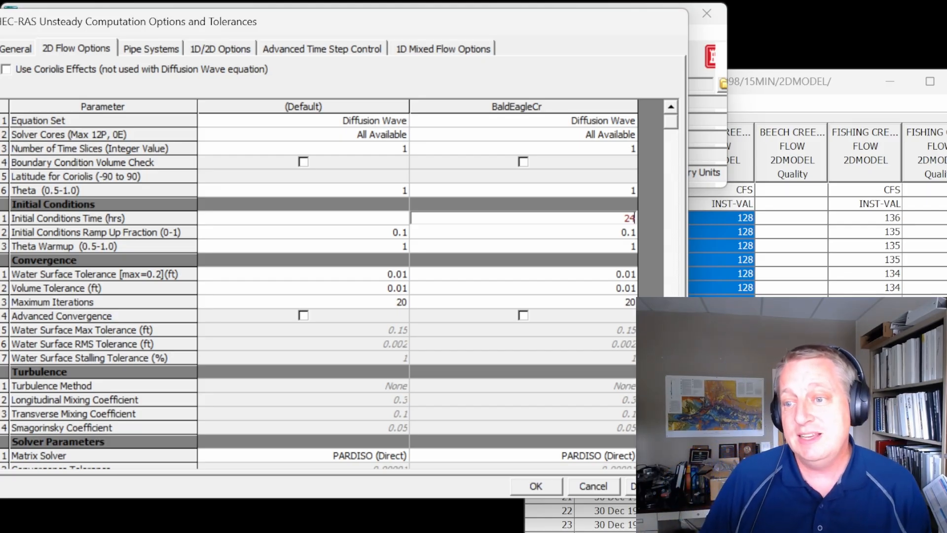
click(622, 232)
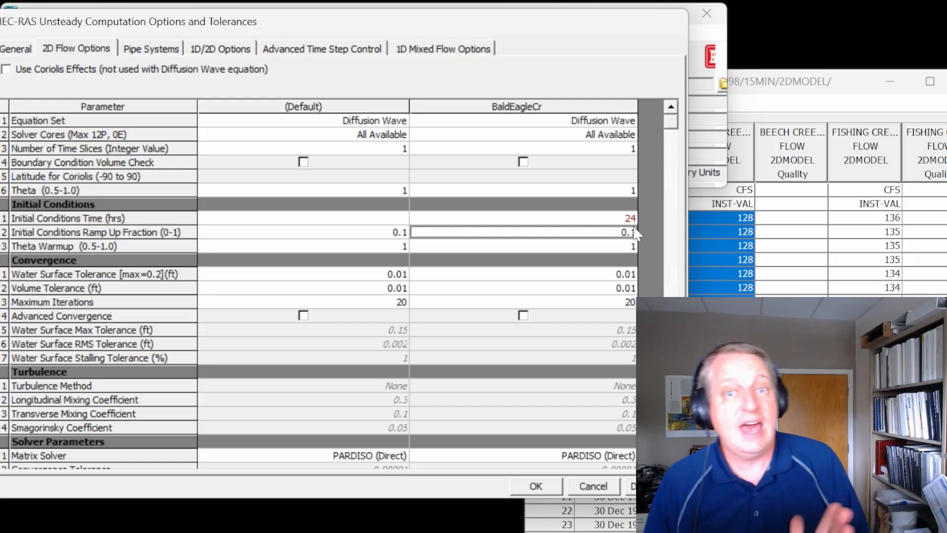
click(635, 221)
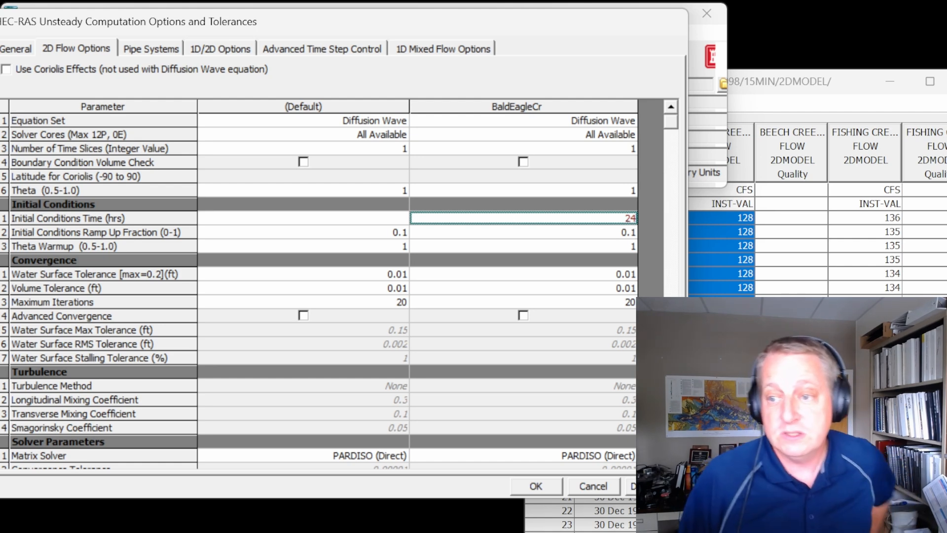
click(543, 488)
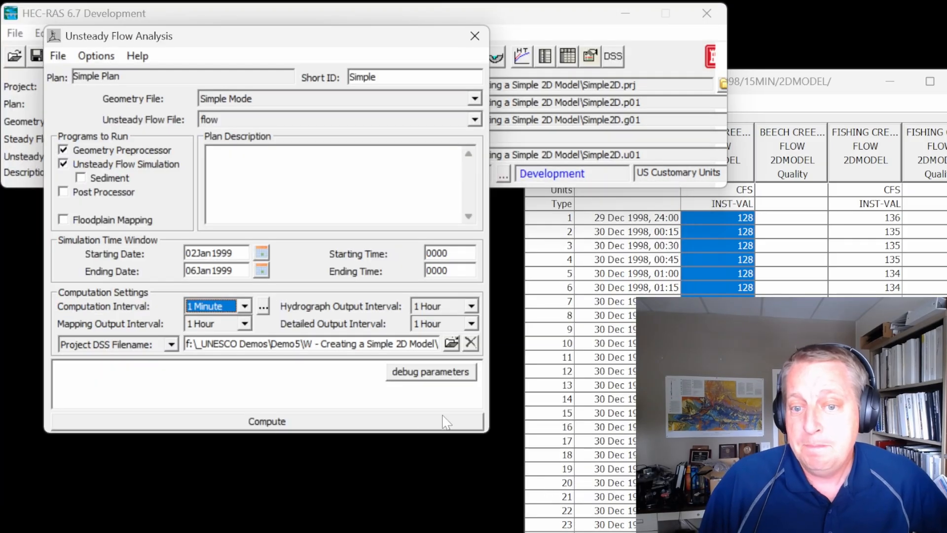
Recompute the Simple Plan's unsteady flow simulation, close the finished computations report, and return to the main project window.
click(197, 425)
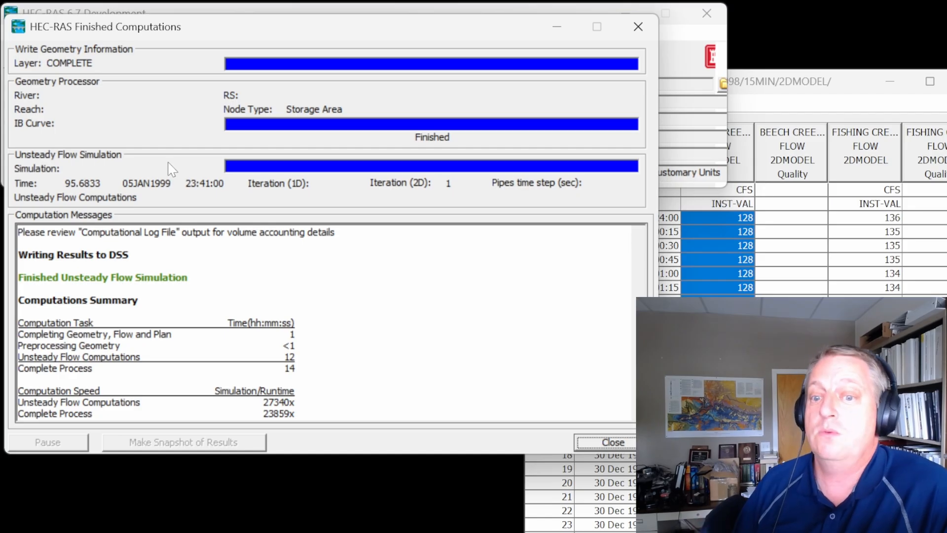
click(613, 442)
click(527, 18)
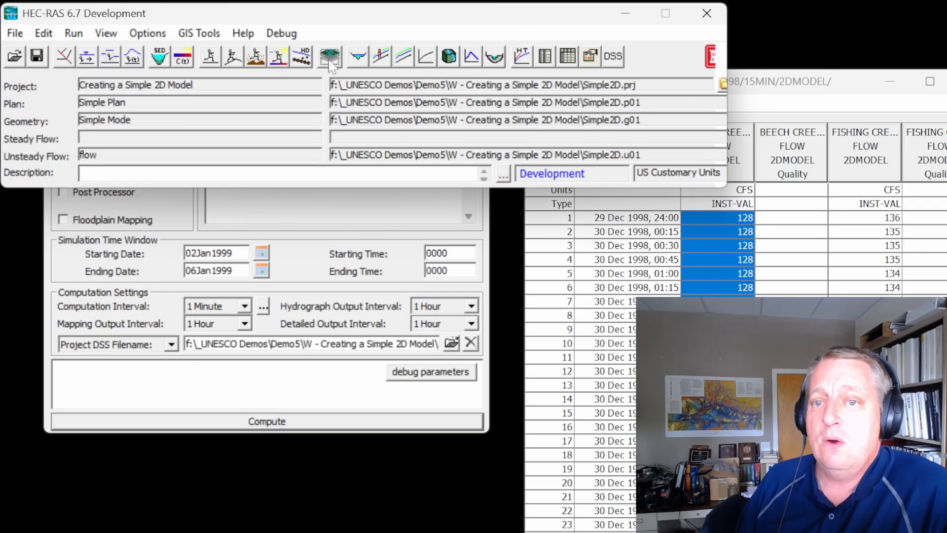
Reopen RAS Mapper and review the recomputed Depth results from 02JAN1999 00:00 to 01:00 along the river.
click(330, 57)
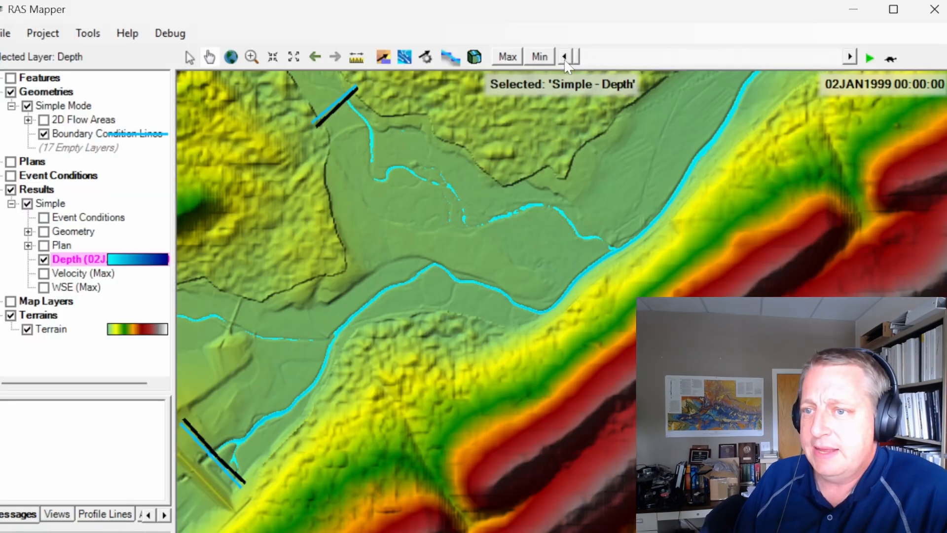
click(849, 57)
drag(685, 171, 368, 406)
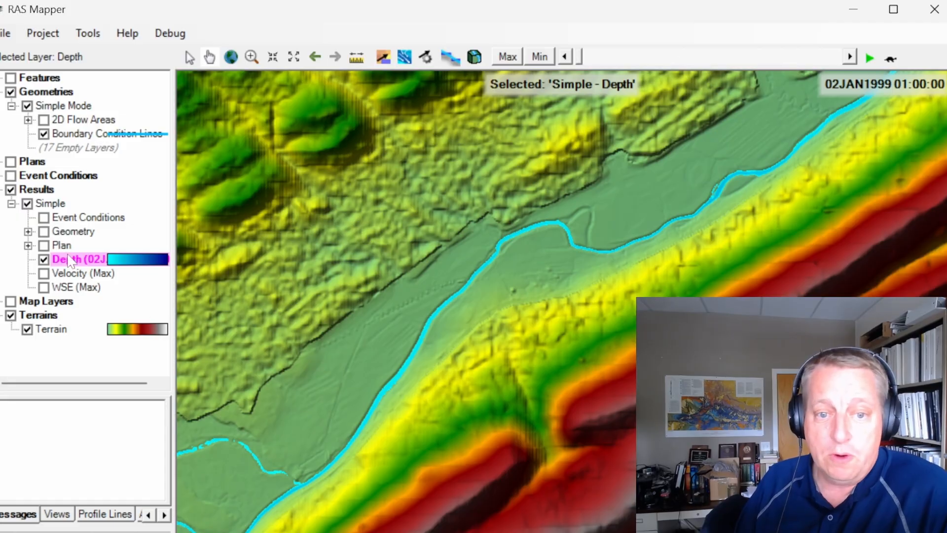
Overlay the Simple results' geometry and the 2D flow area's perimeters and computation points on the depth map near the channel.
click(44, 231)
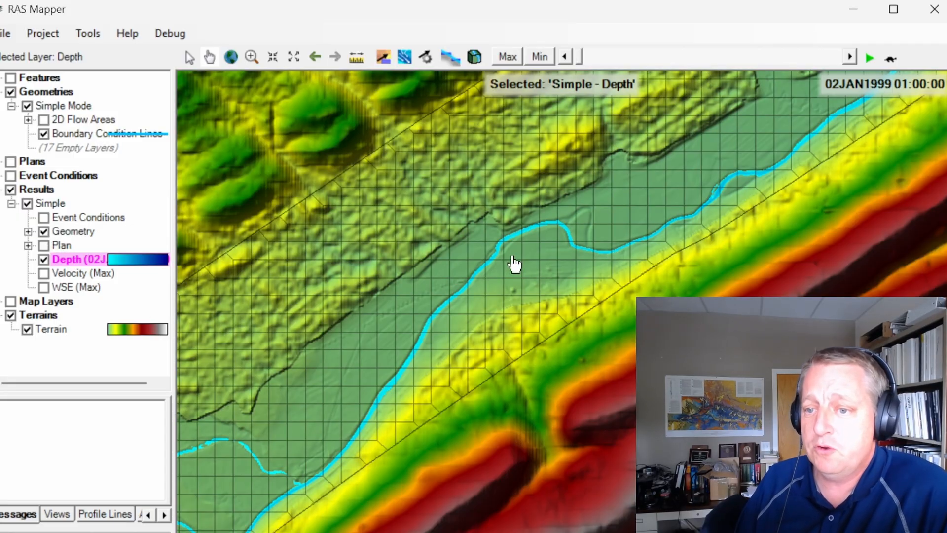
drag(512, 262, 460, 294)
scroll(461, 293, up, 1)
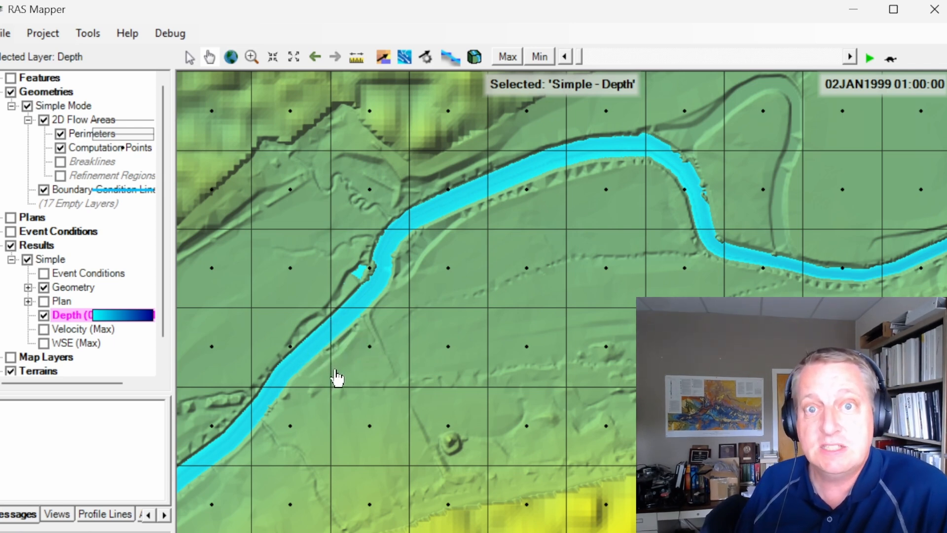
drag(334, 377, 270, 213)
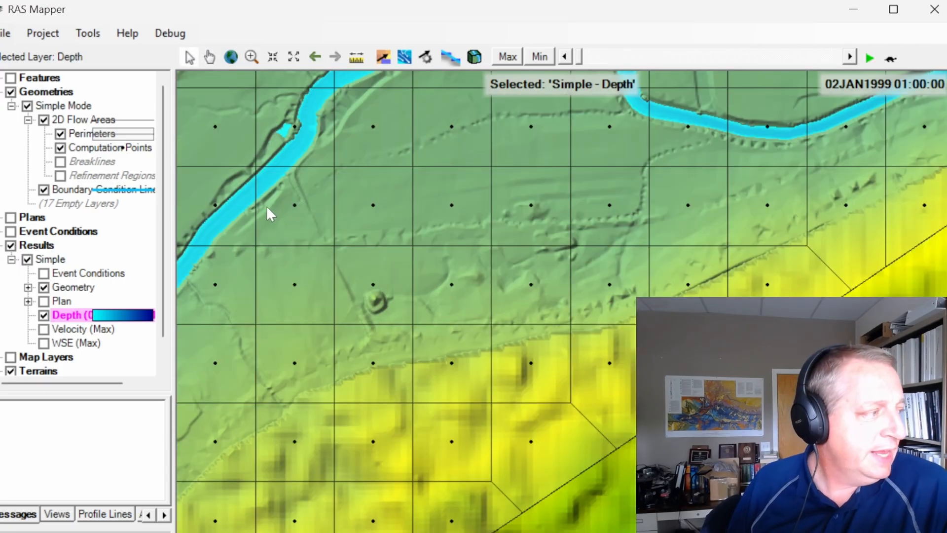
Plot the face profile of the BaldEagleCr cell face crossing the channel and compare it with the terrain along the face.
right_click(254, 213)
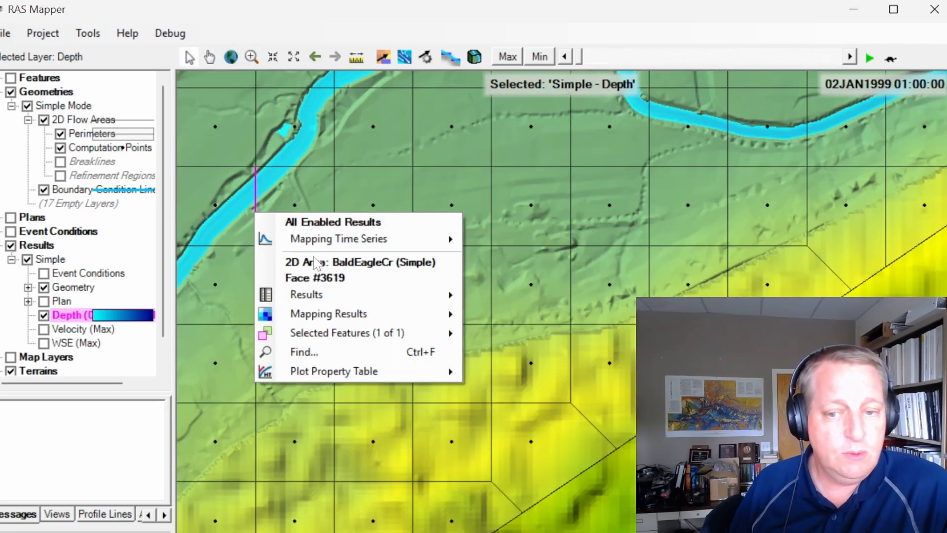
mouse_move(348, 369)
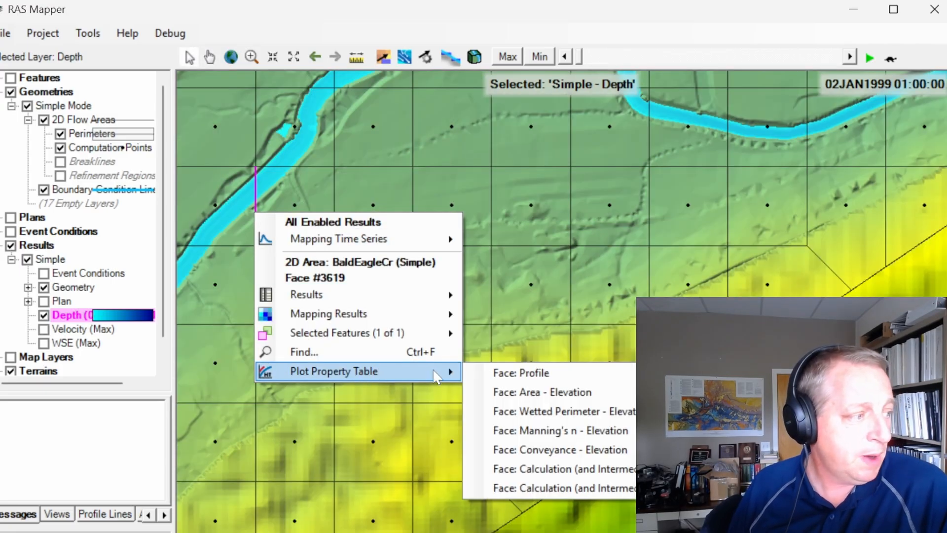
click(526, 374)
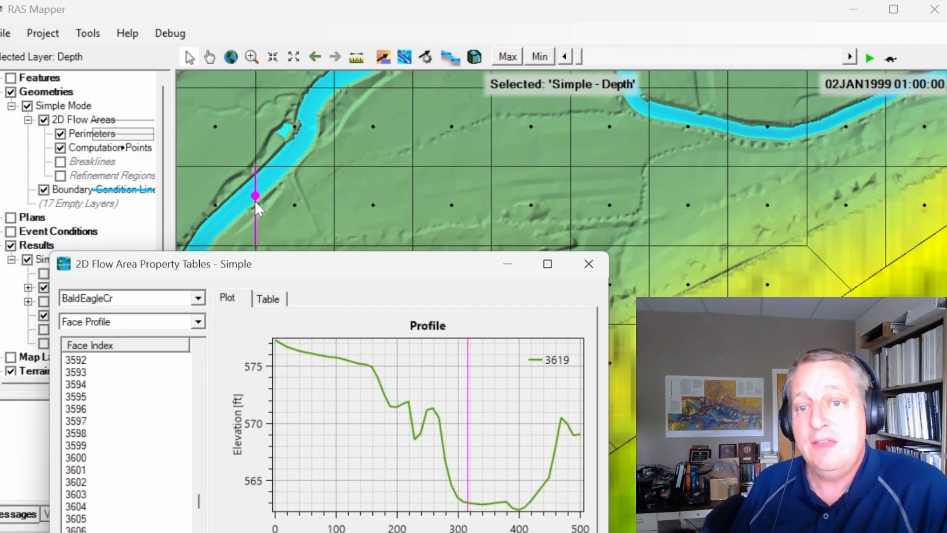
mouse_move(279, 169)
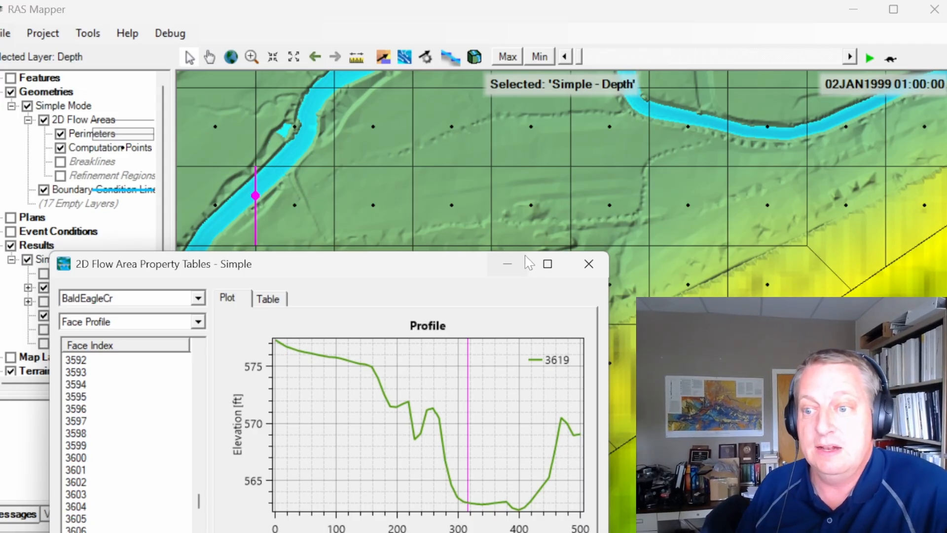
click(576, 272)
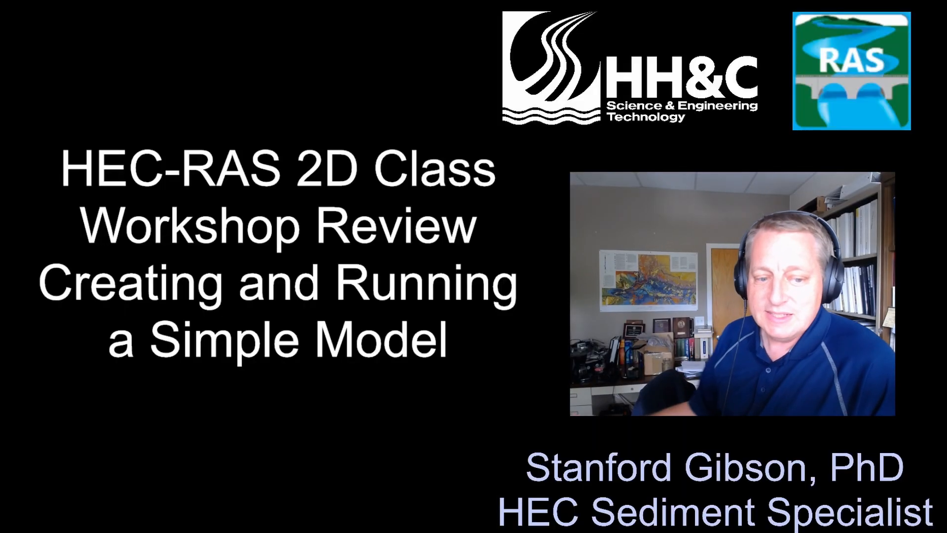